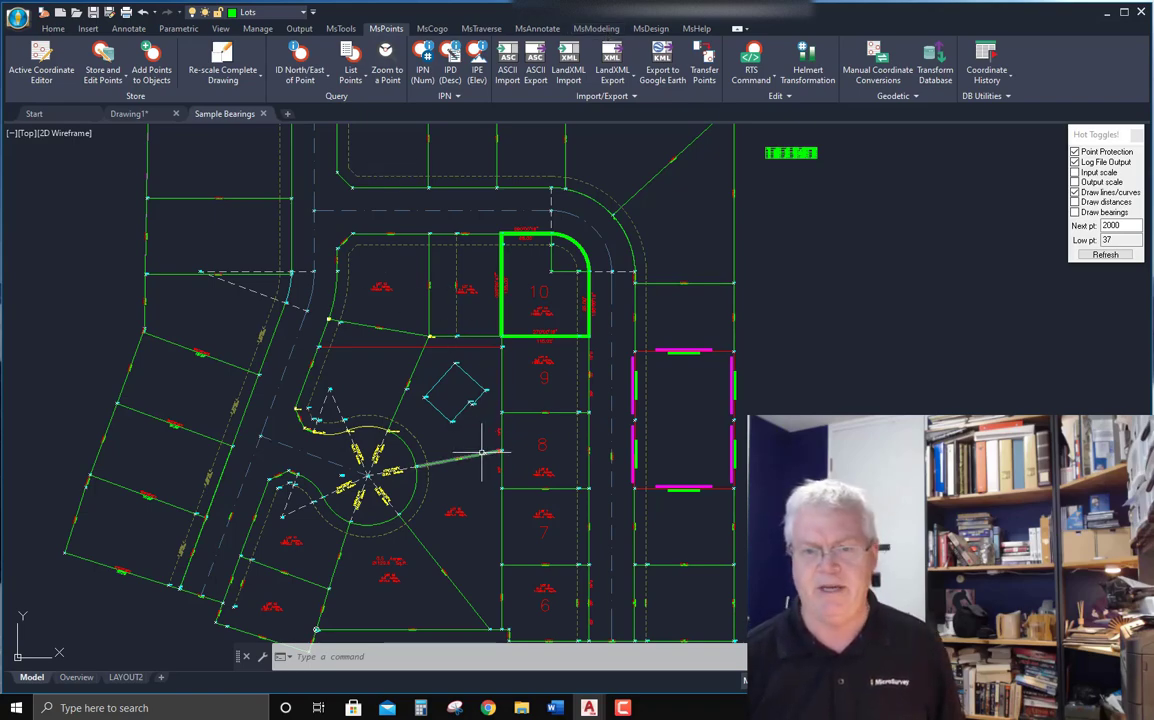
Turn on the Draw distances and Draw bearings options in the Hot Toggles palette.
middle_click_drag(481, 452, 489, 356)
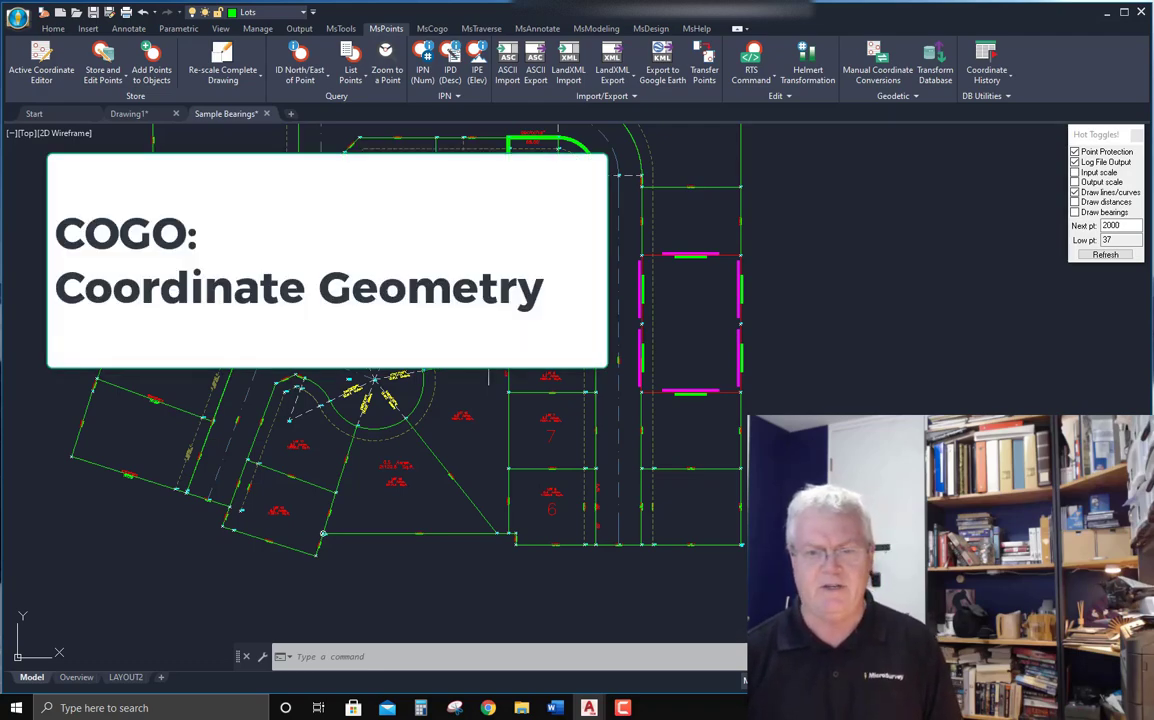
left_click(432, 29)
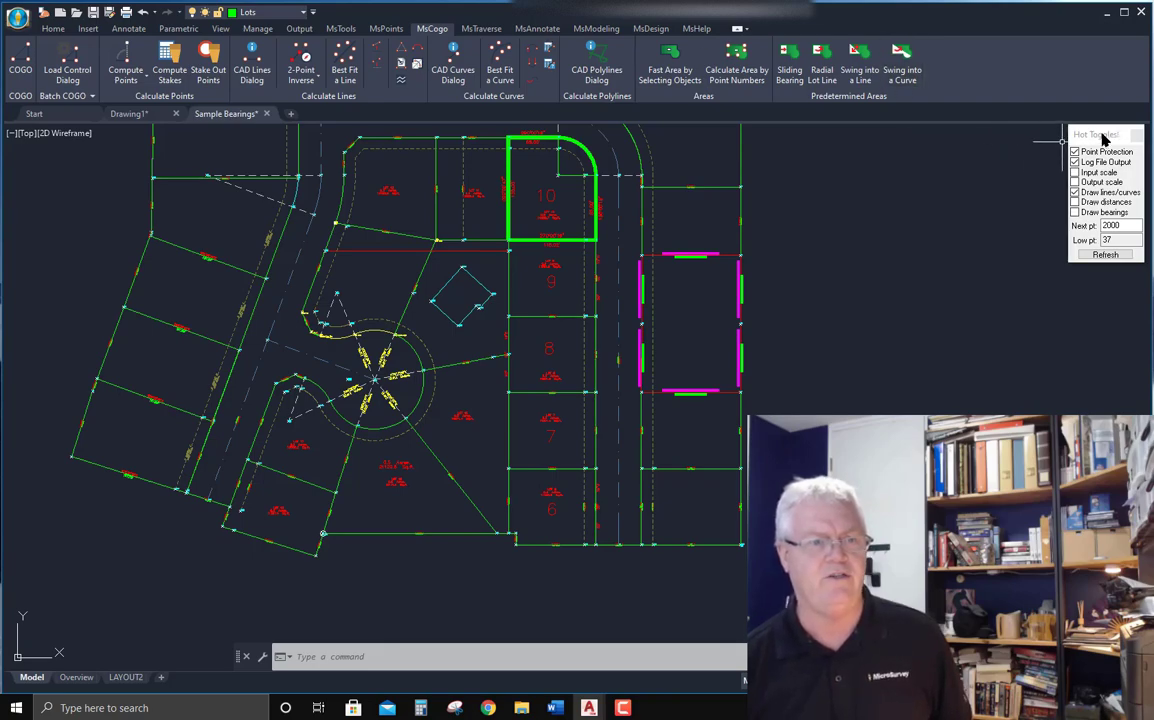
left_click_drag(1103, 138, 1094, 150)
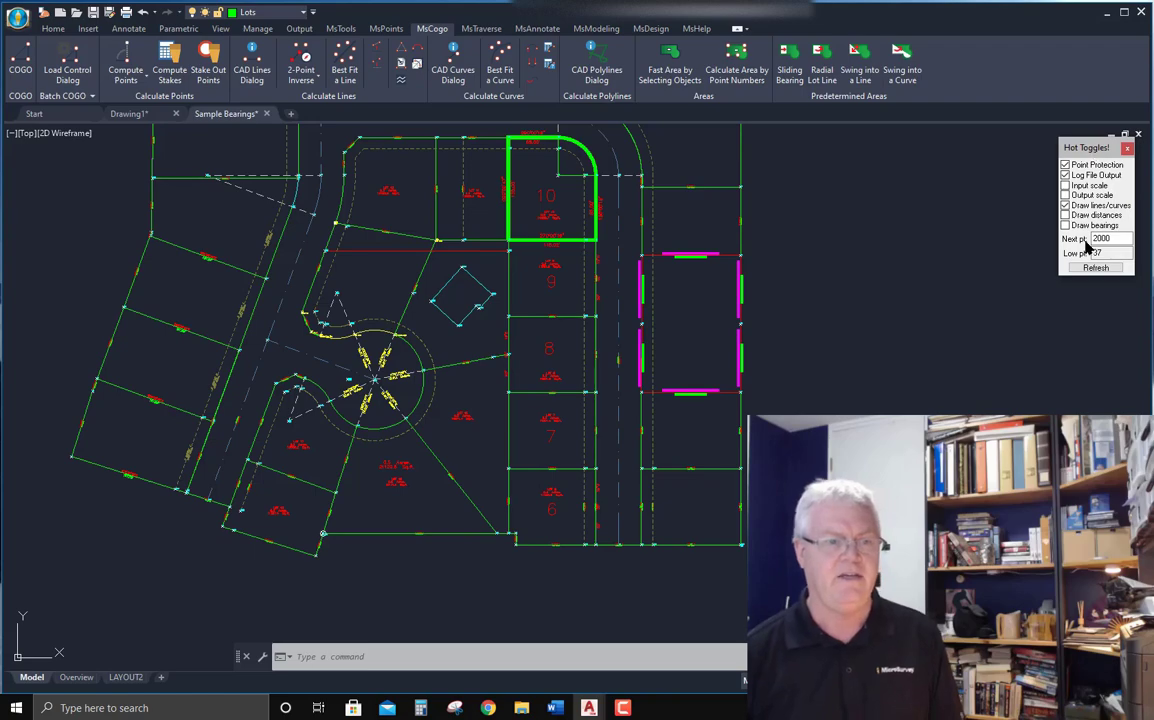
left_click(1065, 206)
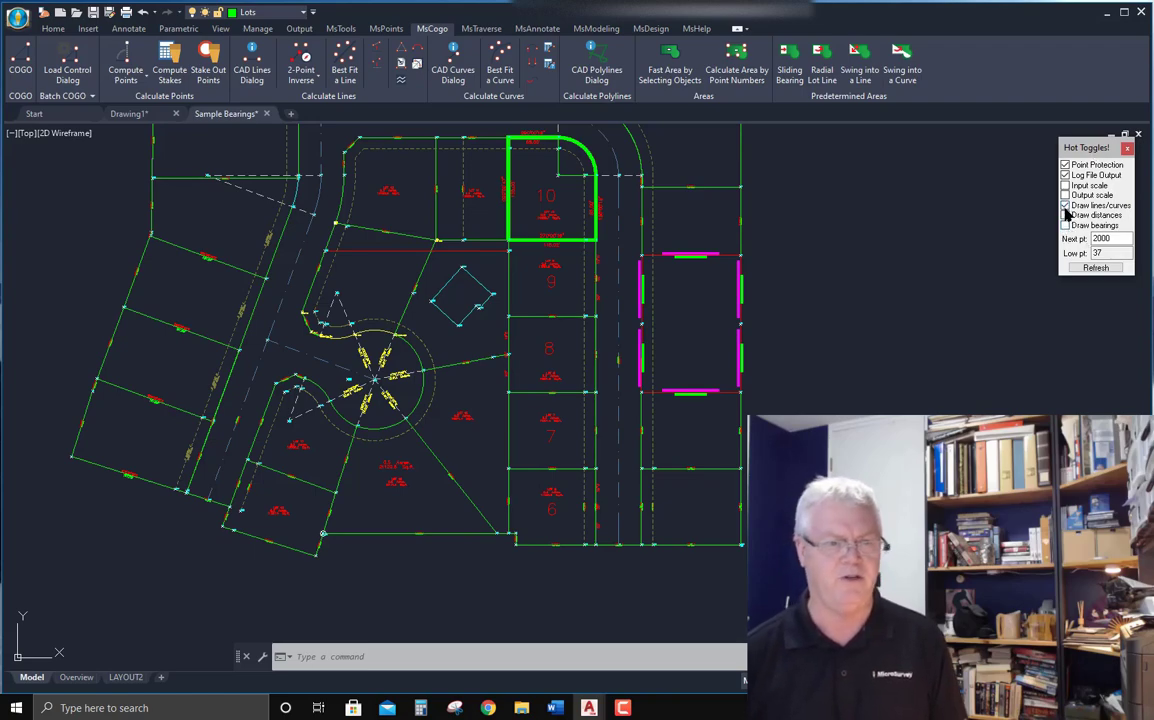
left_click(1065, 215)
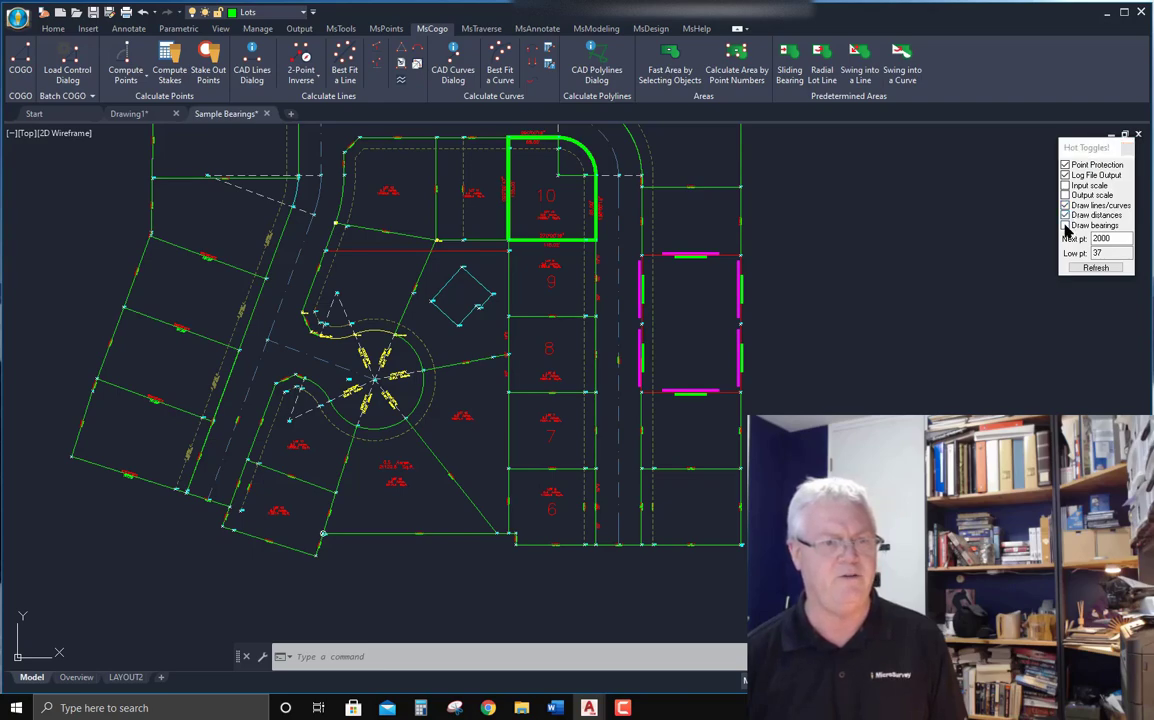
left_click(1065, 225)
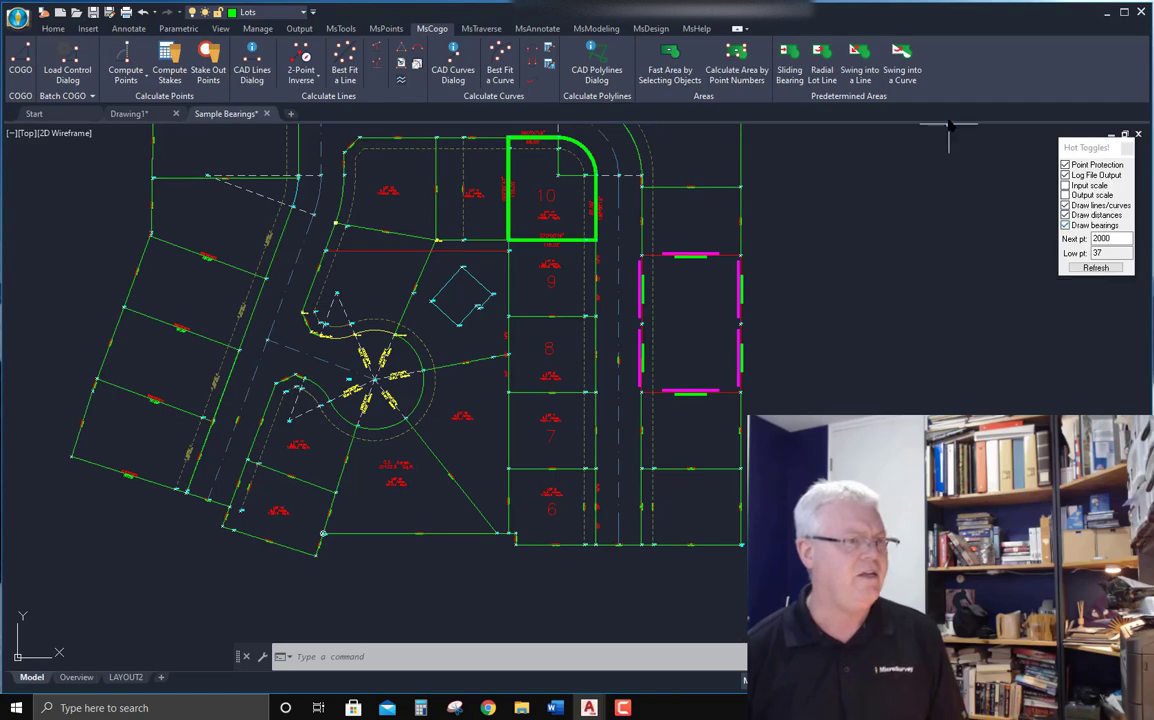
Label the drawing's points with their point numbers.
left_click(394, 30)
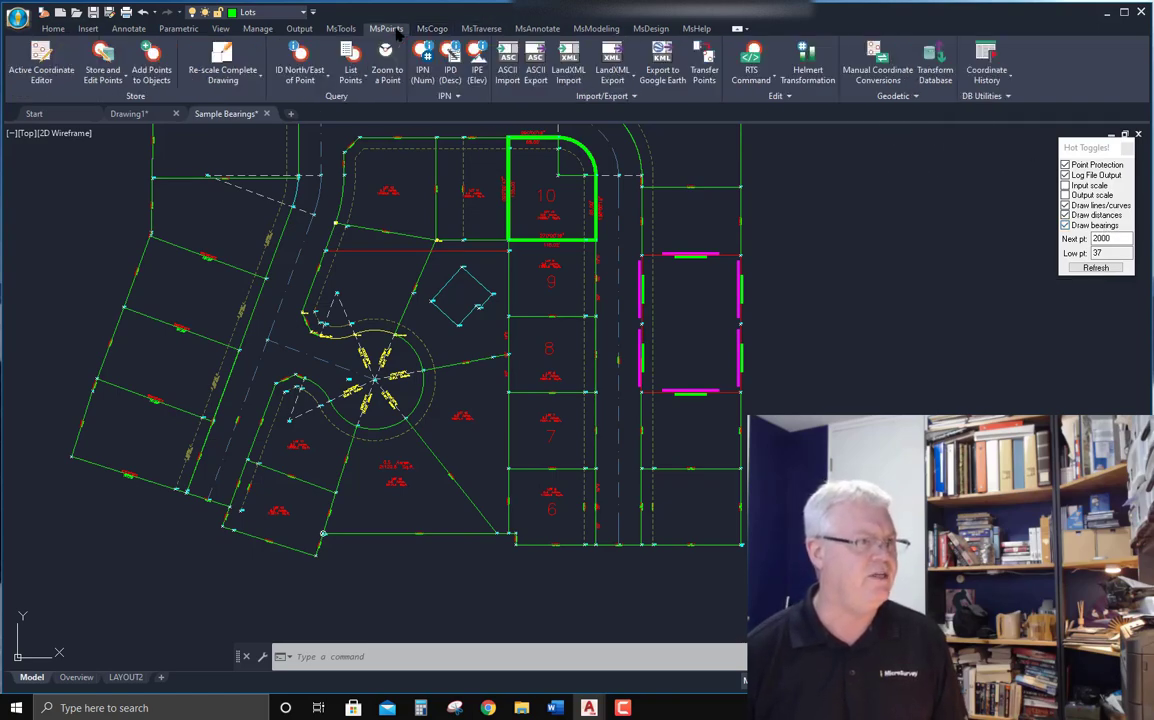
mouse_move(641, 394)
middle_mouse_down()
mouse_move(621, 366)
mouse_move(486, 289)
middle_mouse_up()
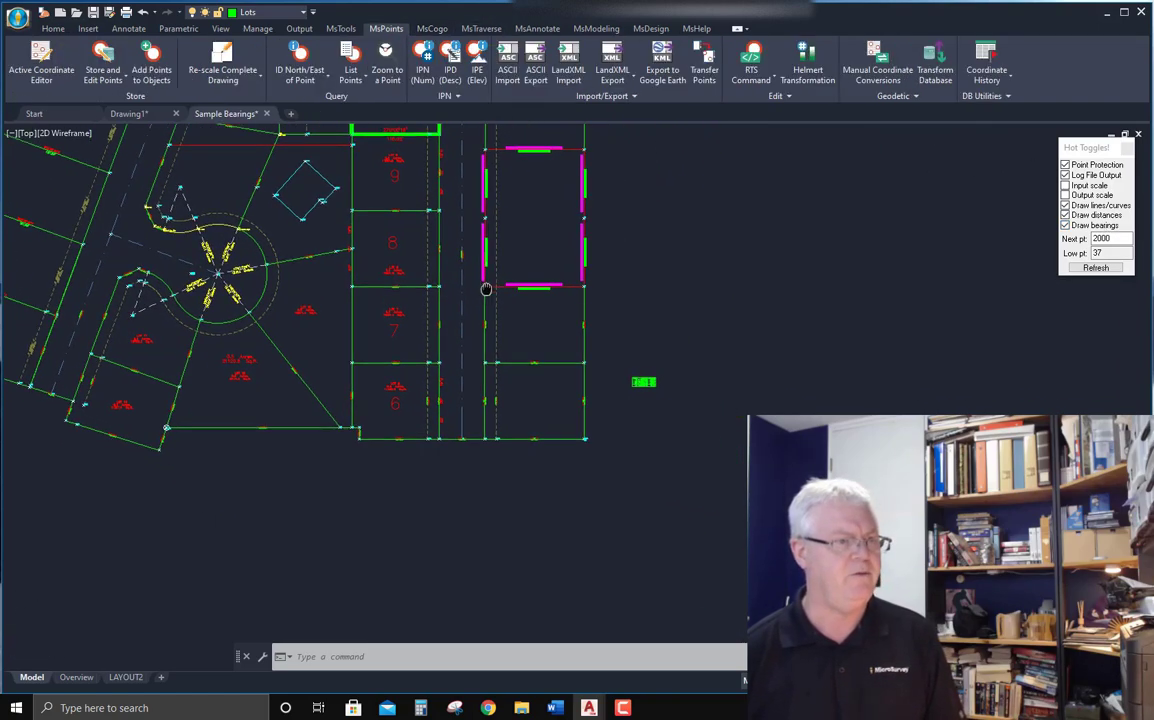
scroll(533, 327, "up", 6)
scroll(581, 290, "down", 2)
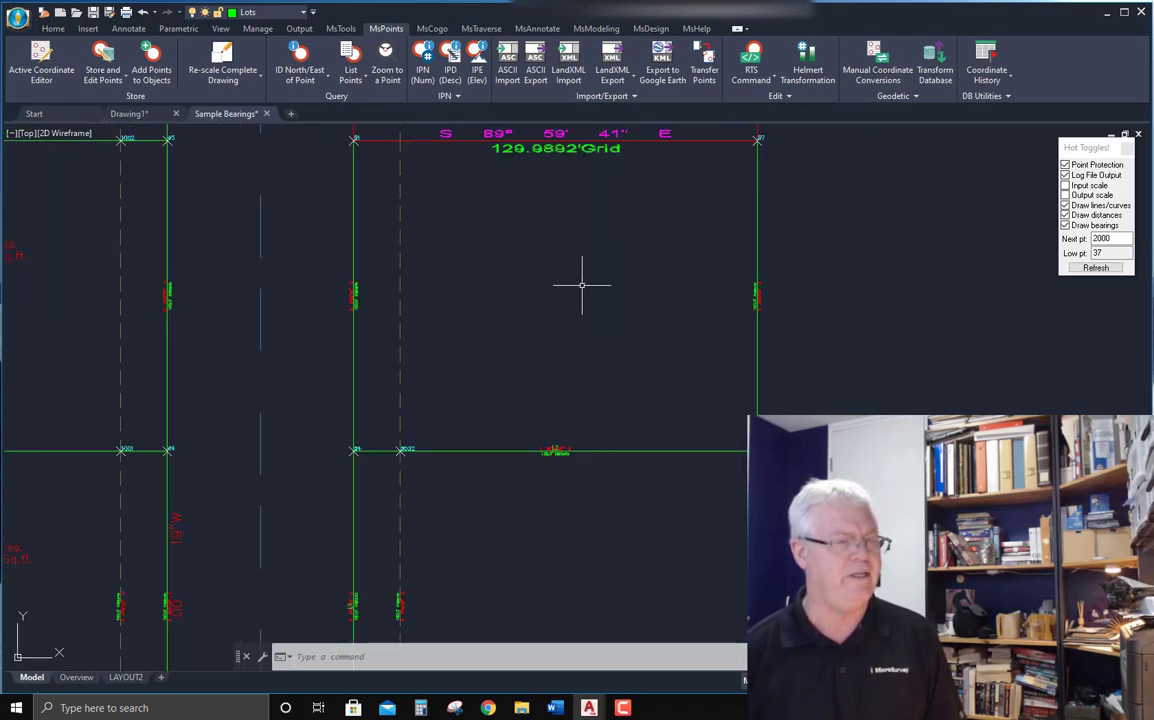
middle_click_drag(581, 285, 584, 322)
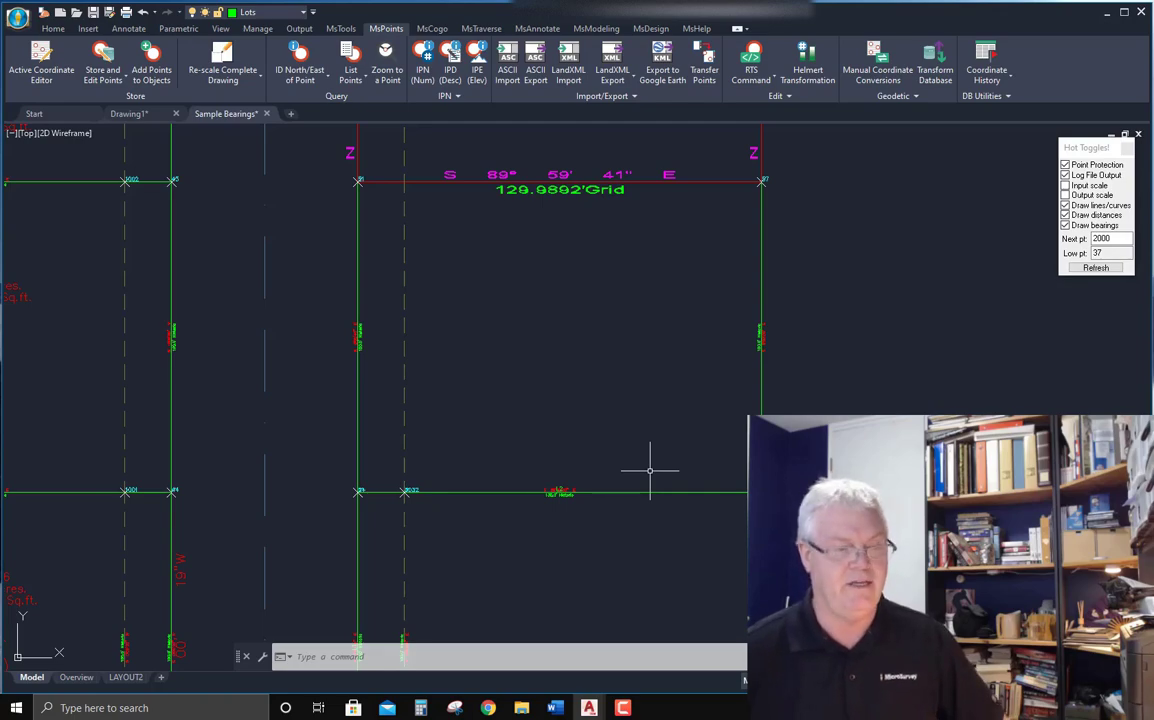
scroll(770, 489, "up", 10)
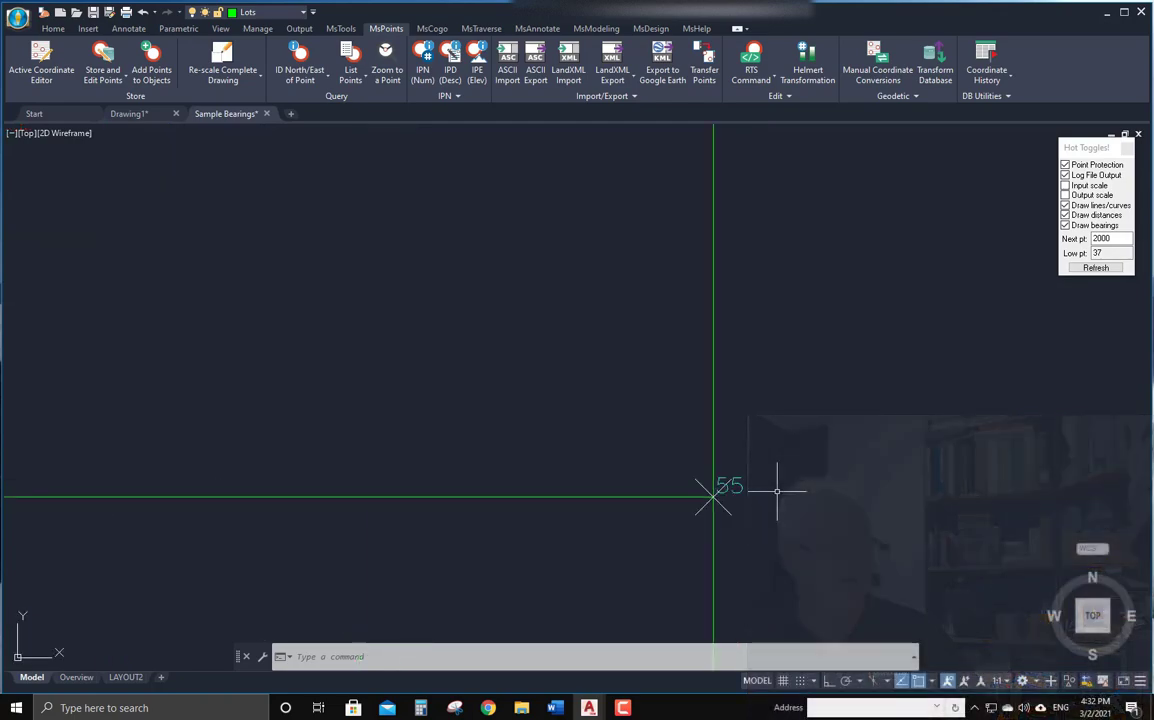
scroll(777, 490, "down", 8)
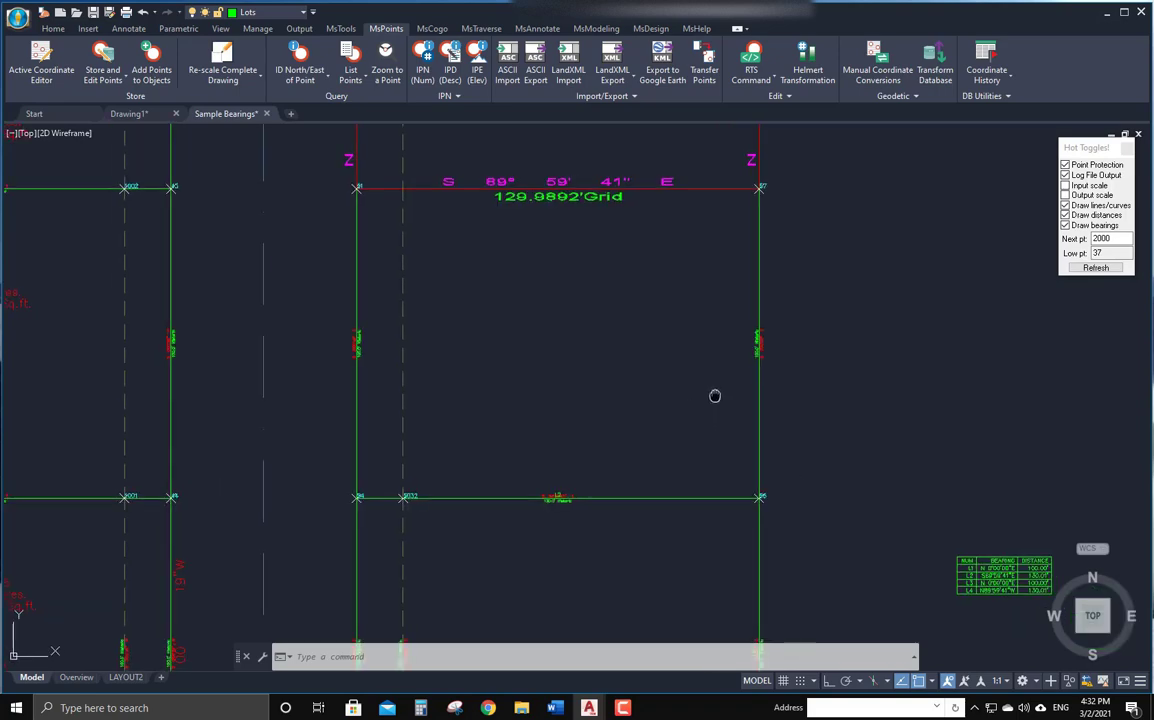
left_click(425, 55)
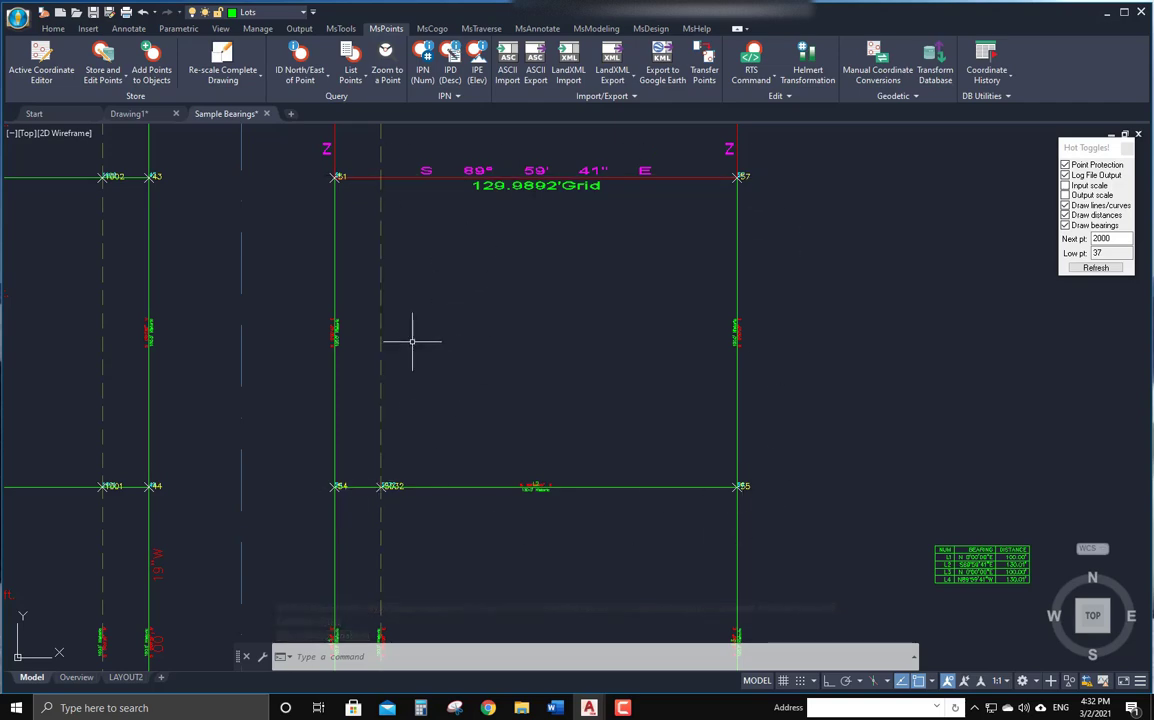
Start the COGO command from point 55.
scroll(414, 341, "down", 6)
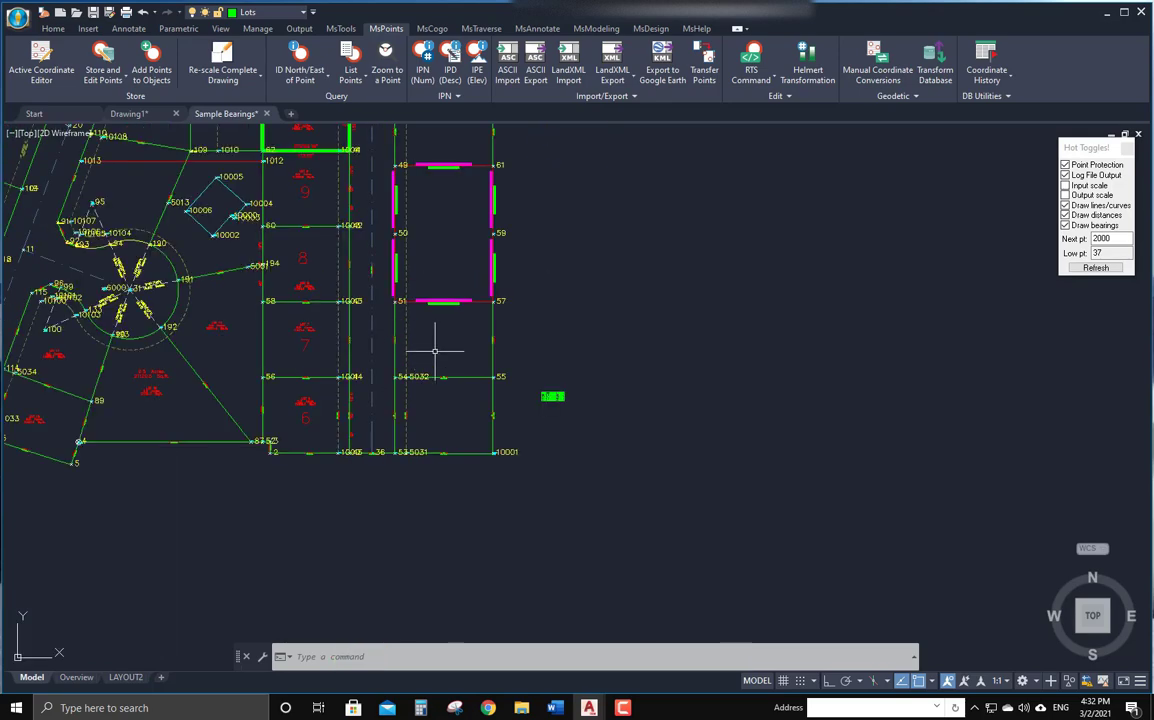
scroll(437, 349, "up", 2)
scroll(471, 348, "up", 1)
middle_click_drag(471, 348, 406, 417)
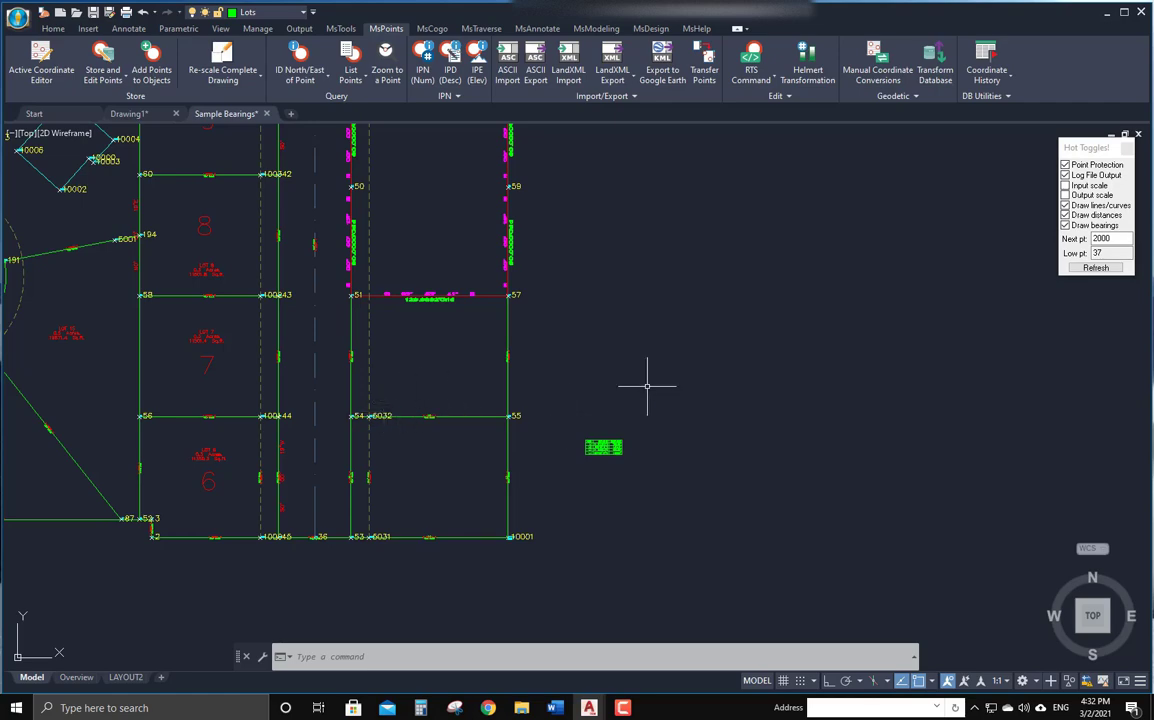
left_click(432, 28)
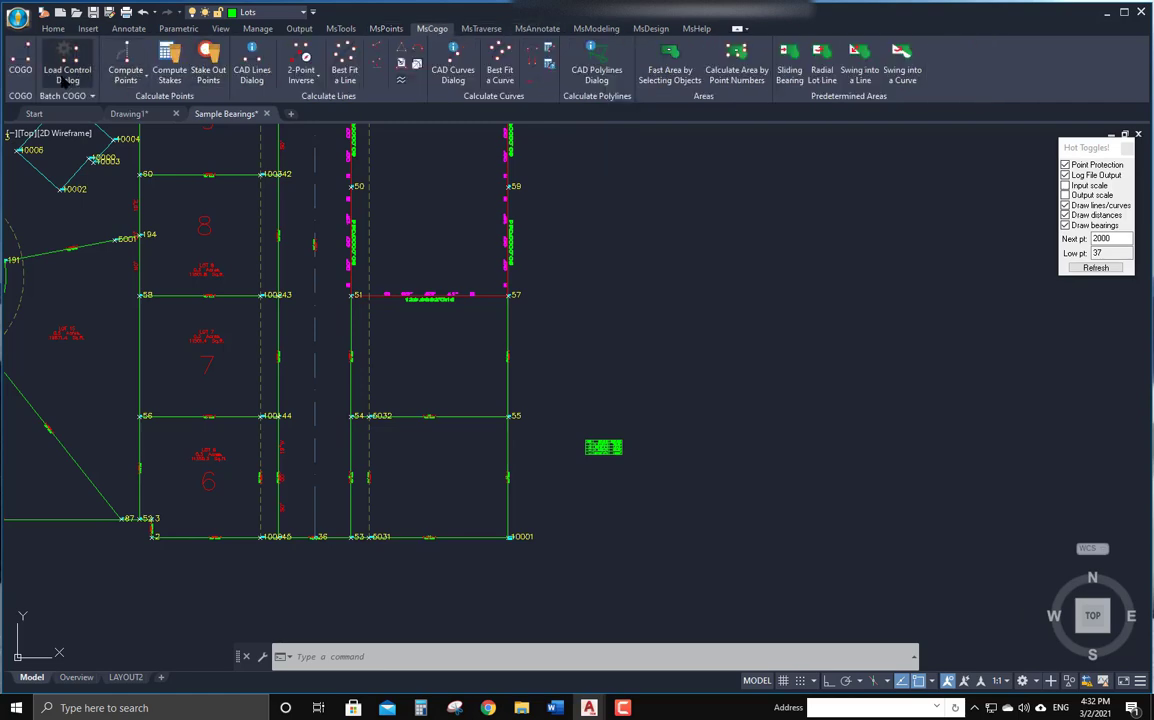
left_click(20, 60)
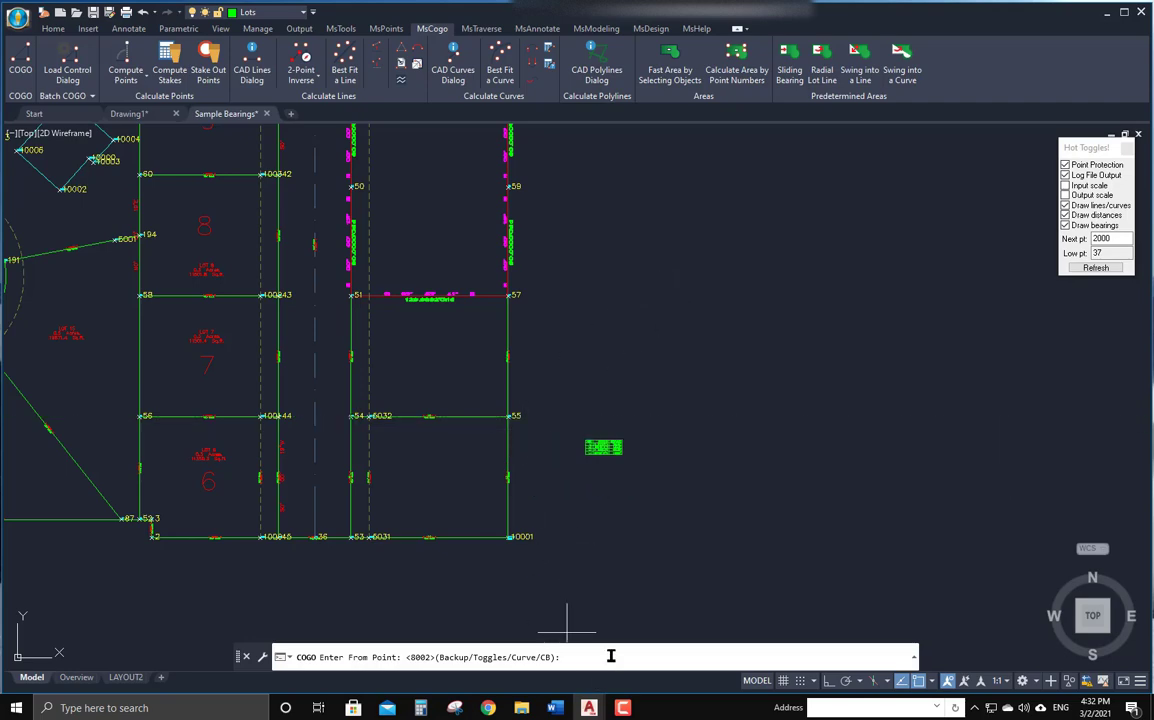
type("55")
key("Return")
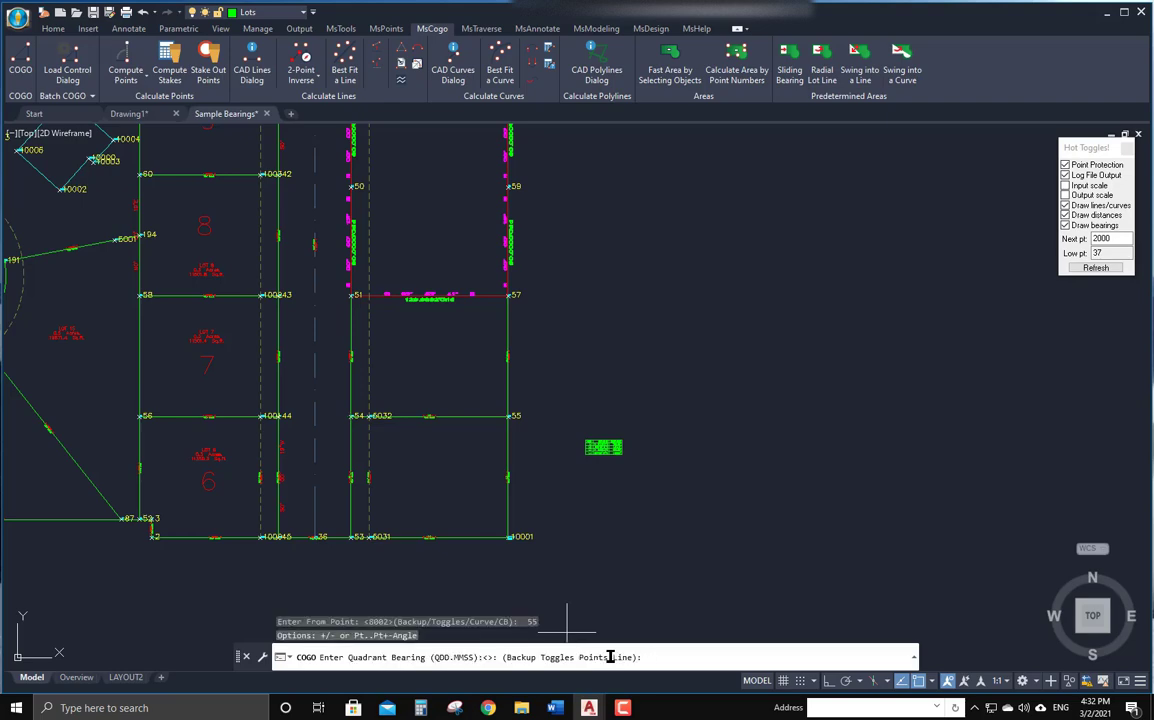
Compute a new point using bearing 54..55 and distance 54..55, accepting the default point number and no description.
type("54..55")
key("Return")
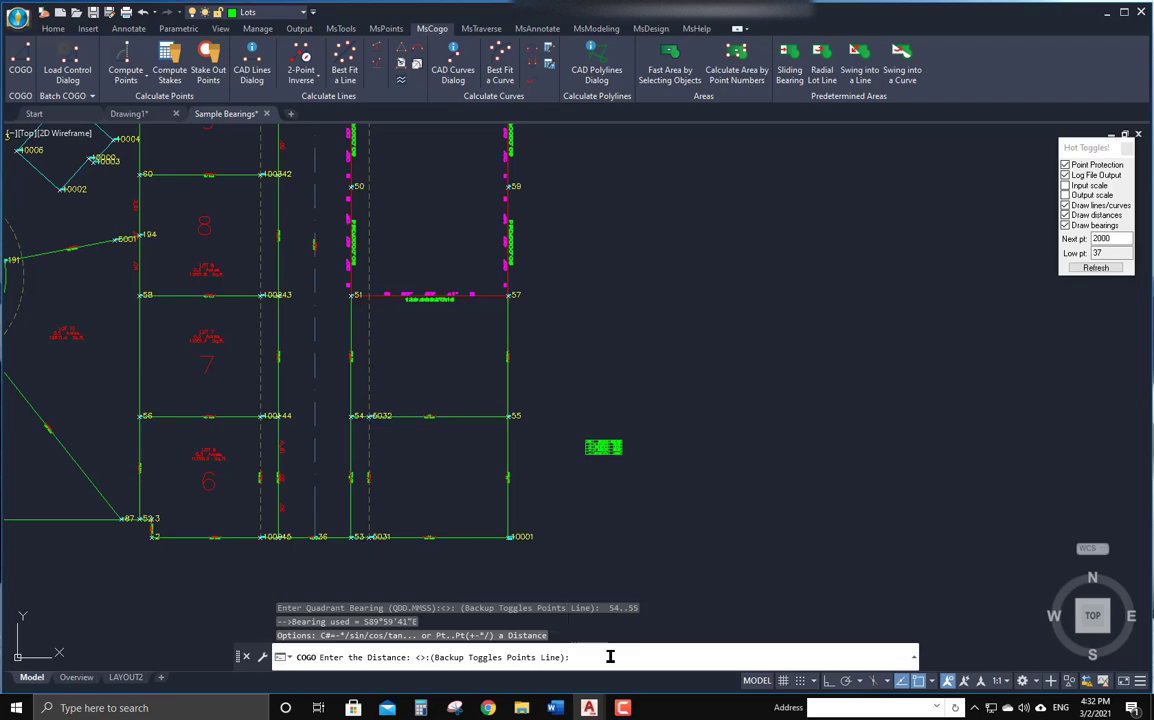
type("54..55")
key("Return")
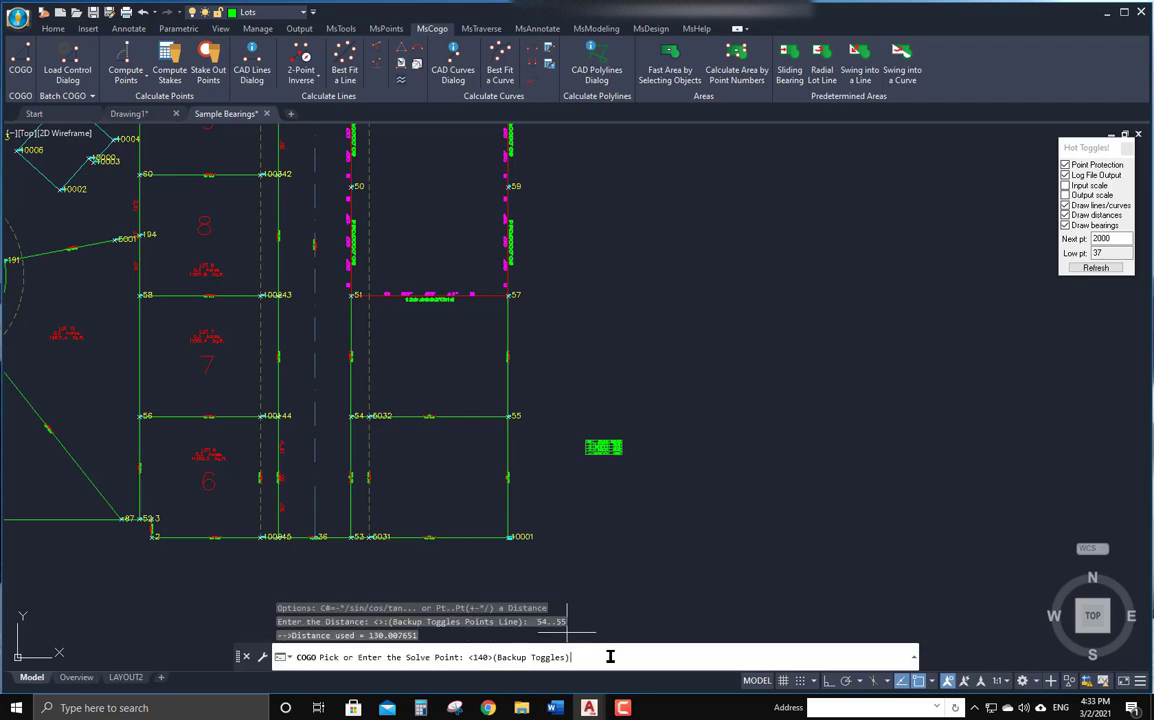
key("Return")
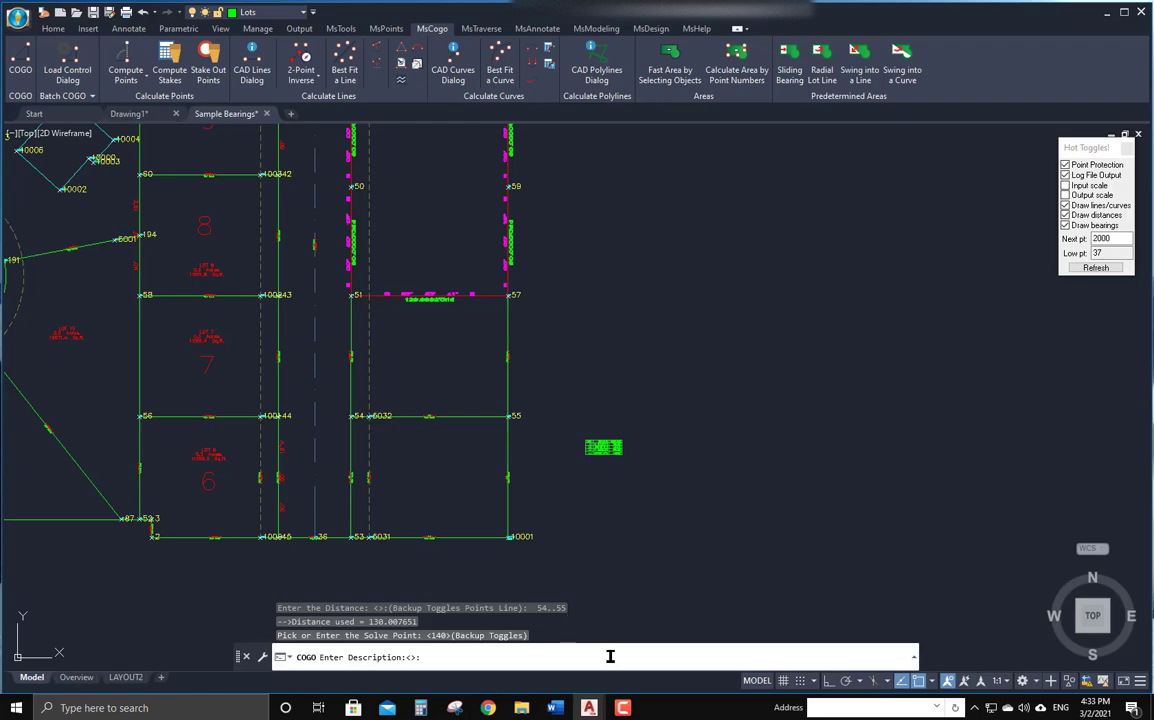
key("Return")
key("Return")
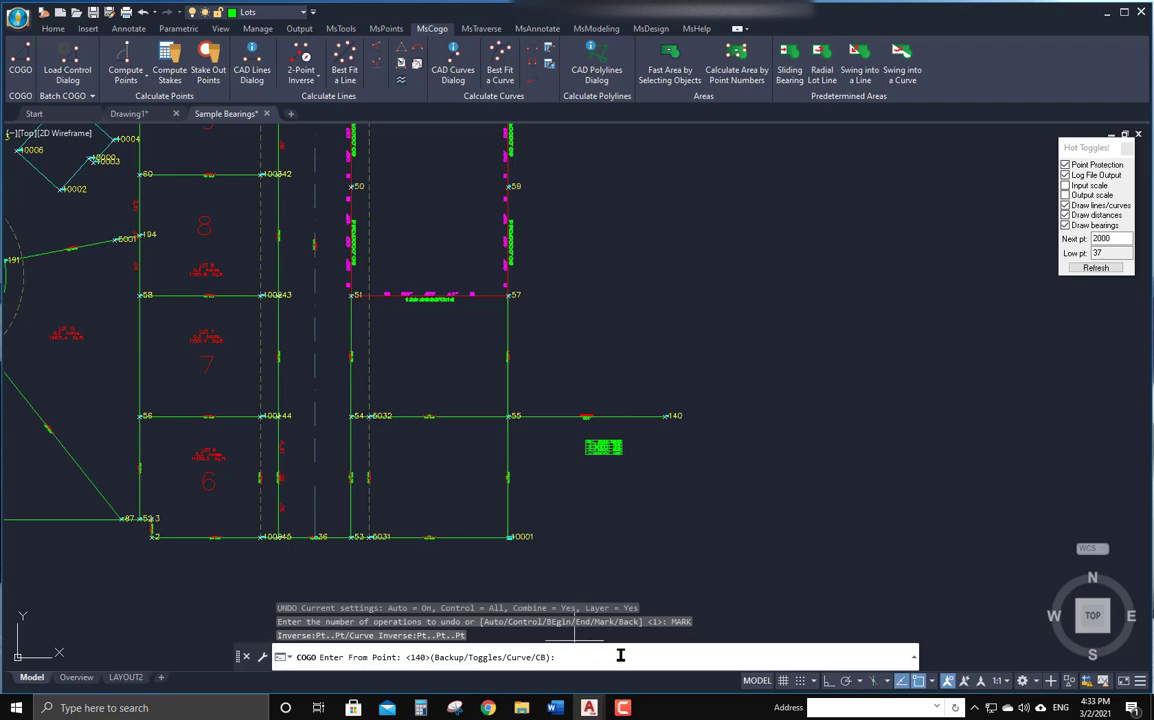
From point 140, enter bearing 55..57 with no distance and accept the default solve point number.
key("Return")
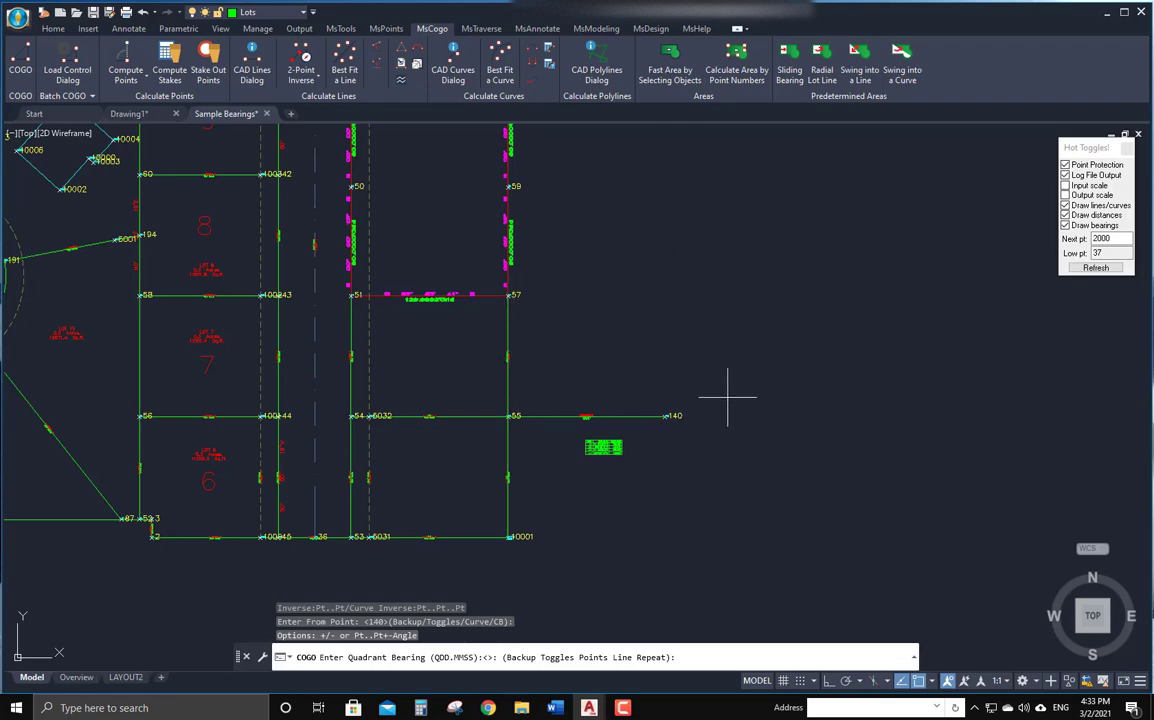
type("55..57")
key("Return")
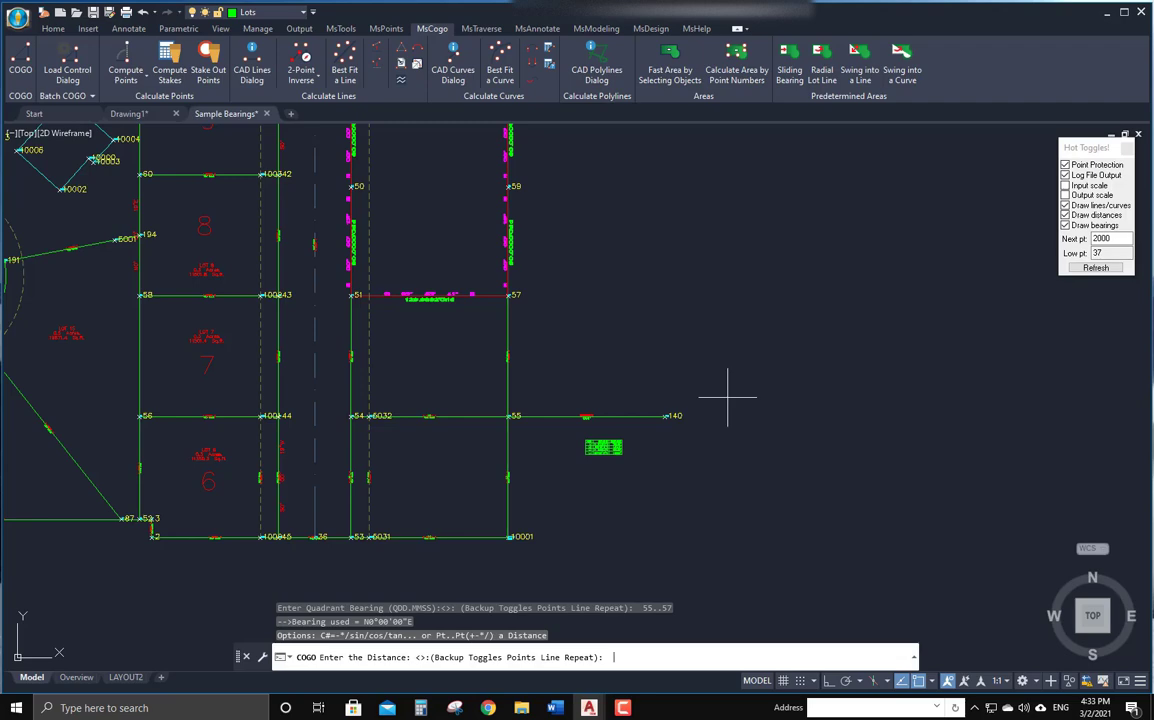
key("Return")
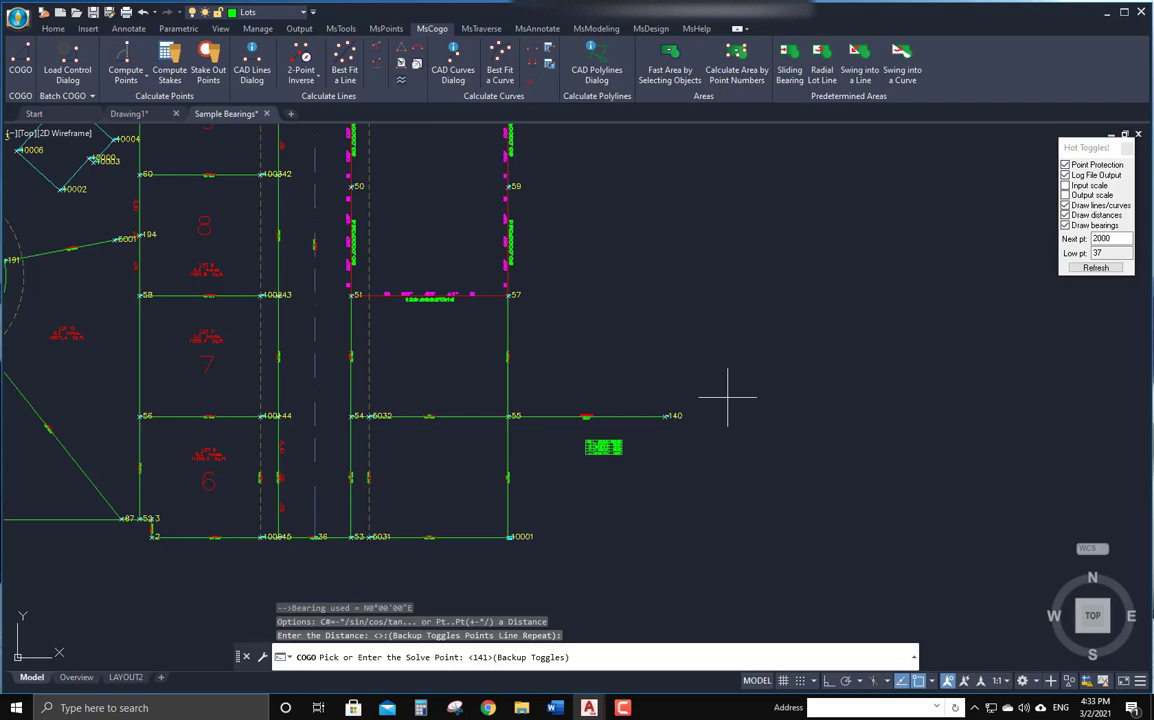
key("Return")
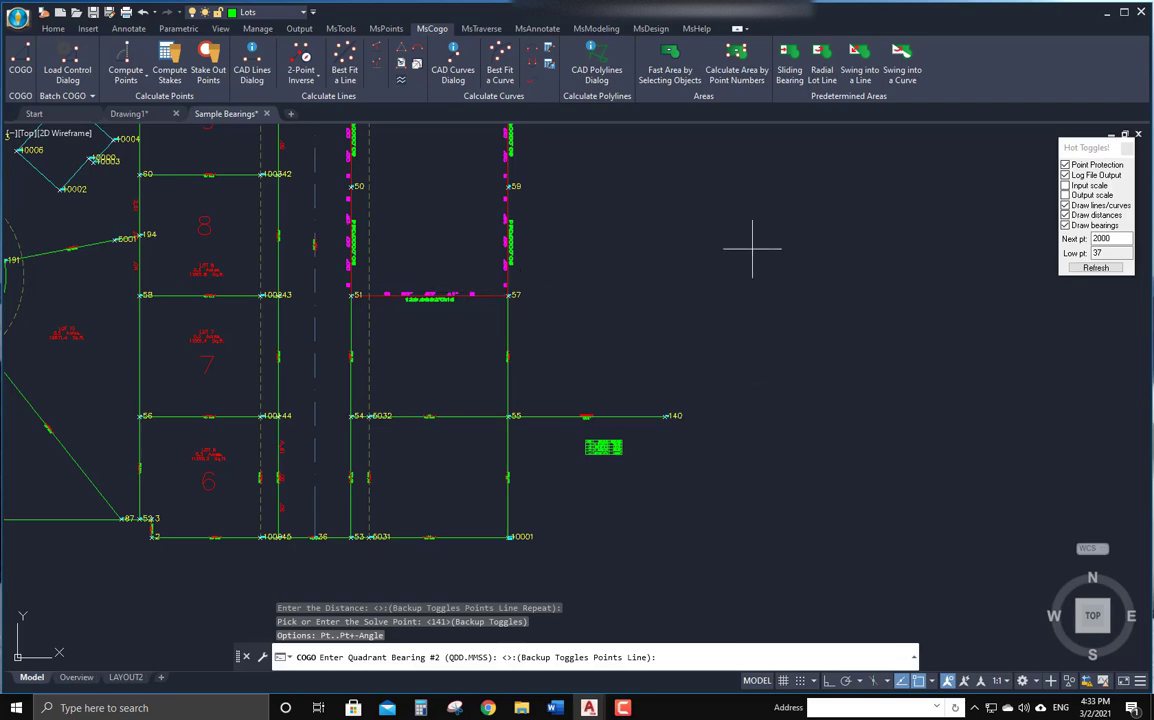
Intersect with a second bearing 51..57 running from point 57.
type("51..57")
key("Return")
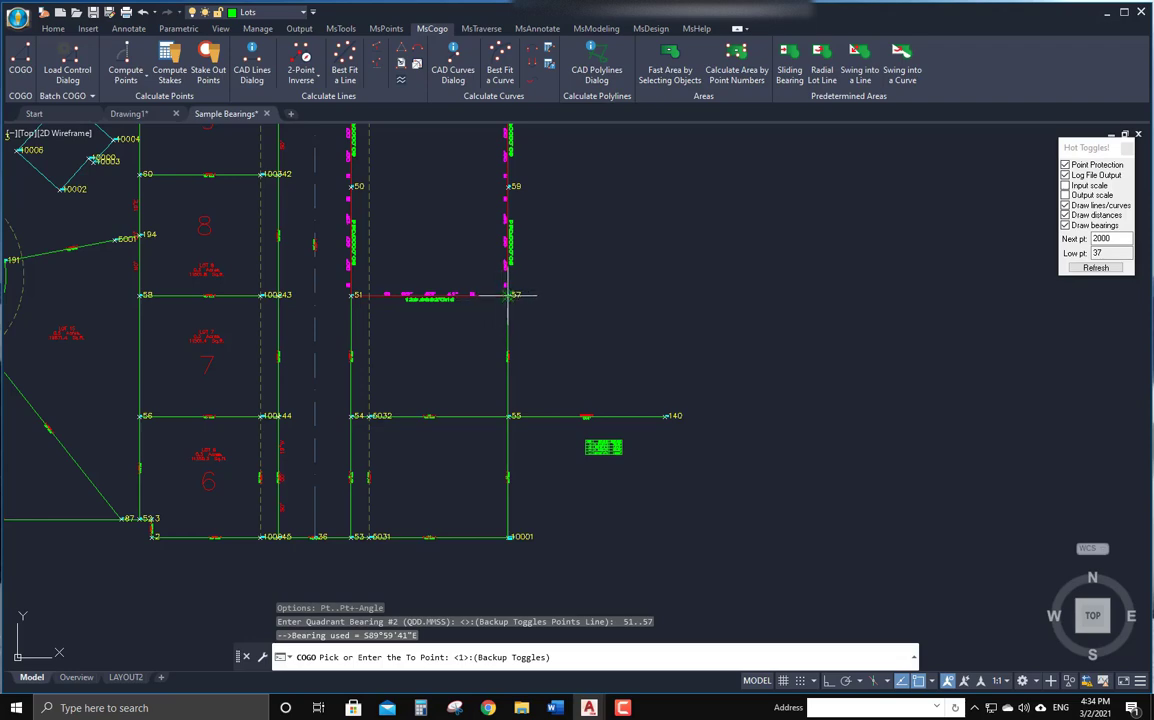
type("57")
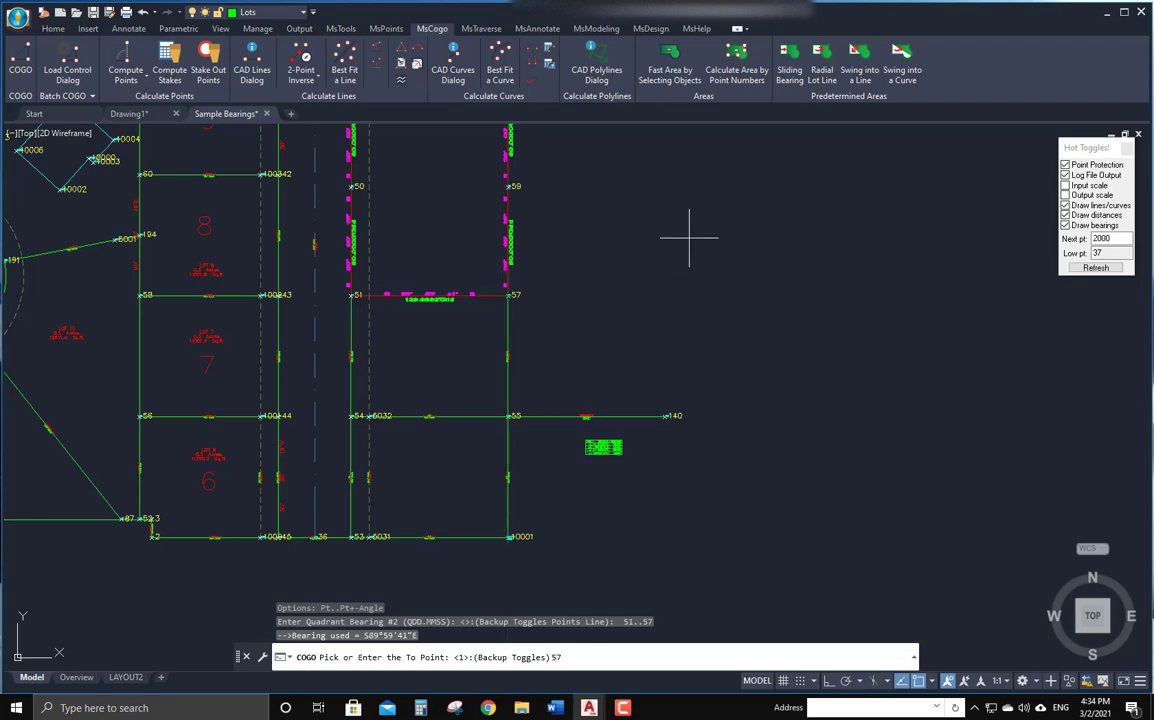
key("Return")
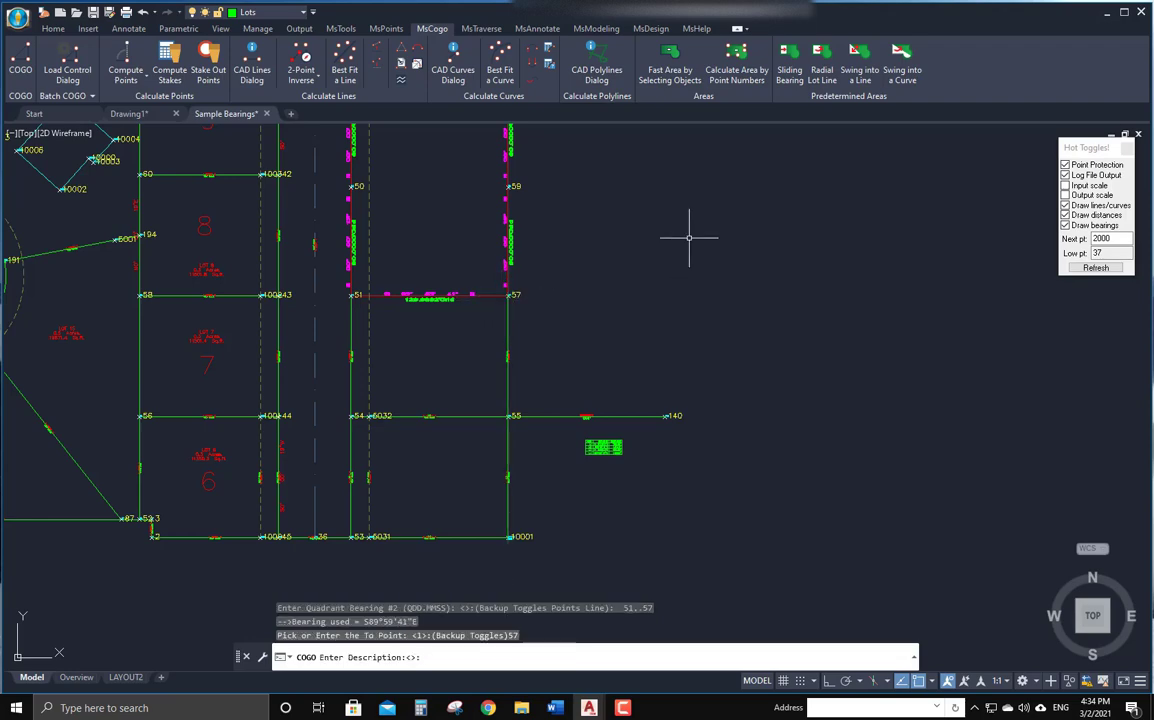
Leave the description blank and pick the side for the new line's bearing label.
key("Return")
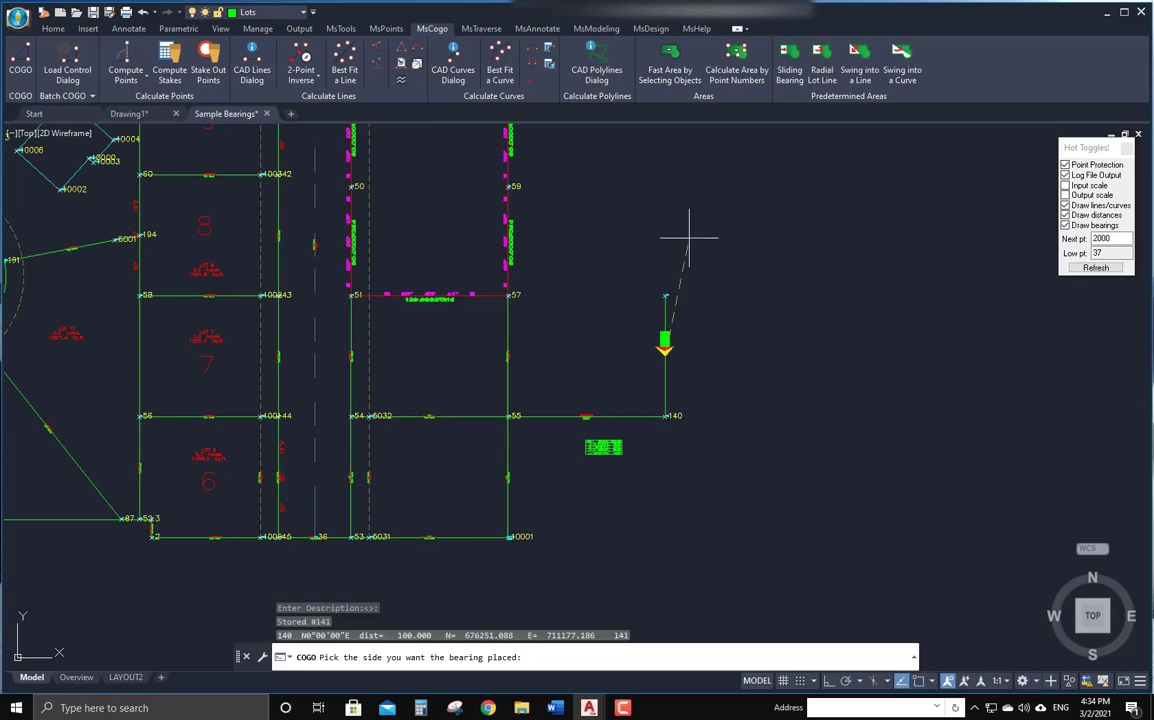
left_click(689, 238)
left_click(689, 238)
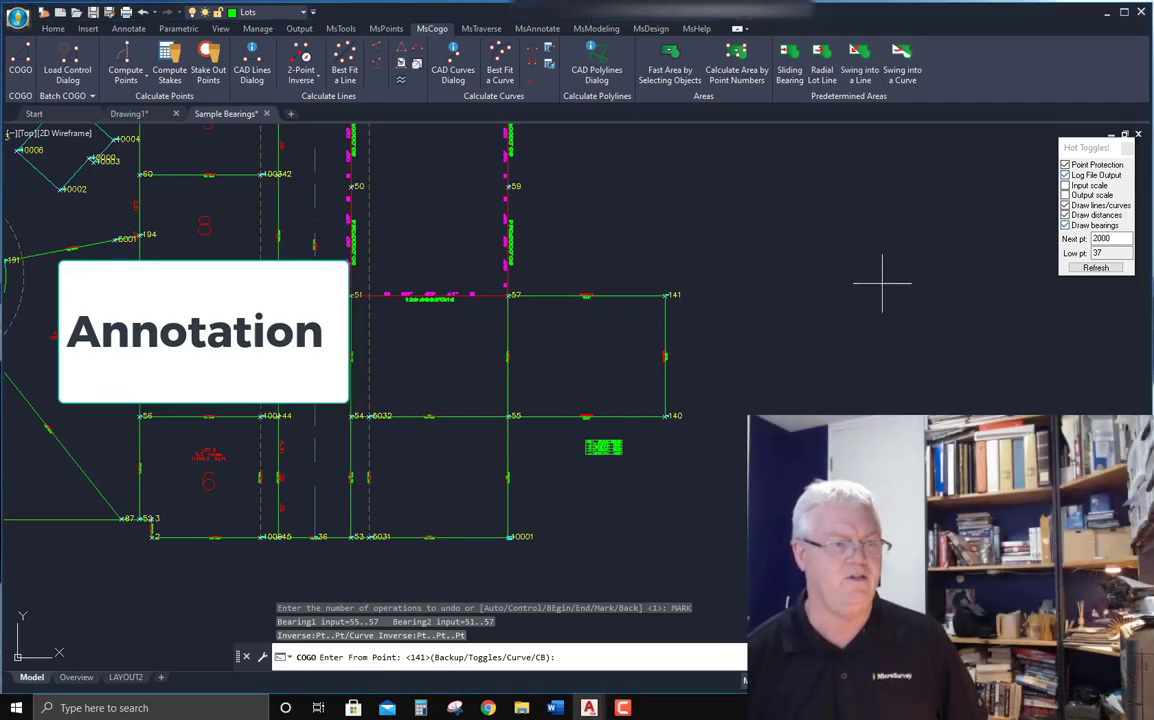
Label the bearing of the line from point 10006 to point 10005 with Auto Bearing, placing it on the line's outer side.
scroll(665, 345, "up", 6)
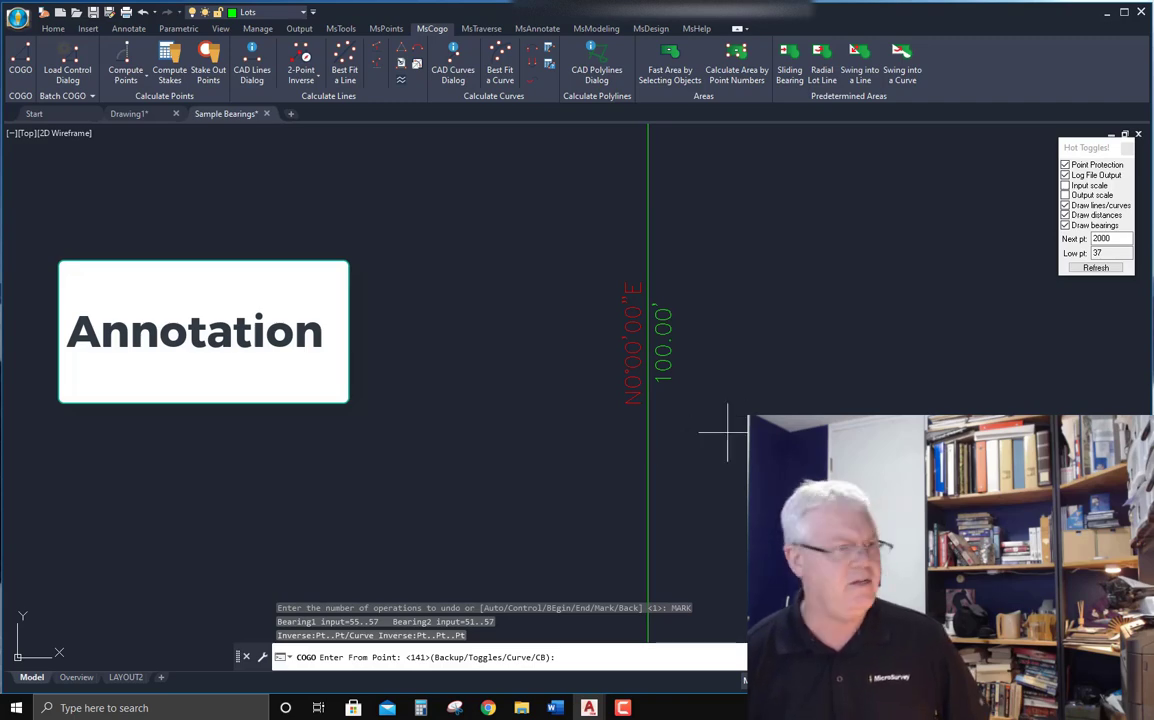
scroll(727, 435, "down", 5)
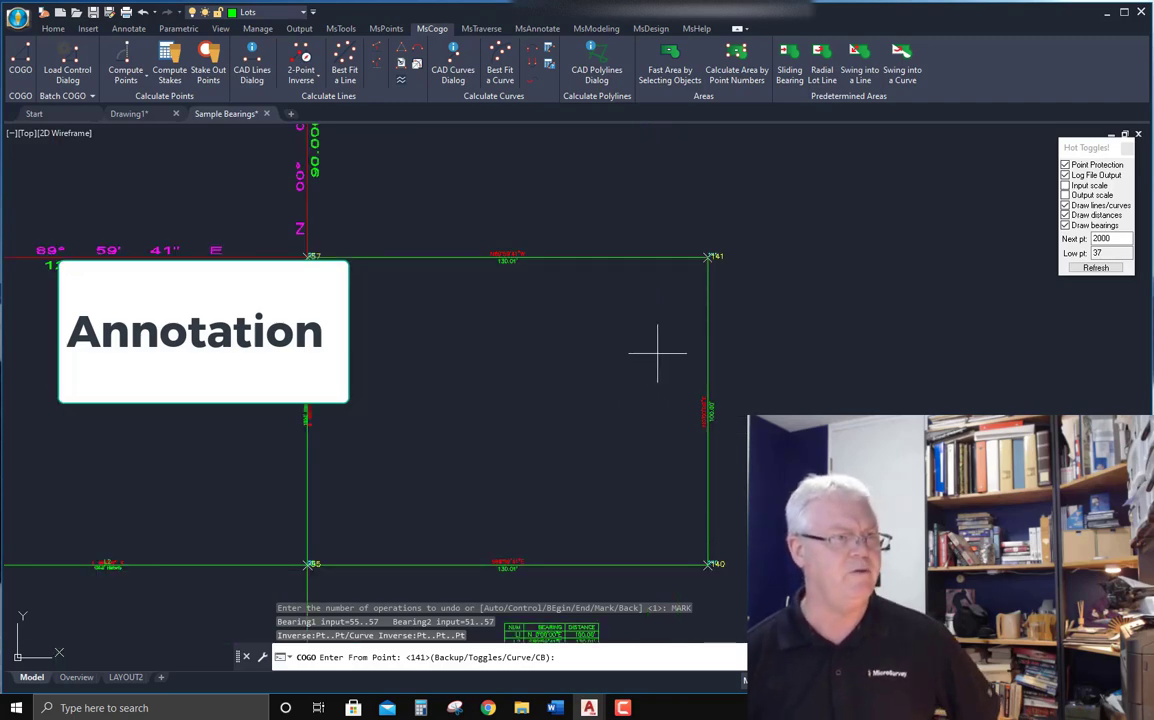
left_click(537, 29)
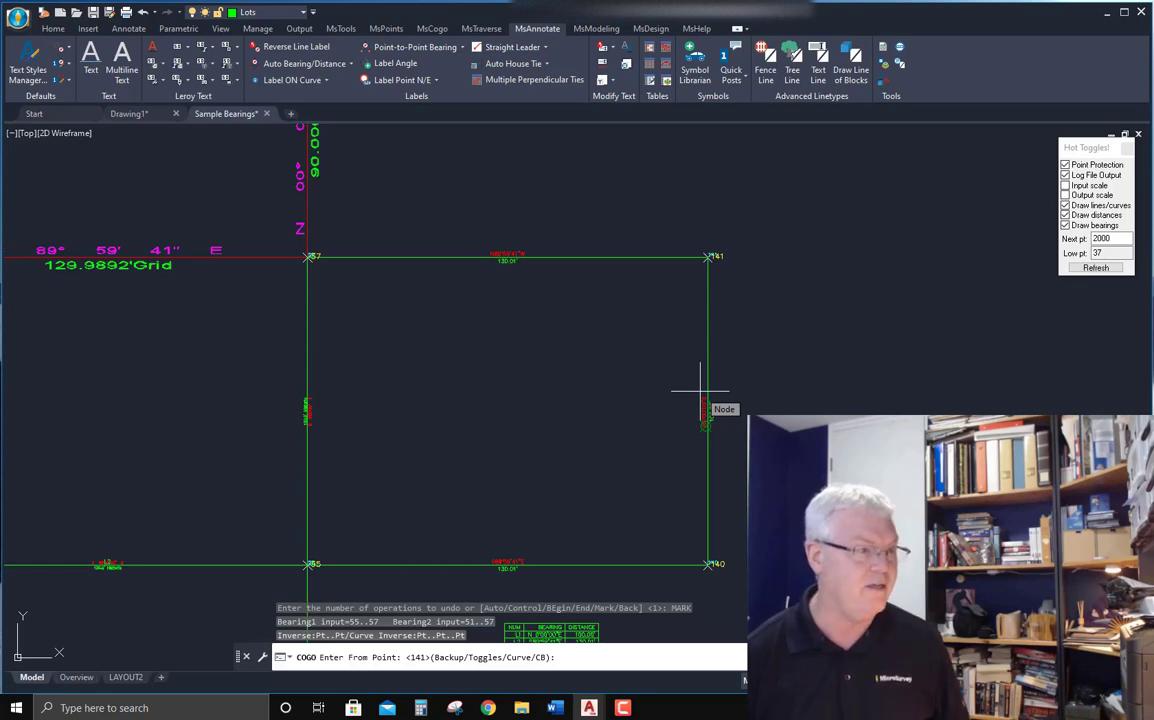
left_click(350, 63)
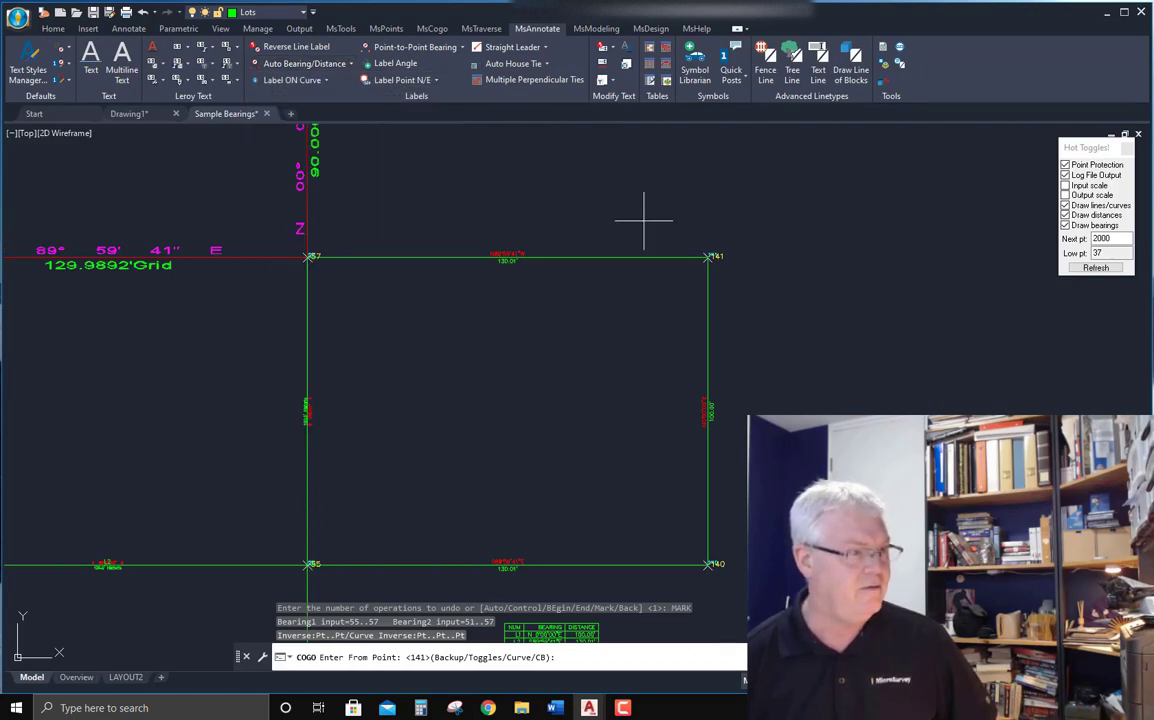
scroll(645, 230, "down", 5)
scroll(652, 238, "up", 7)
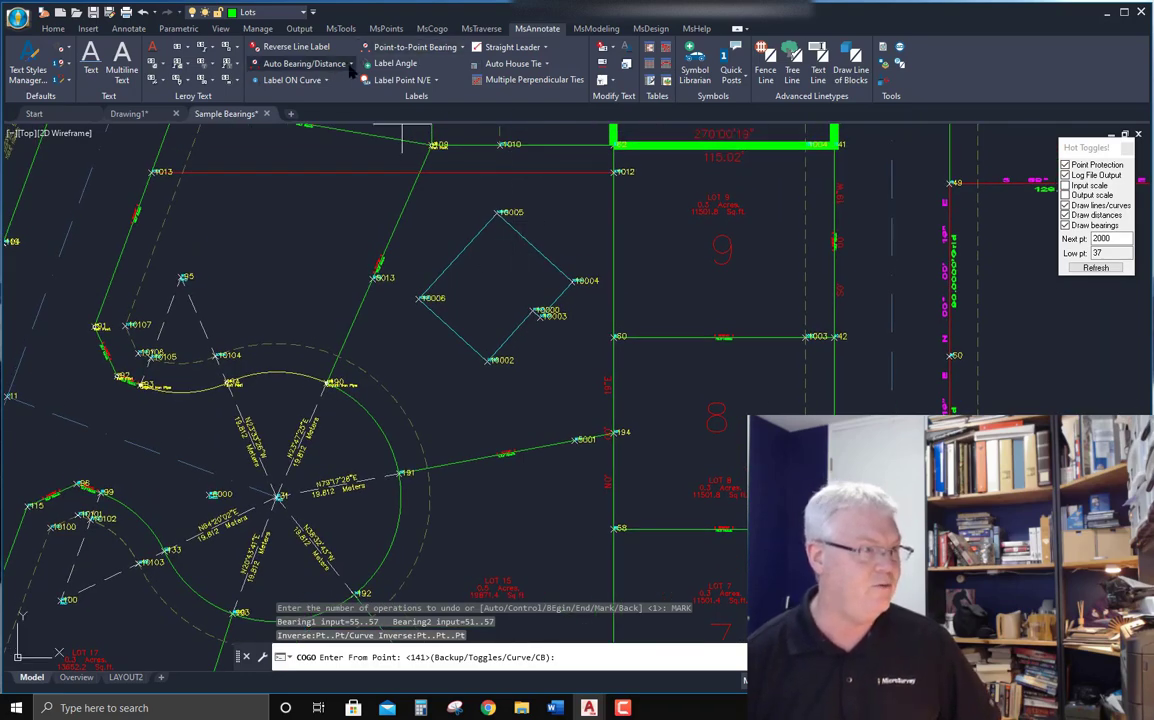
left_click(317, 62)
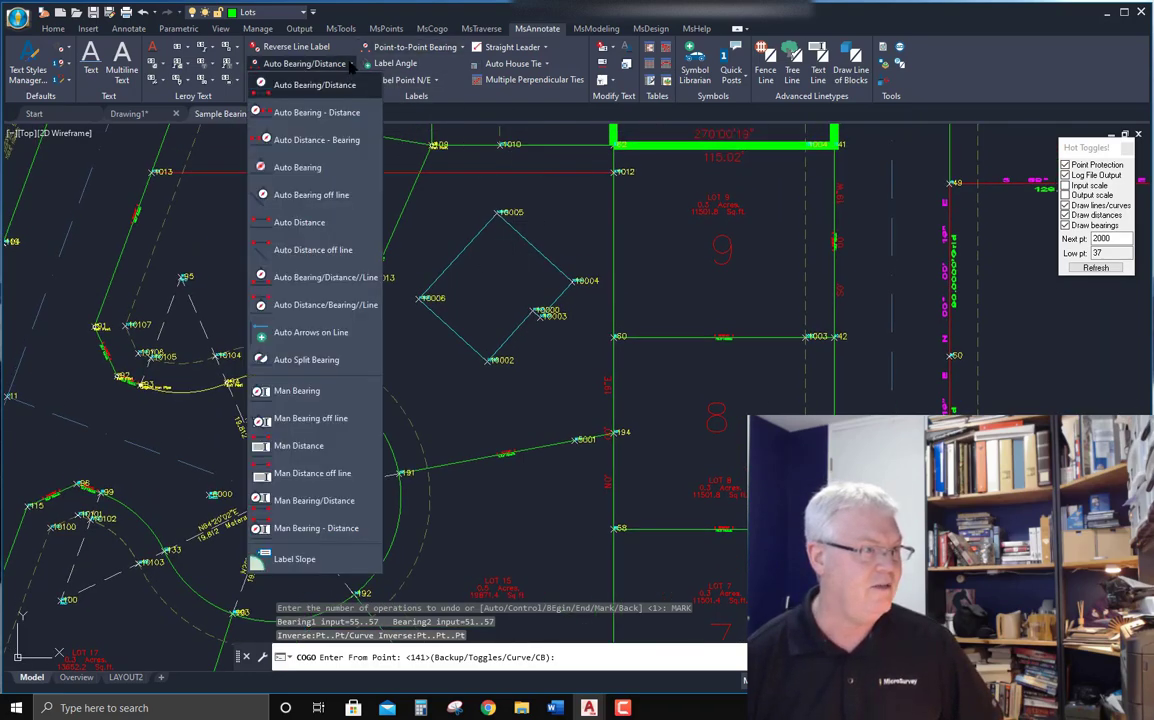
left_click(303, 168)
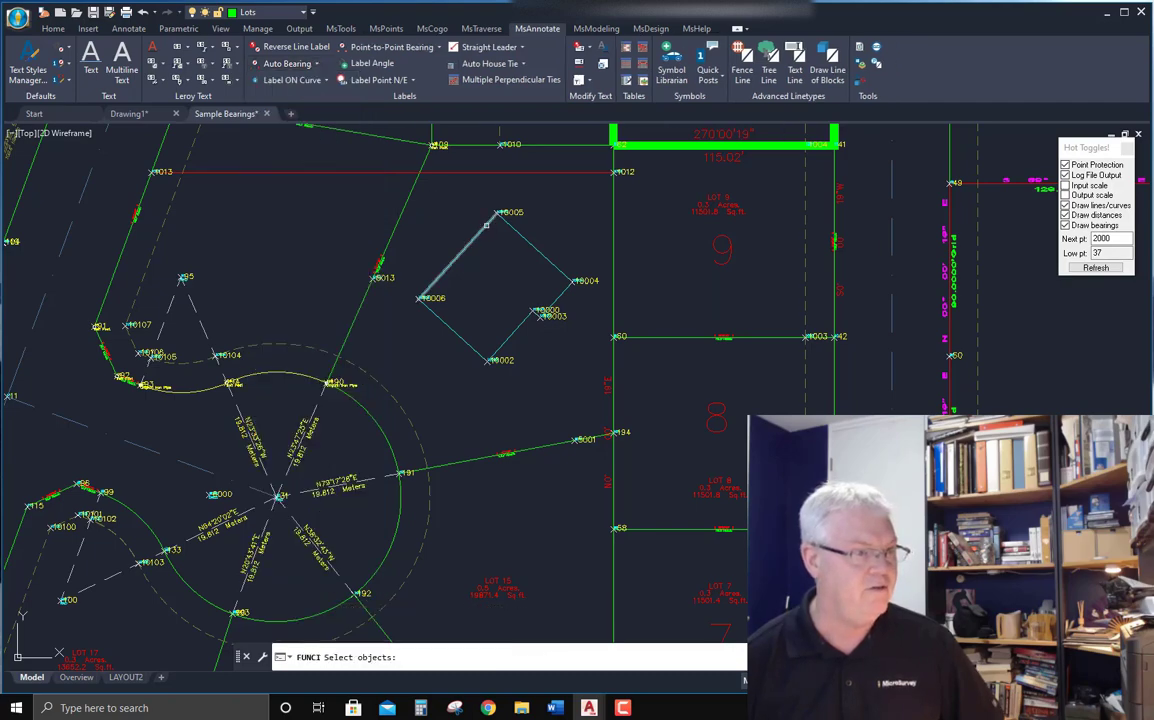
left_click(486, 224)
key("Return")
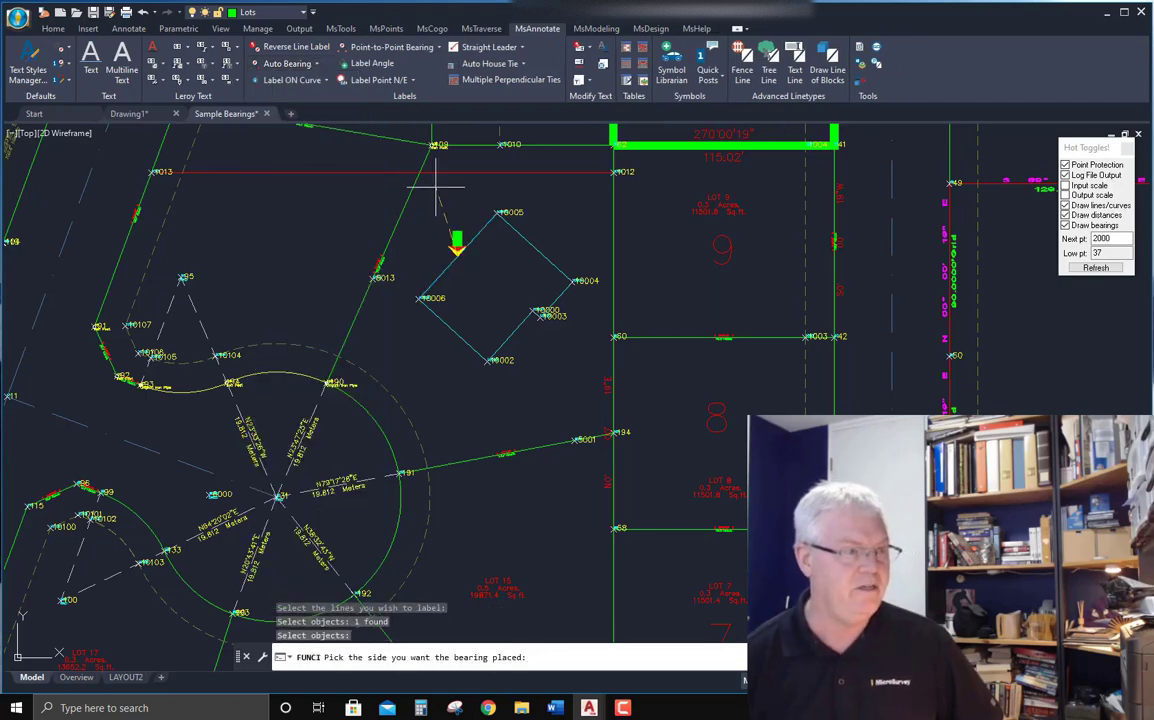
left_click(436, 186)
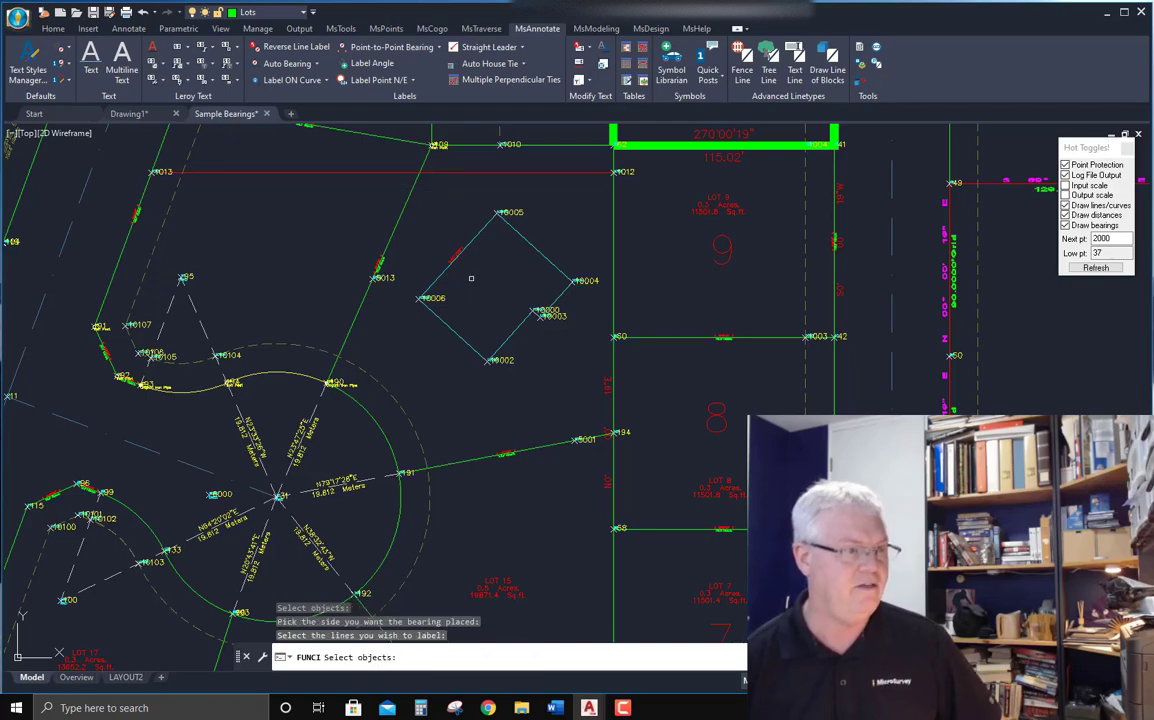
Inspect the new bearing label, the lot lines and the curve table across the drawing.
scroll(462, 262, "up", 6)
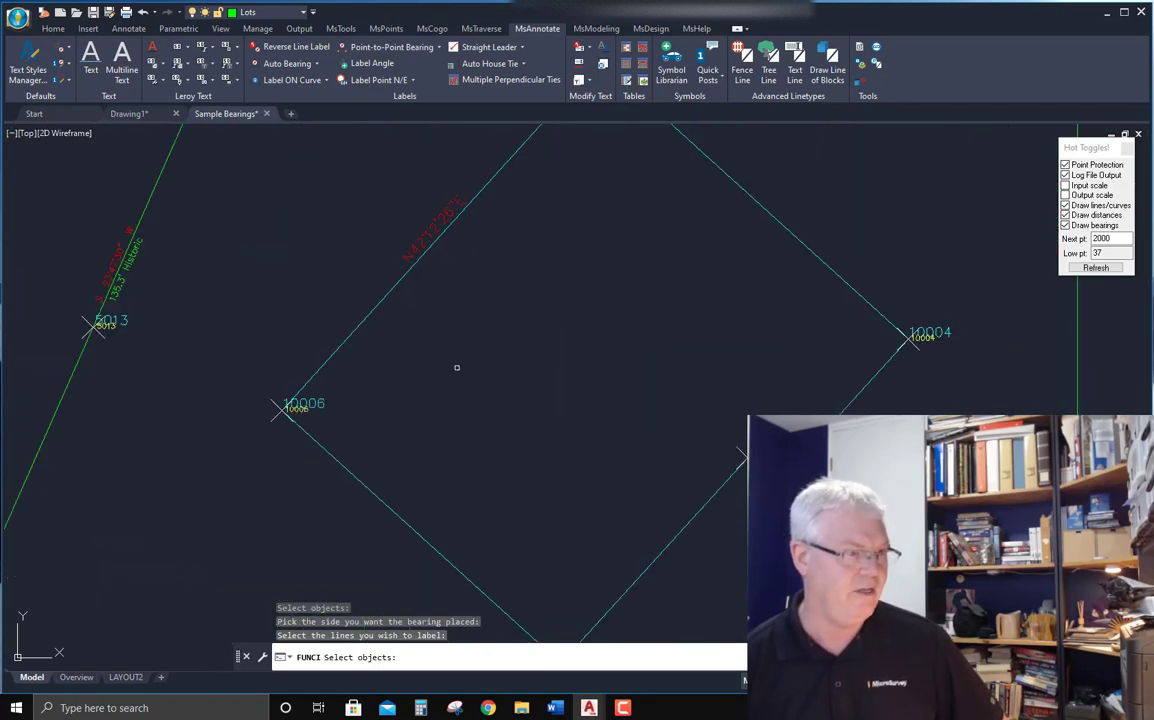
scroll(456, 367, "down", 4)
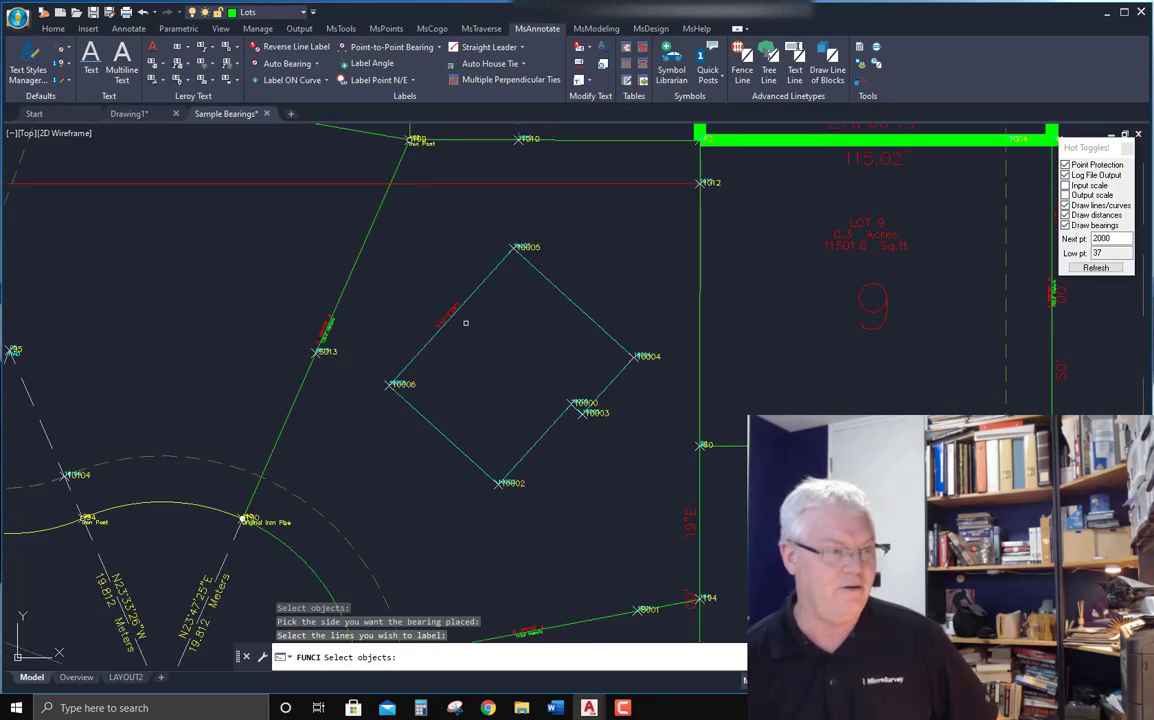
scroll(318, 333, "down", 3)
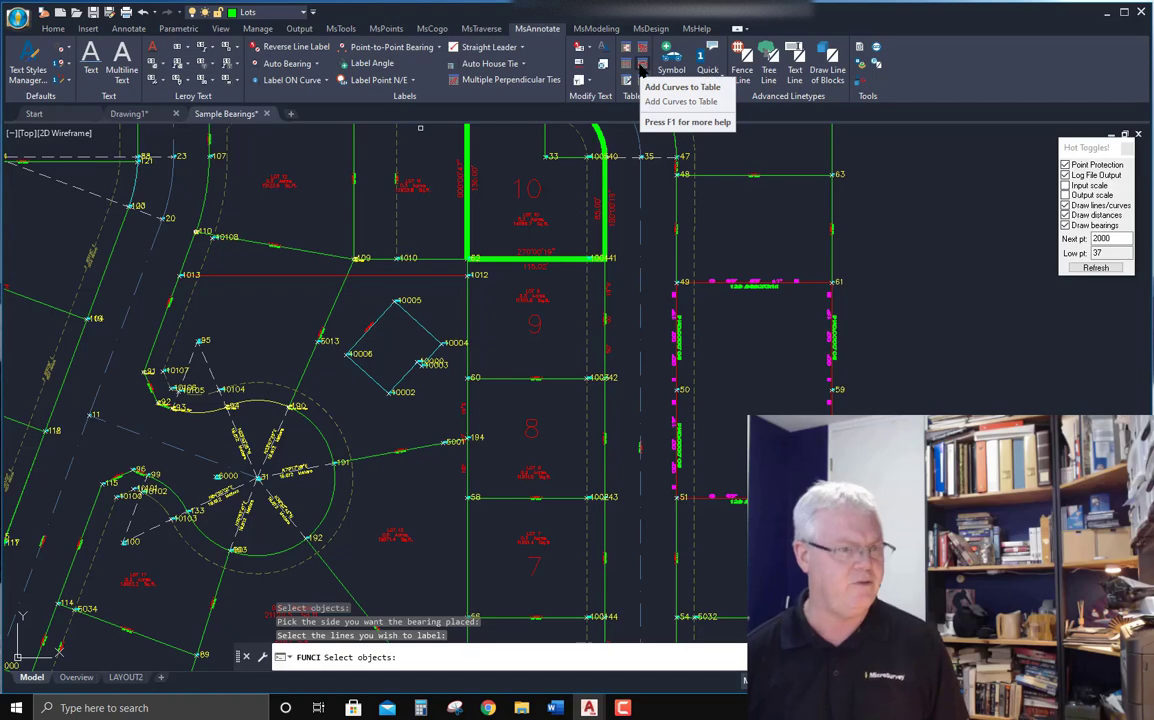
scroll(647, 212, "down", 3)
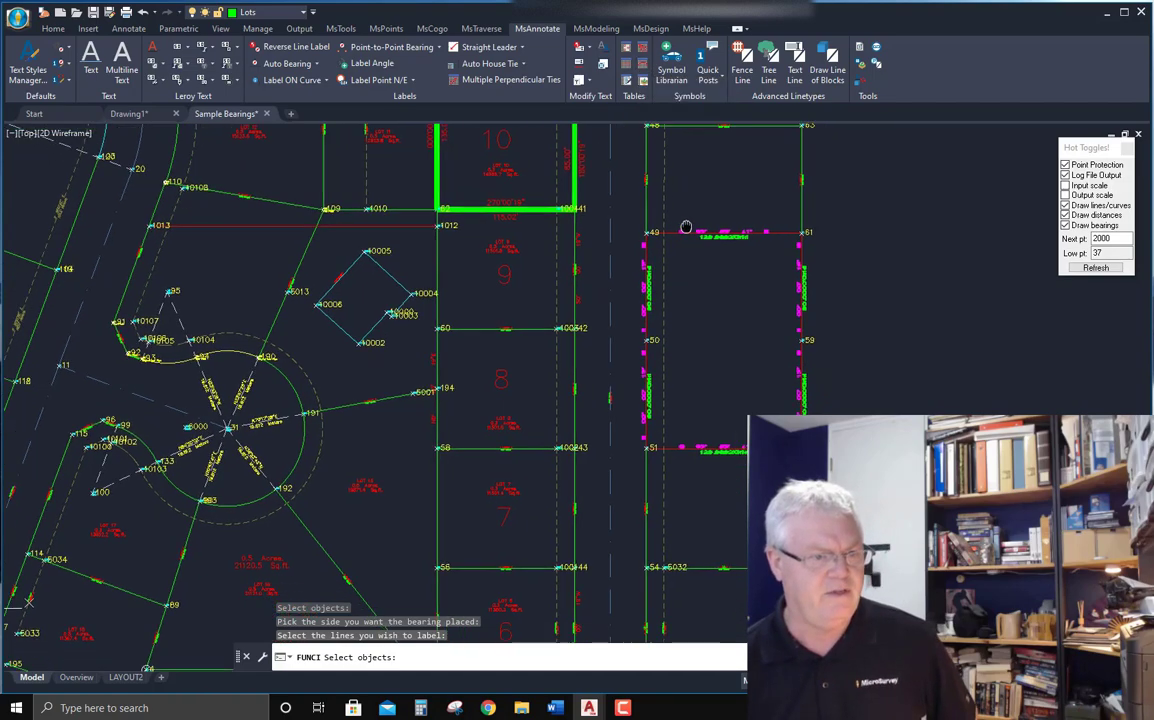
scroll(647, 212, "down", 2)
middle_click_drag(729, 304, 675, 362)
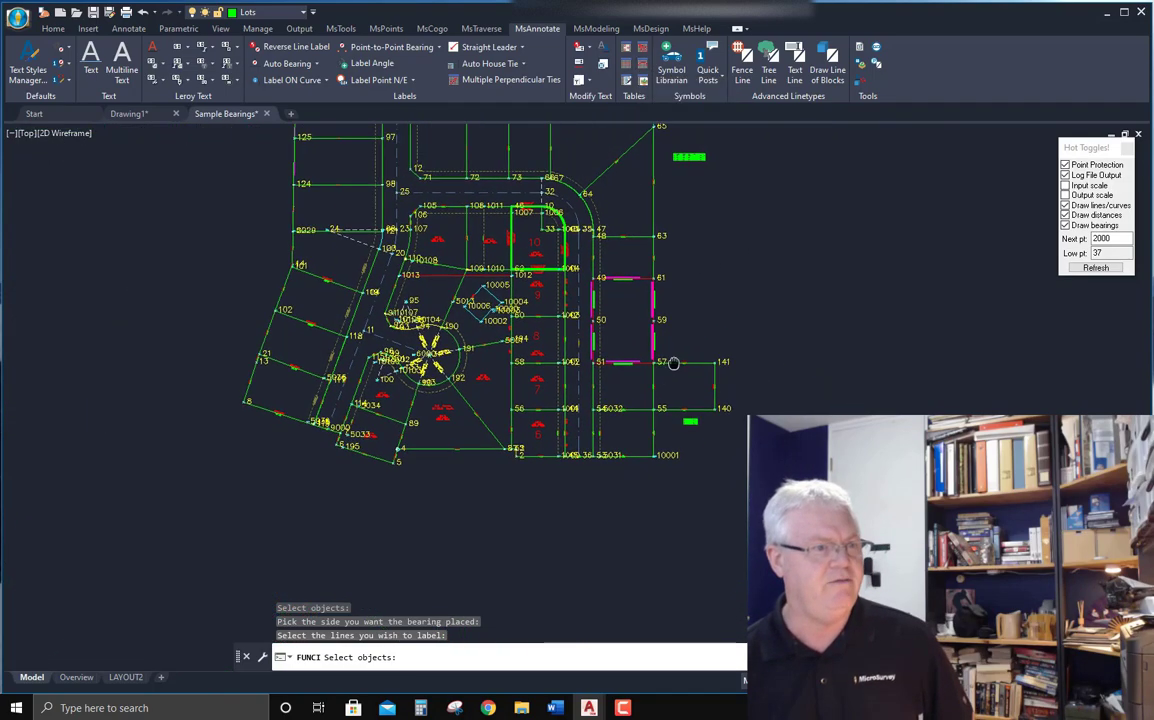
scroll(699, 459, "up", 5)
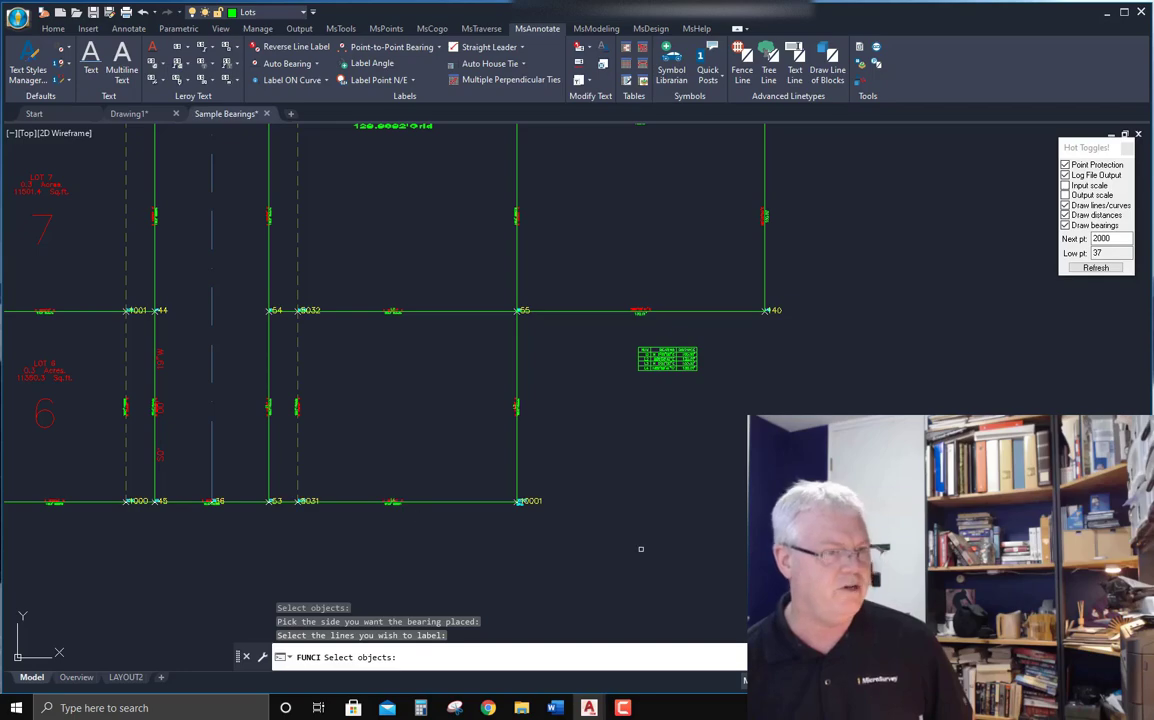
scroll(650, 540, "down", 5)
scroll(655, 330, "up", 8)
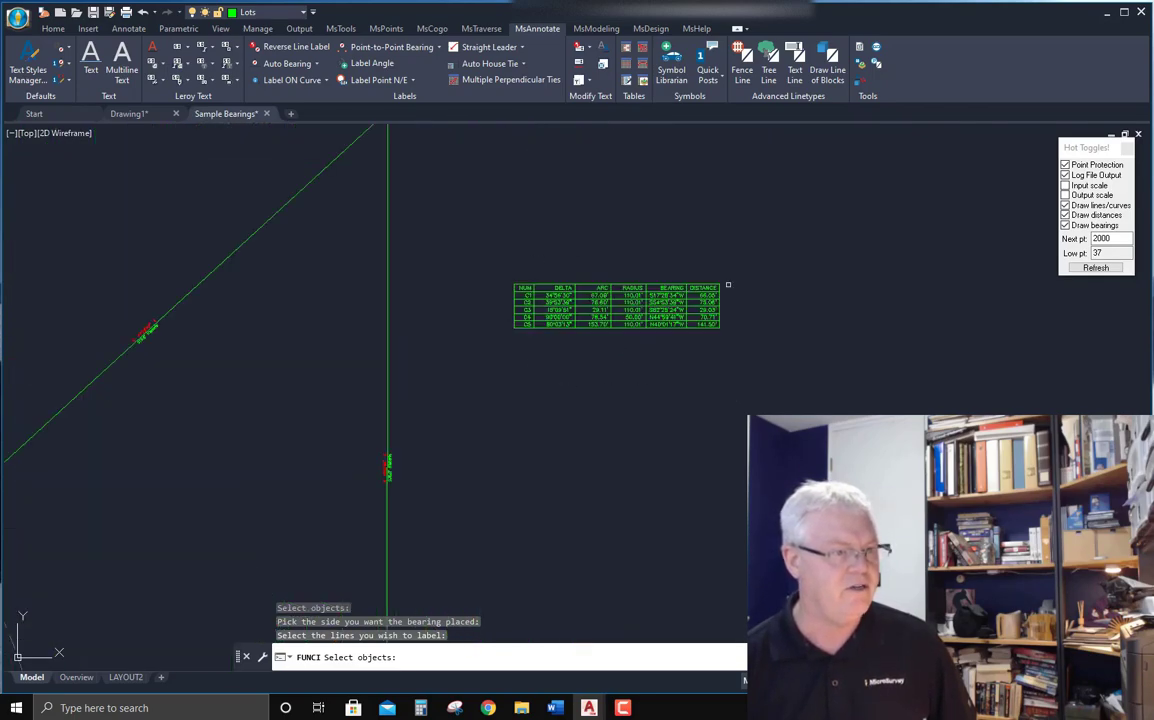
scroll(680, 255, "down", 5)
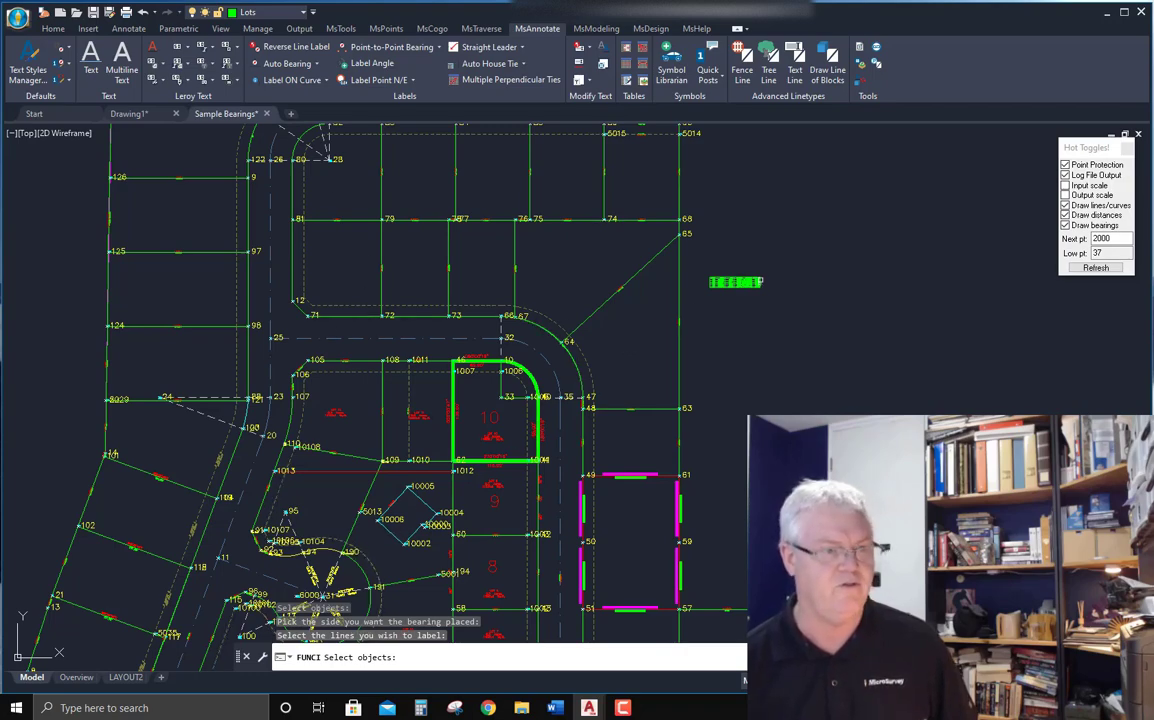
scroll(740, 285, "up", 10)
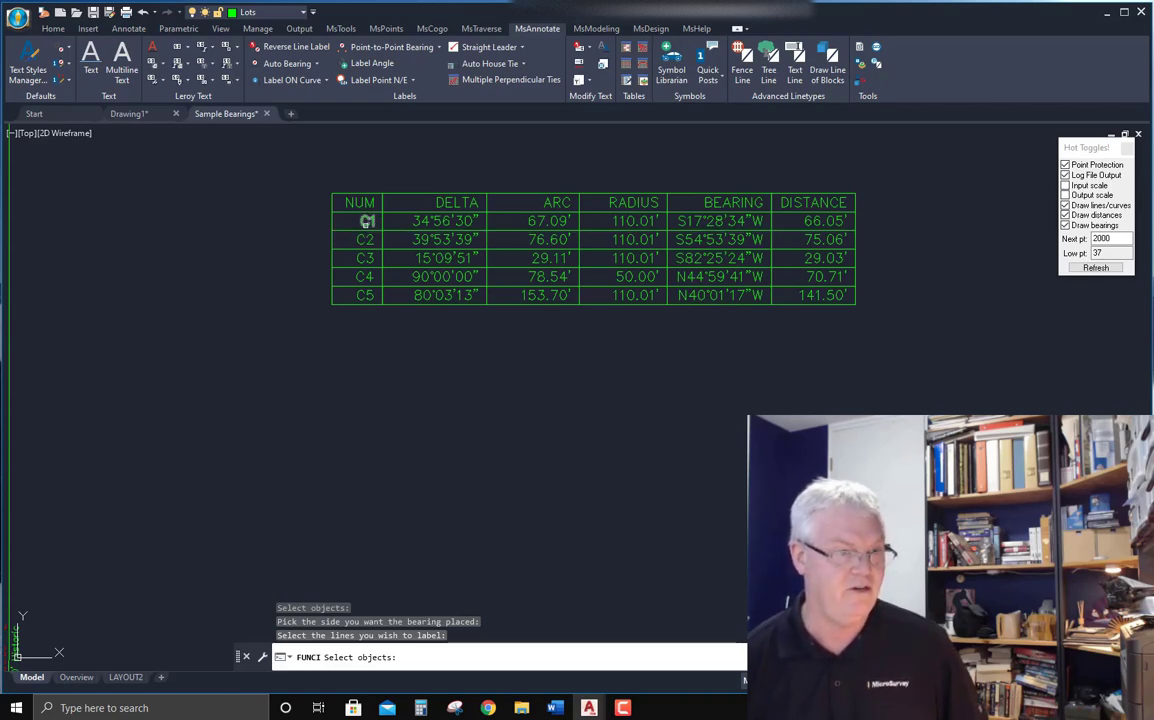
scroll(423, 300, "down", 6)
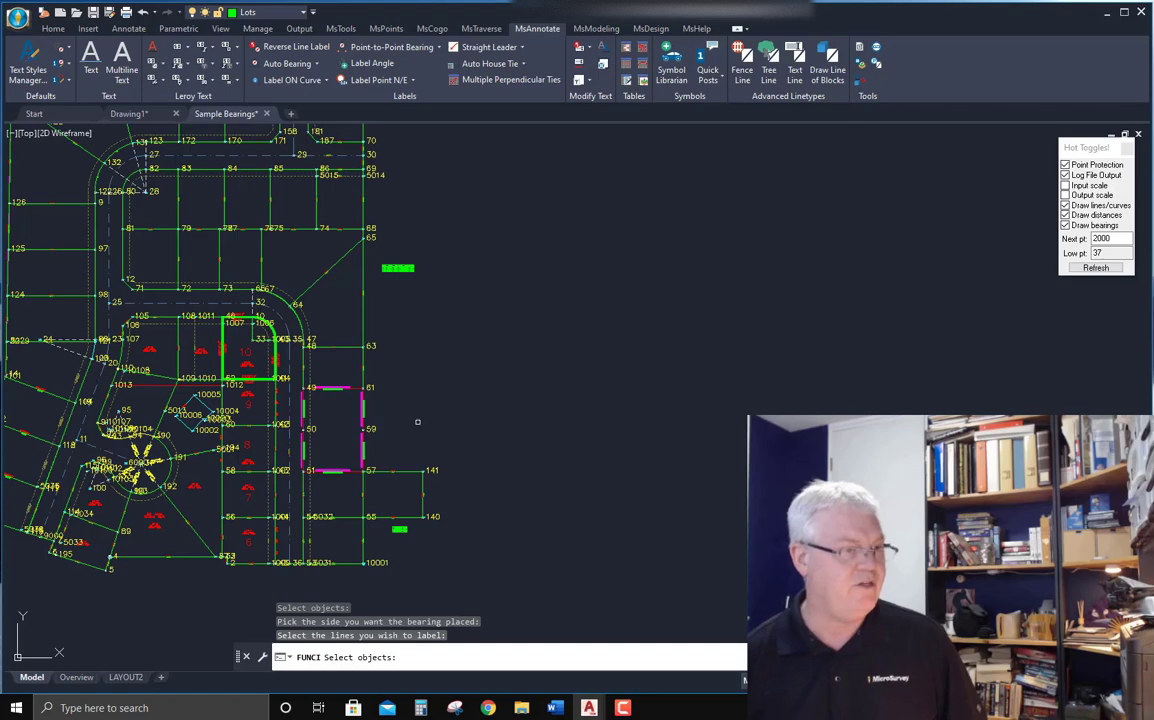
scroll(502, 340, "up", 2)
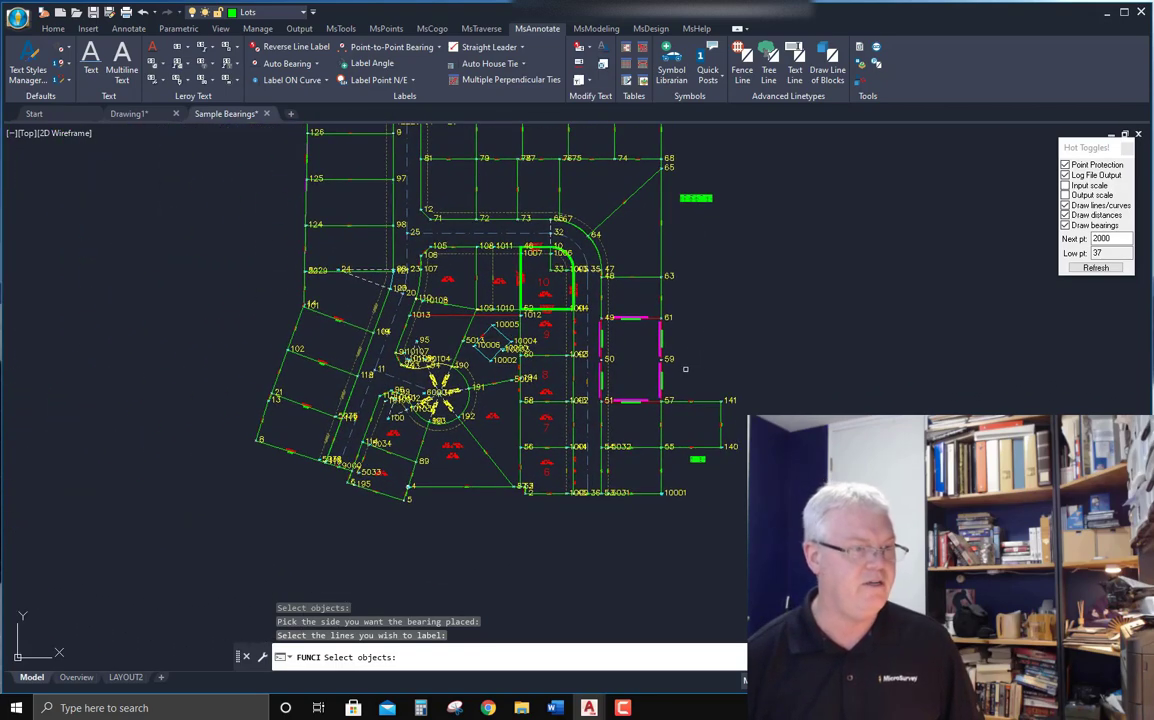
scroll(672, 370, "up", 3)
scroll(720, 370, "down", 2)
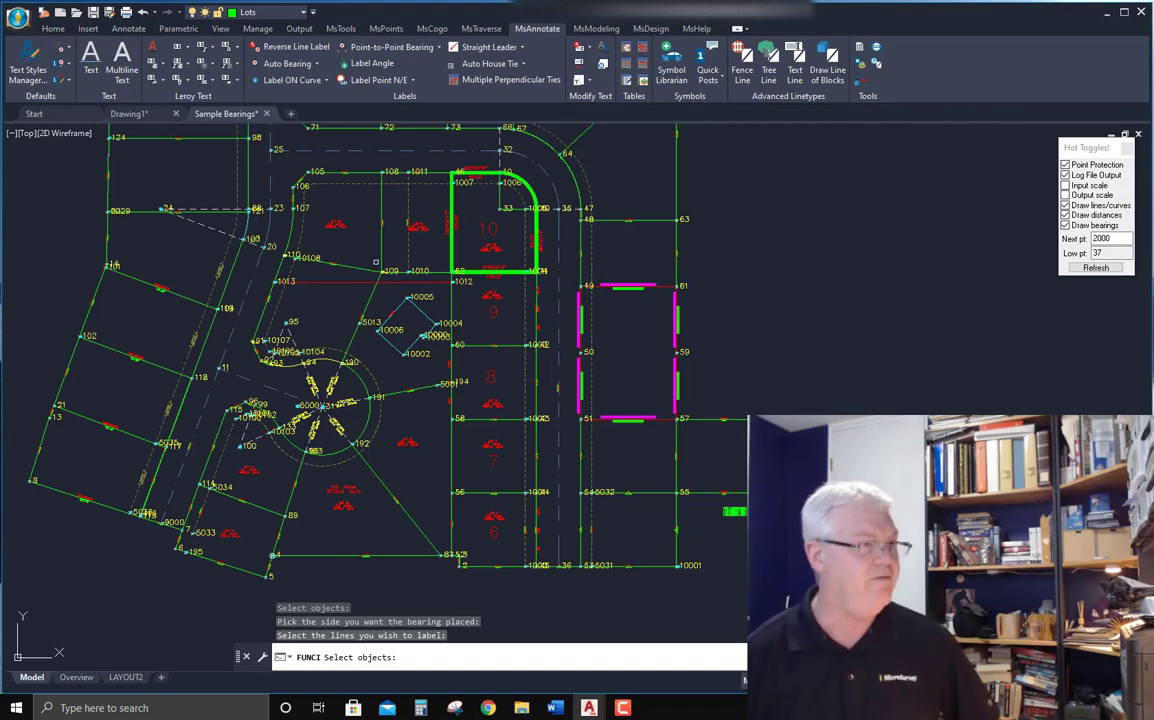
Open the bearing labeling defaults and examine the bearing and distance label style settings.
left_click(68, 52)
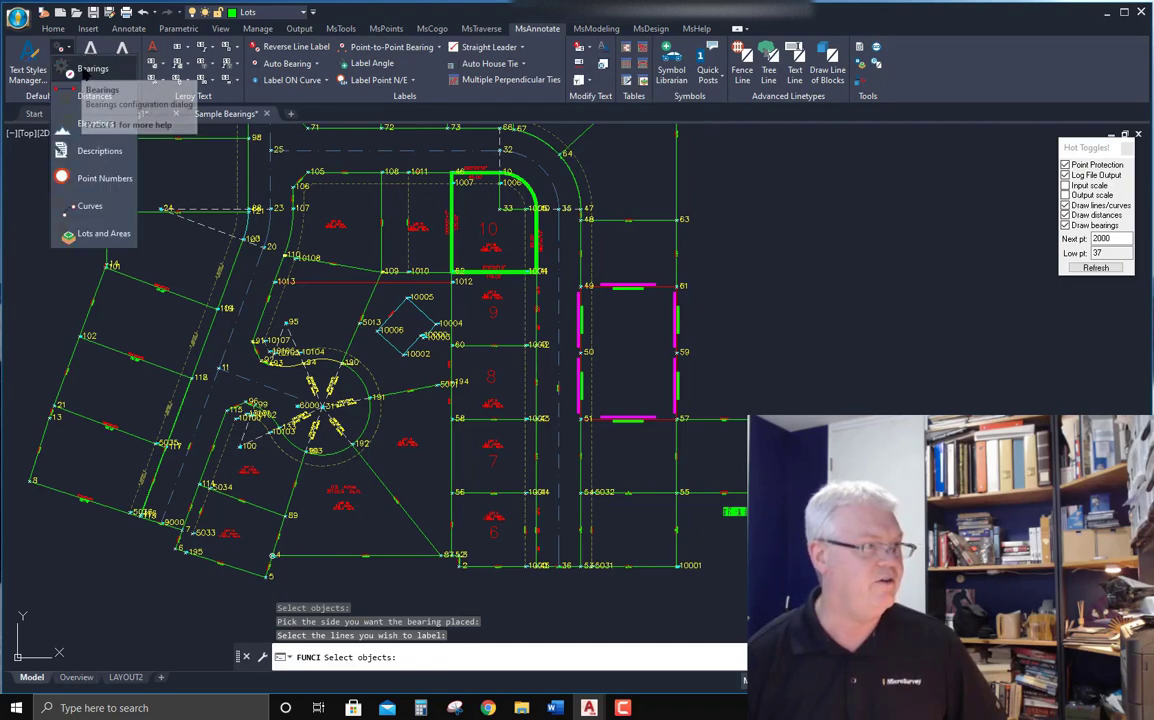
left_click(84, 70)
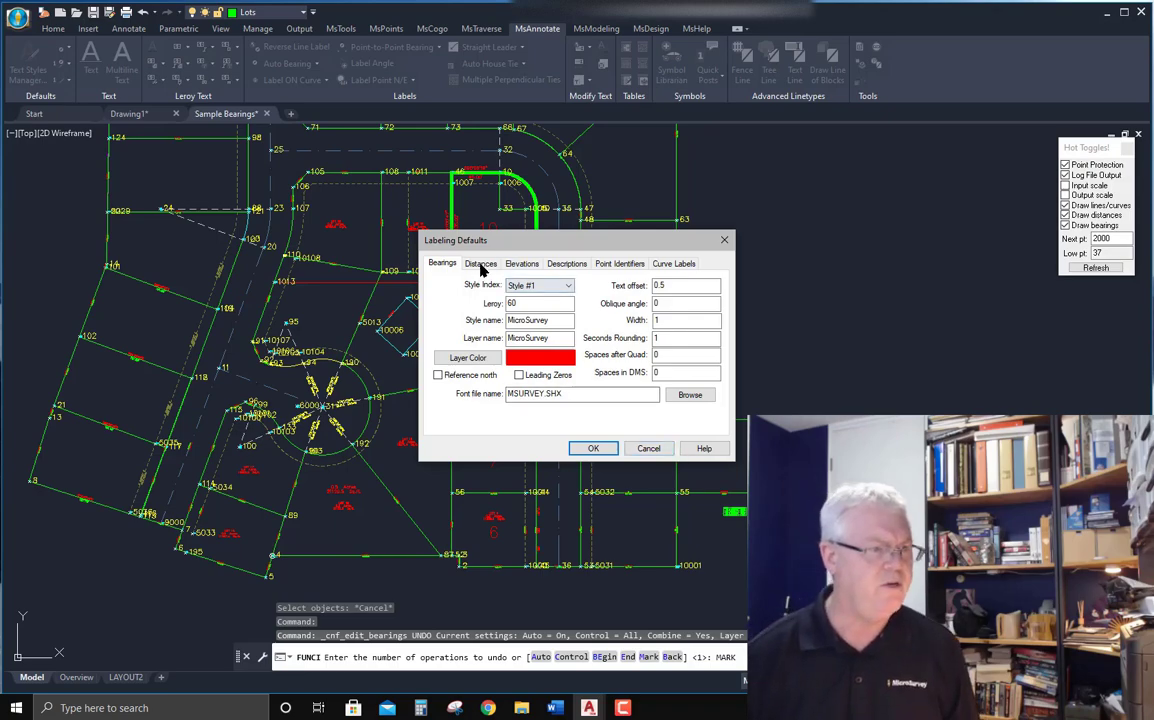
left_click(480, 264)
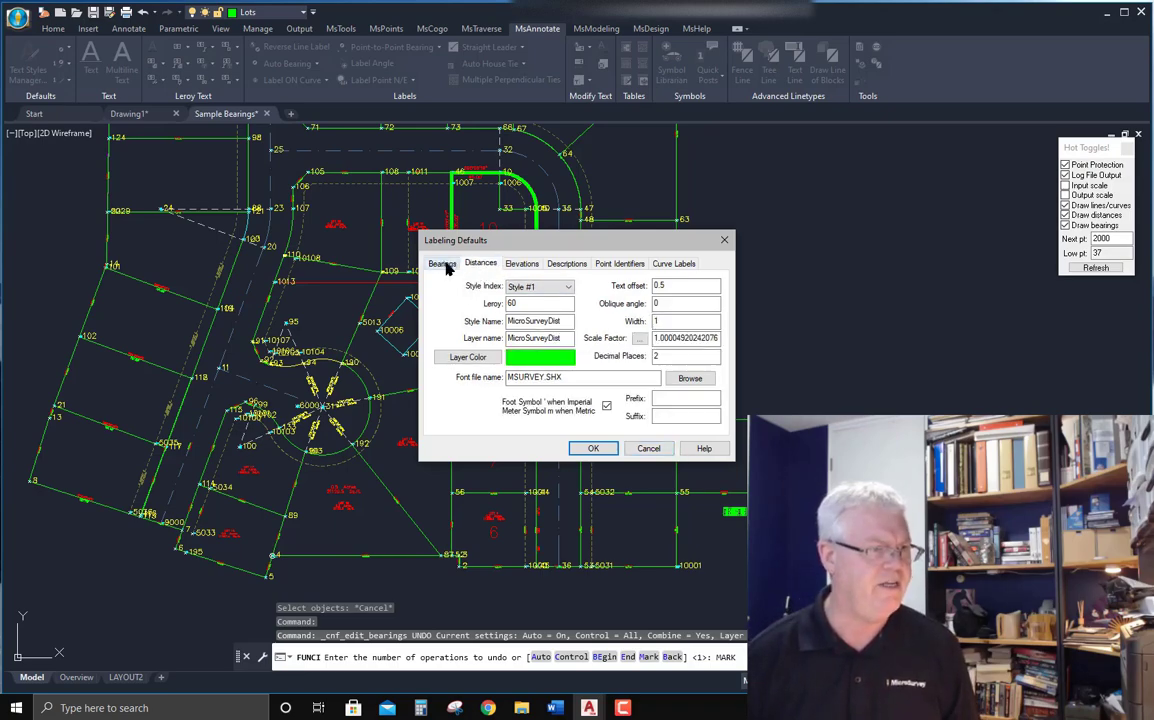
left_click(443, 264)
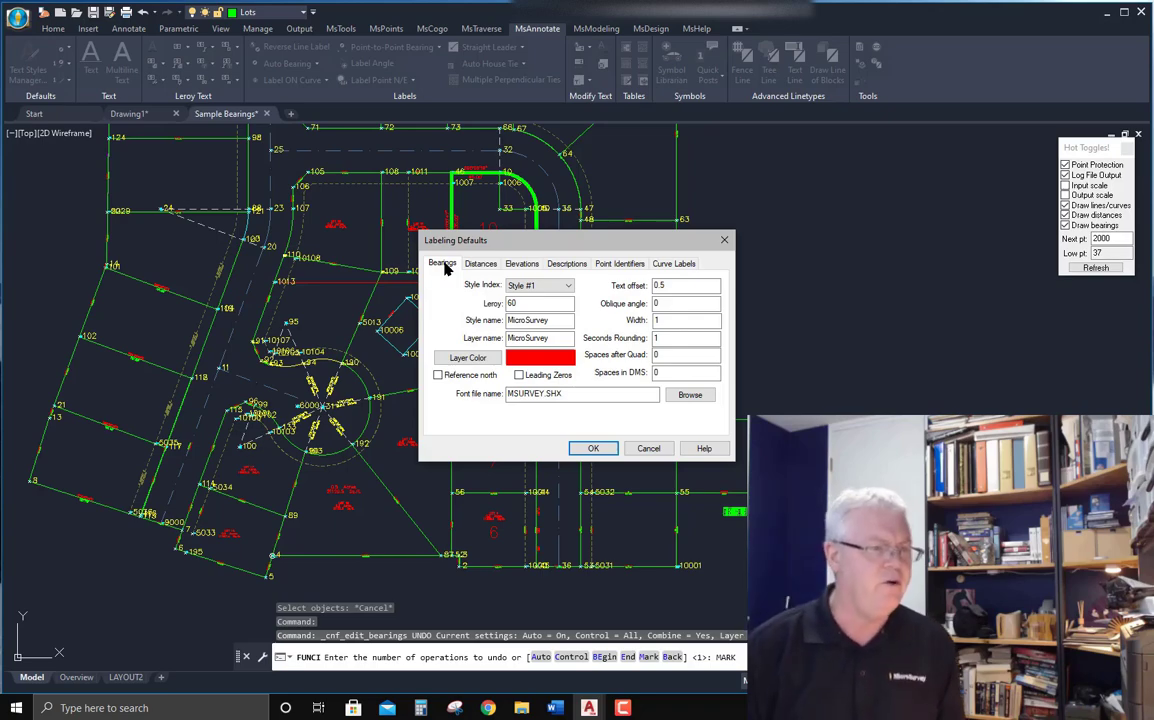
double_click(557, 321)
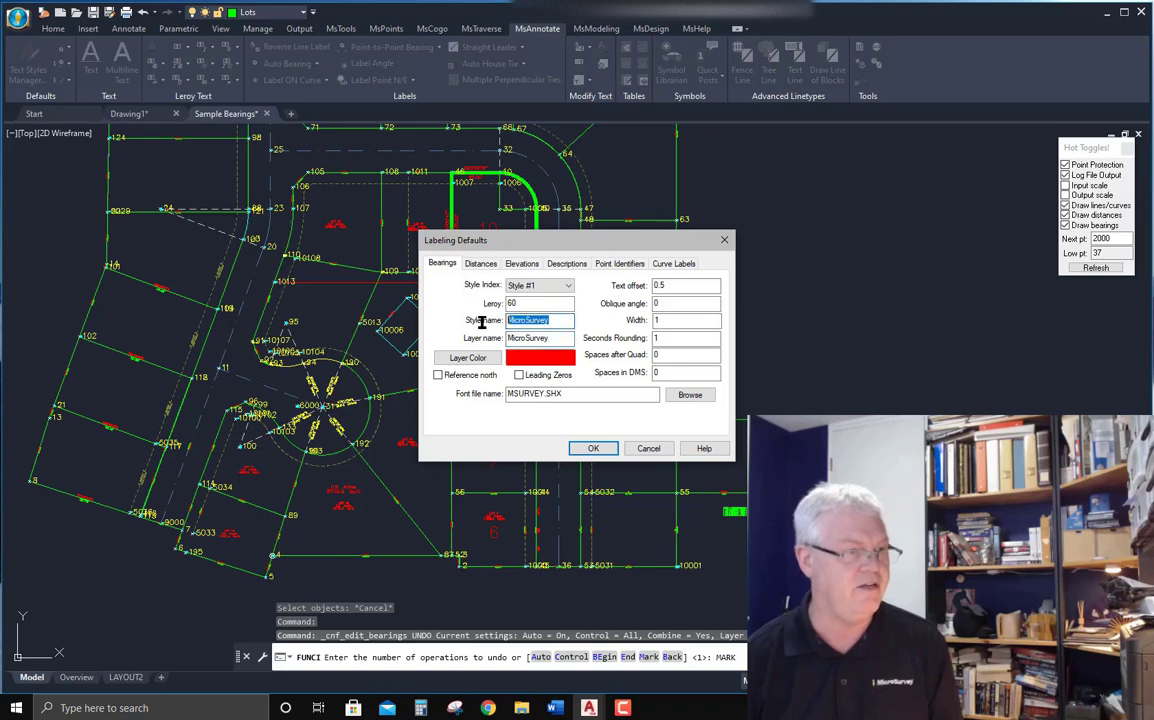
double_click(554, 339)
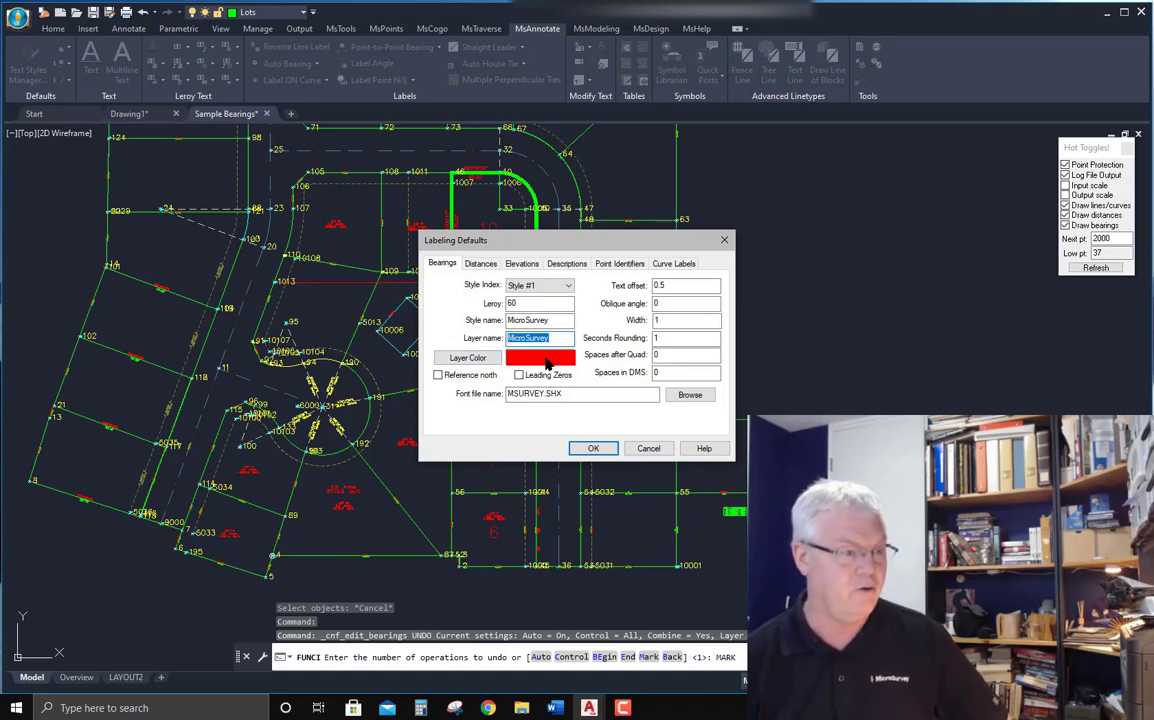
left_click_drag(580, 396, 490, 396)
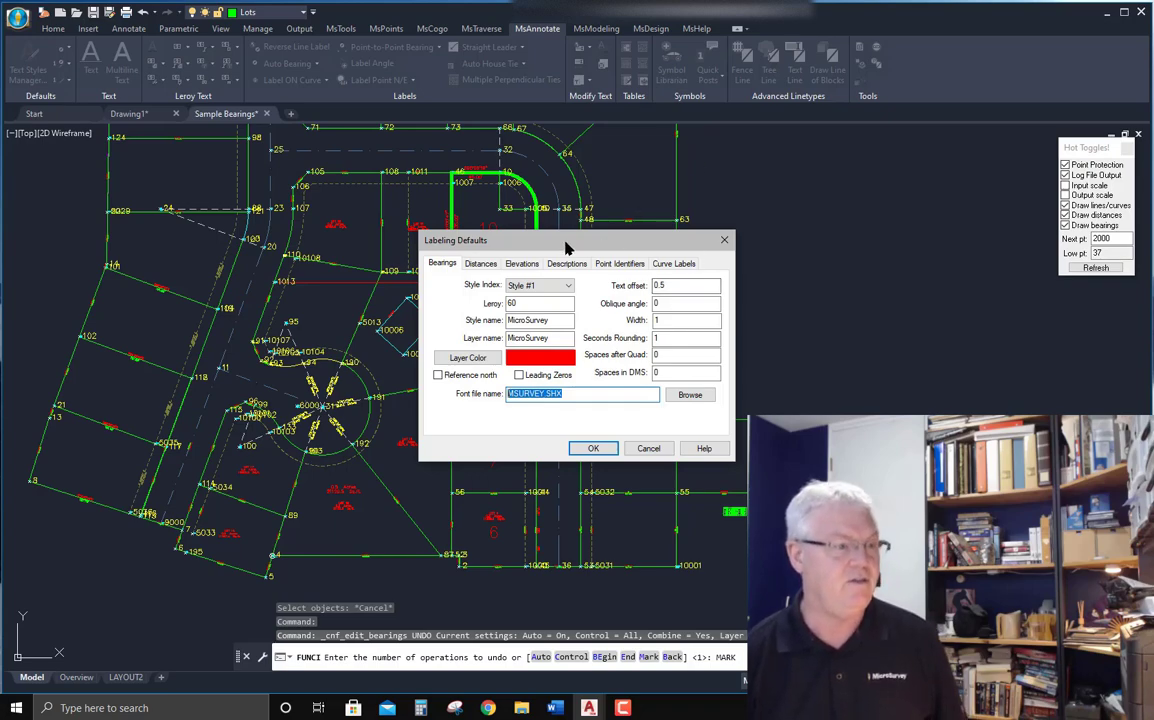
left_click(481, 264)
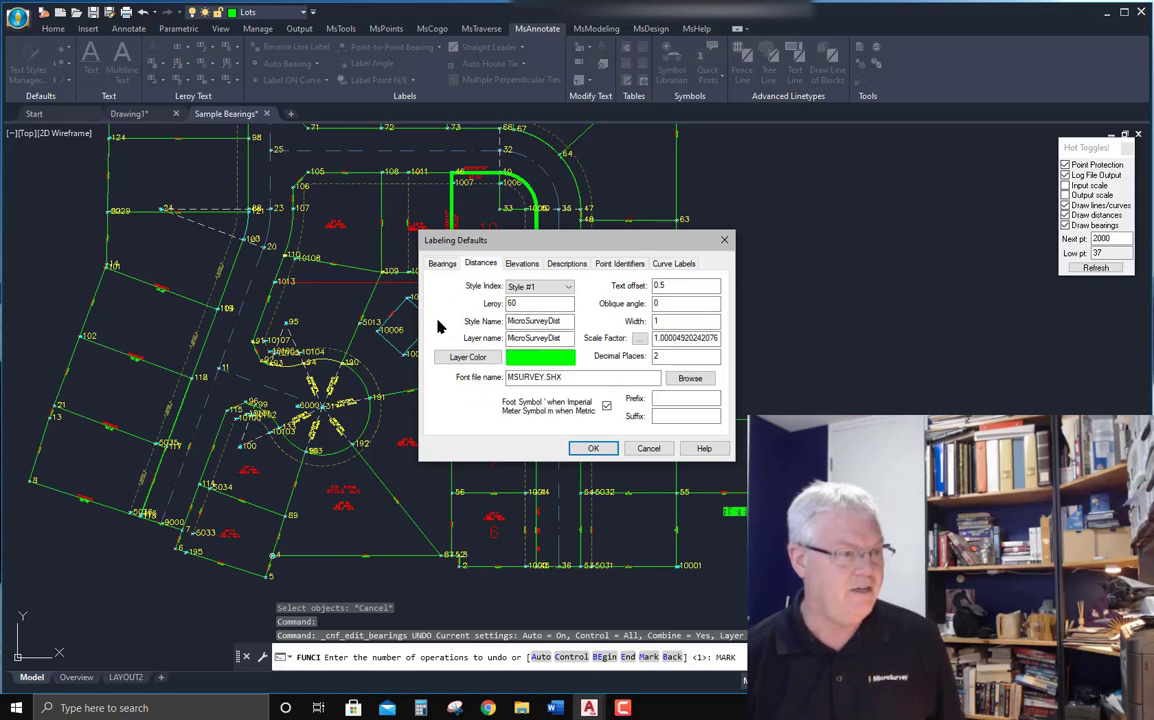
left_click(713, 338)
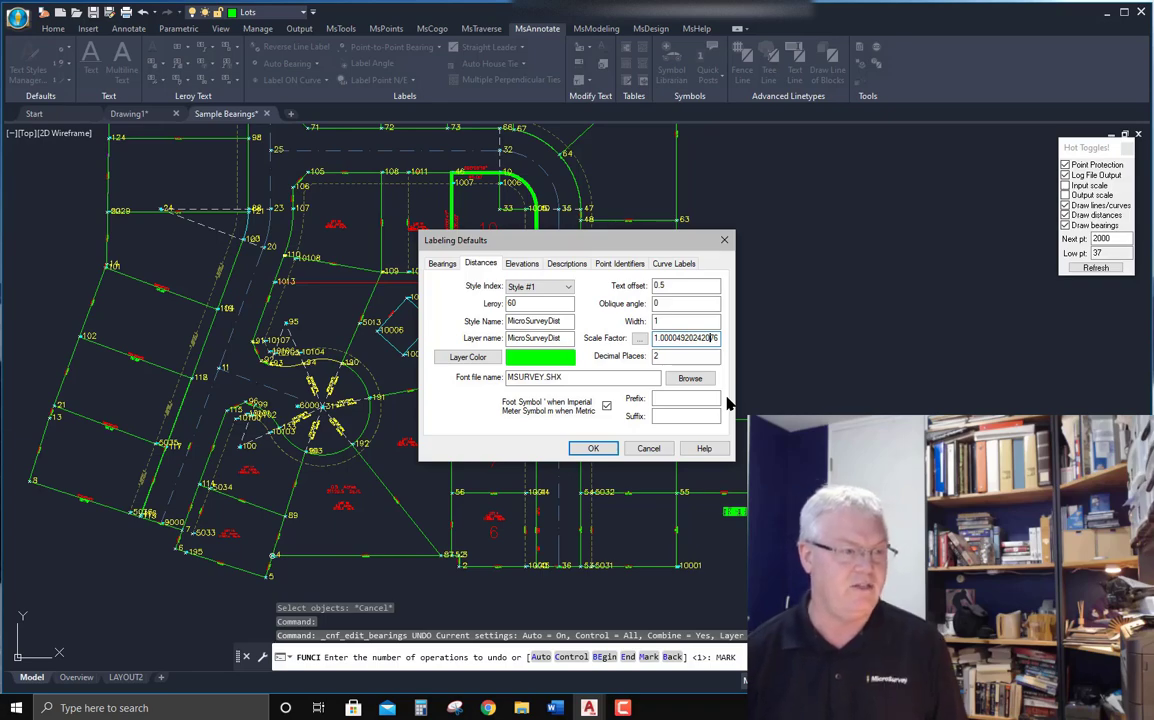
Switch the bearing label style index to Style #2 and back to Style #1.
left_click(446, 266)
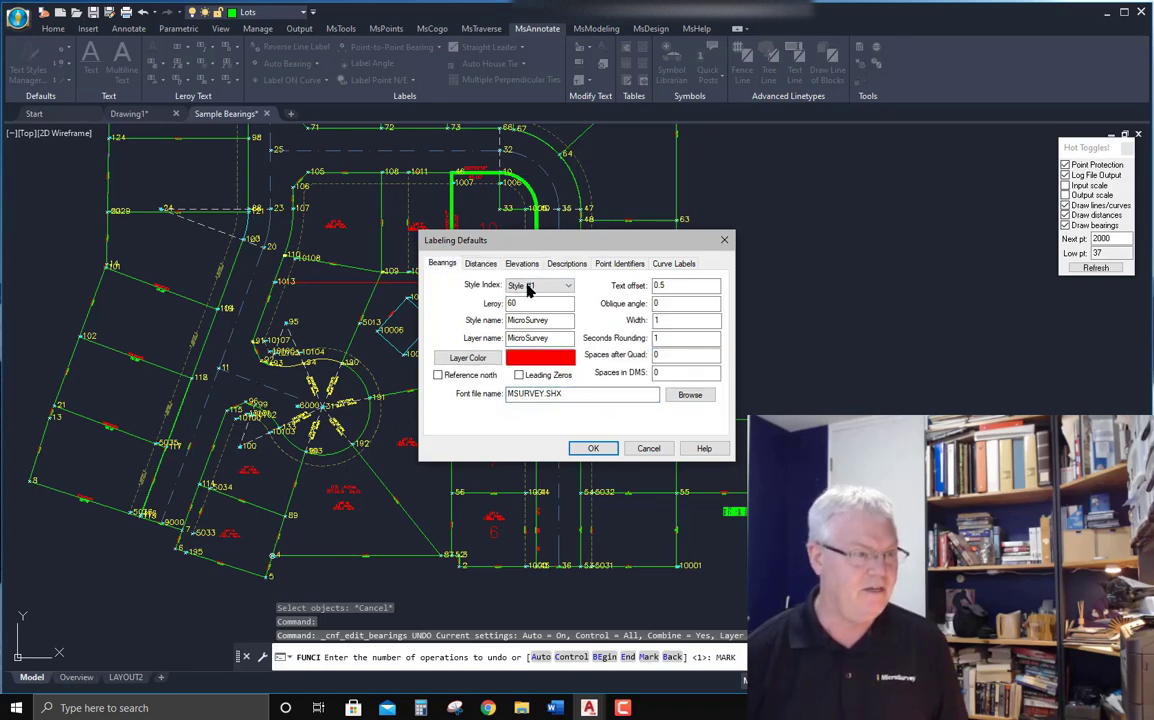
left_click(550, 288)
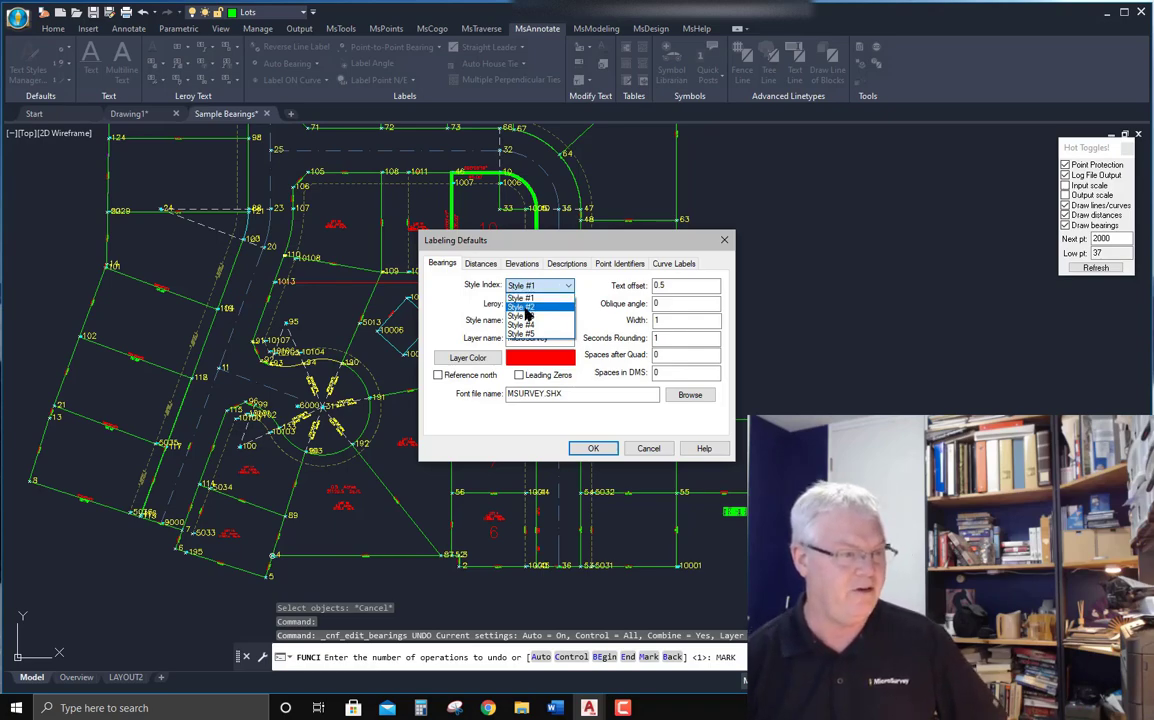
left_click(525, 310)
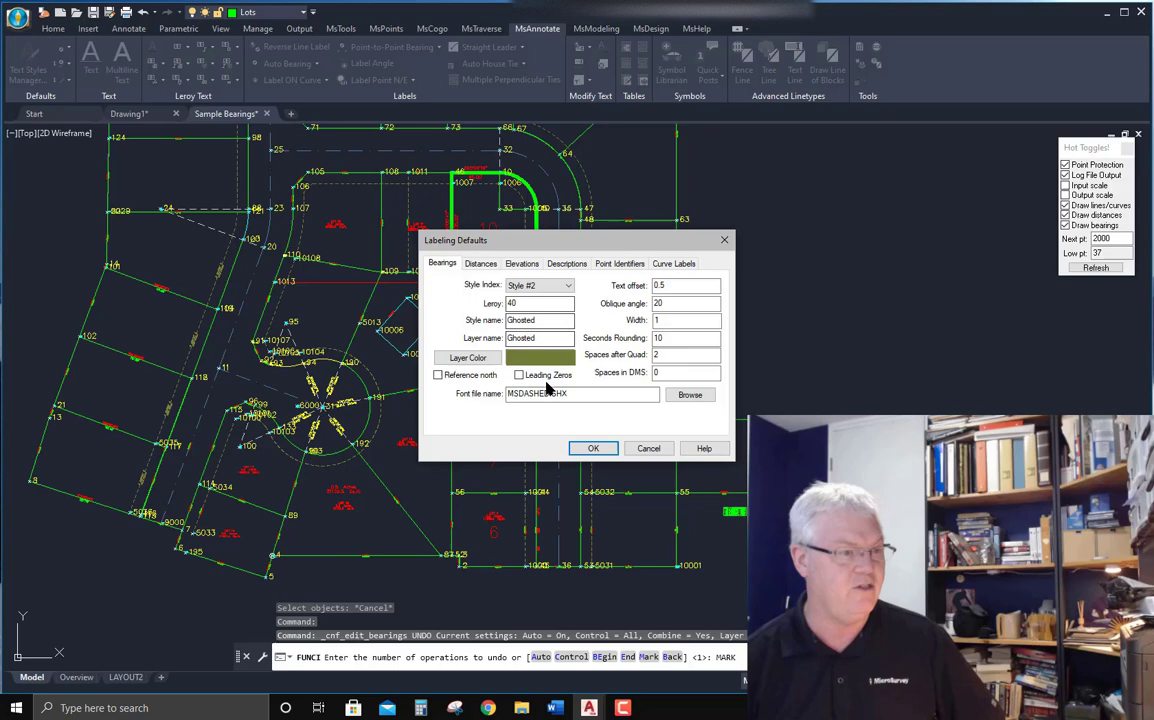
left_click(560, 286)
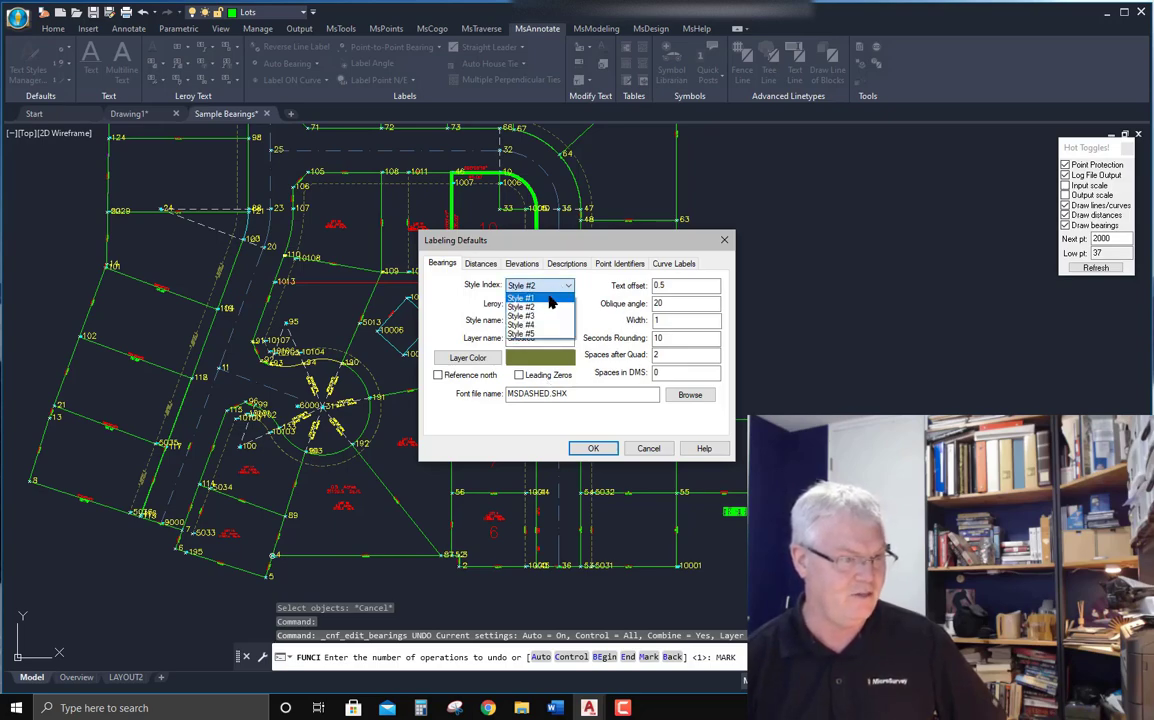
left_click(549, 299)
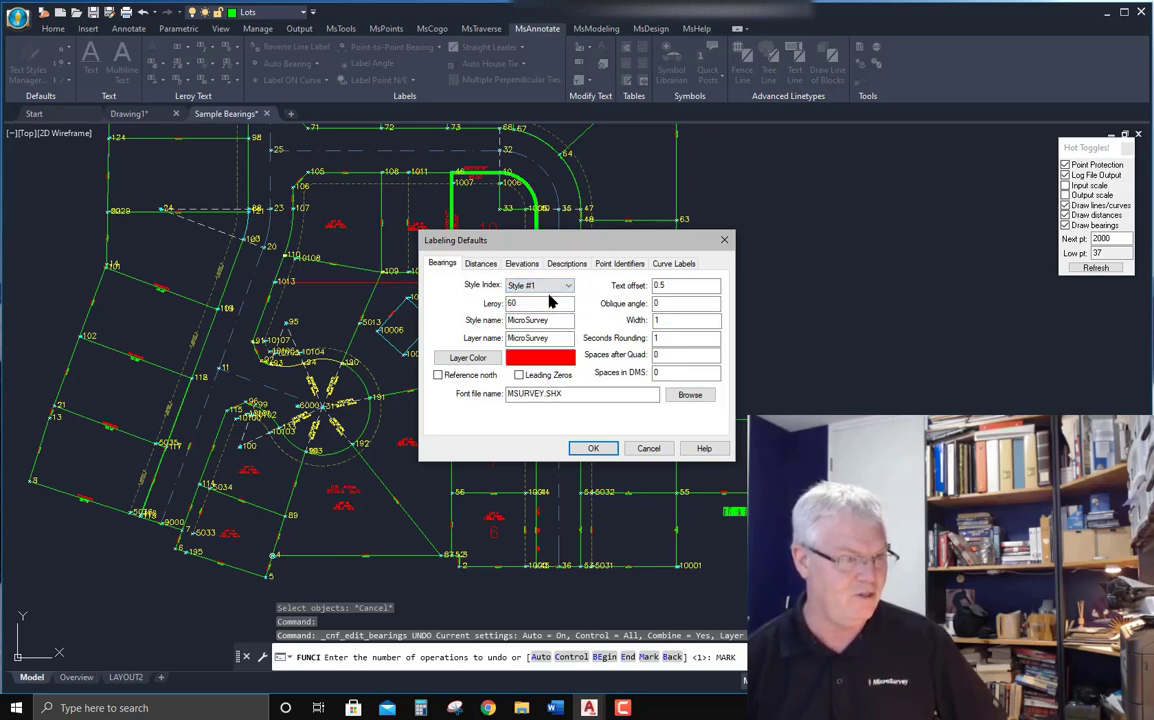
Confirm the labeling defaults and review the distance scale factors for each label style.
left_click(593, 449)
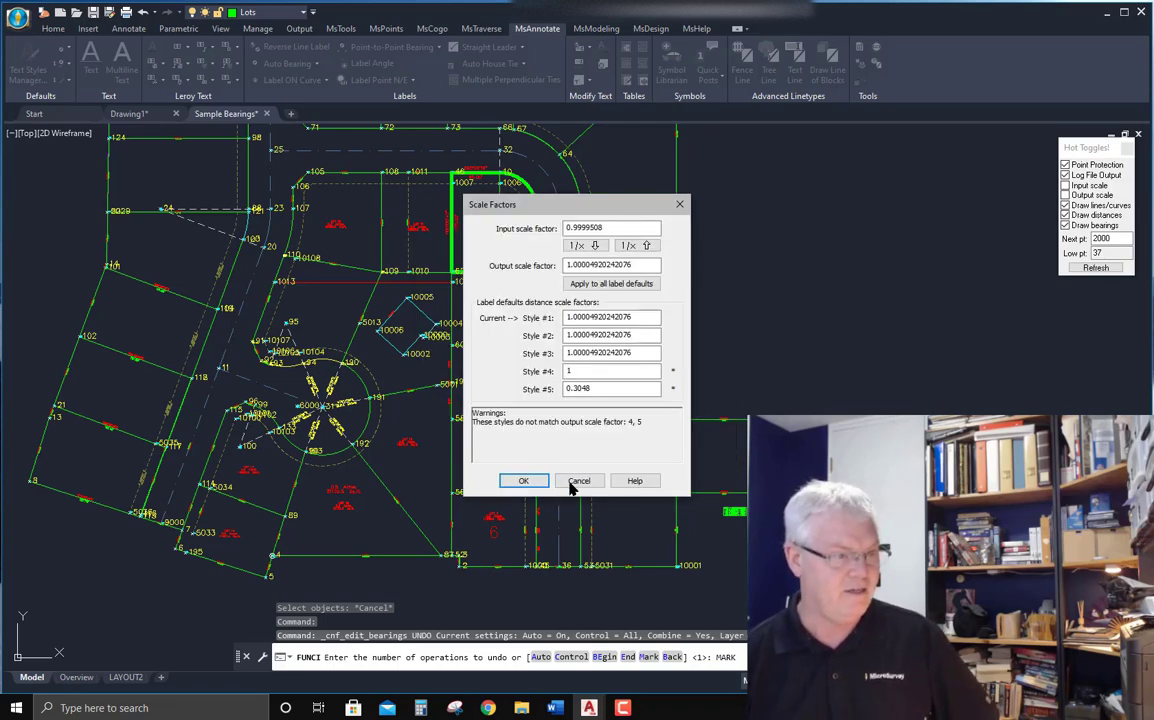
left_click(641, 317)
left_click(641, 336)
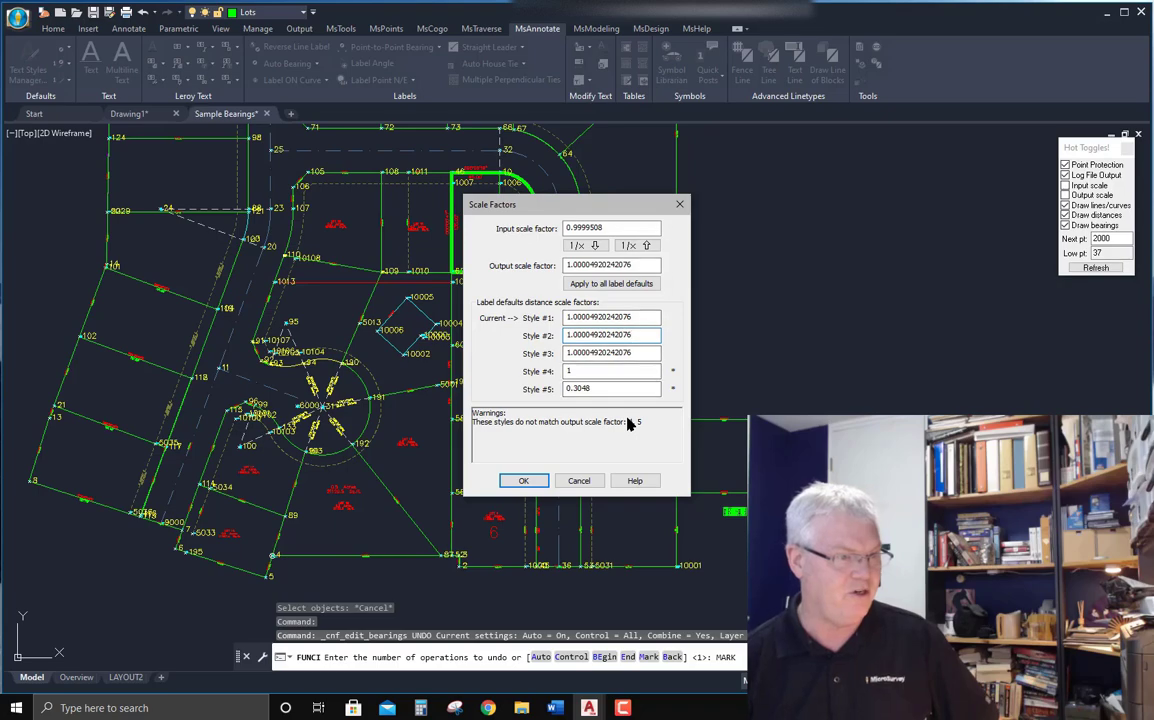
left_click(524, 480)
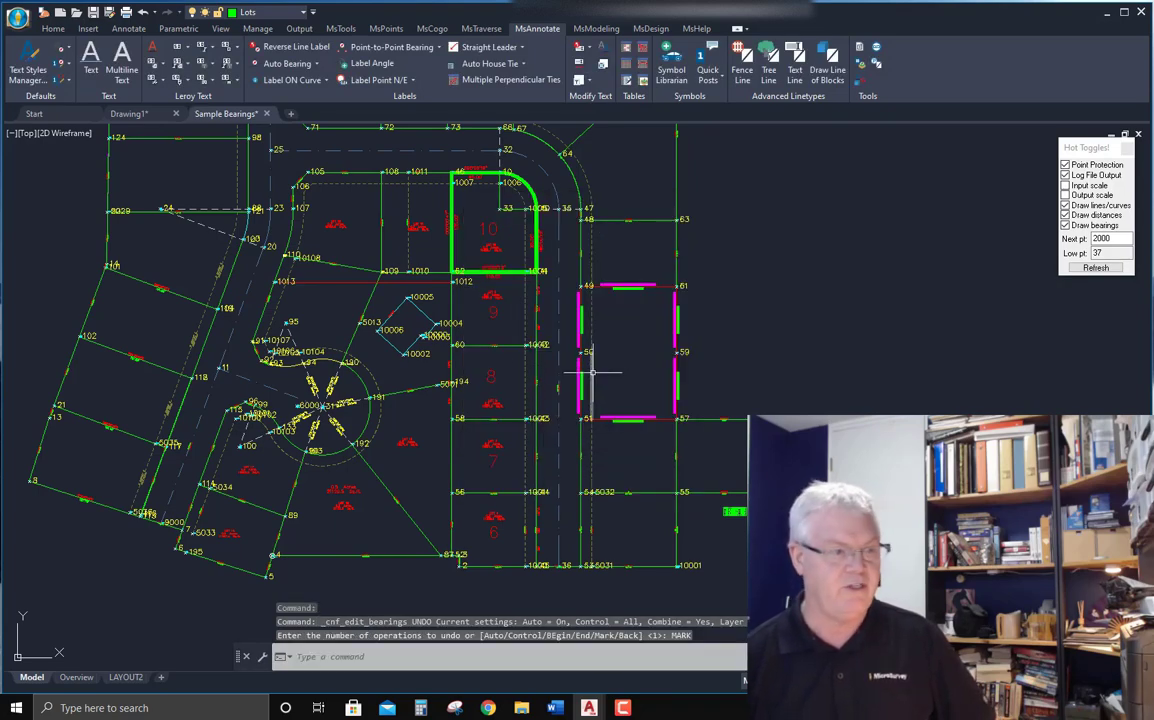
Inspect the bearing and distance labels on the lots, the cul-de-sac and the road lines across the drawing.
scroll(597, 374, "up", 2)
scroll(640, 360, "up", 4)
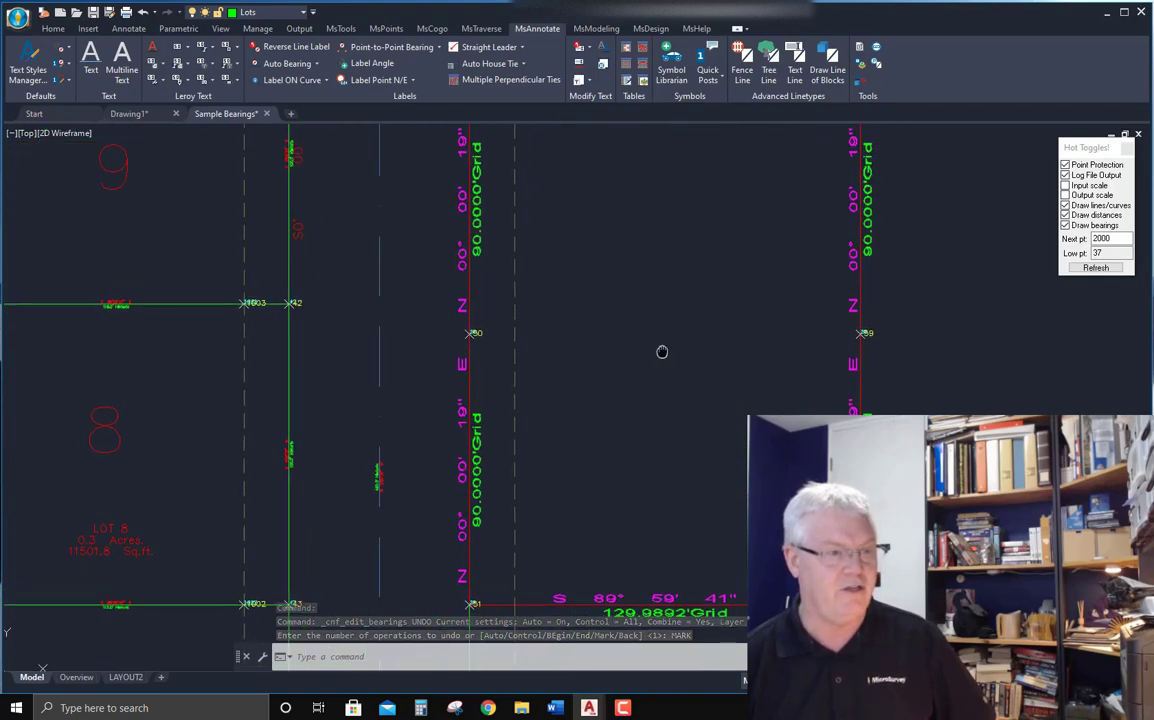
scroll(660, 320, "down", 2)
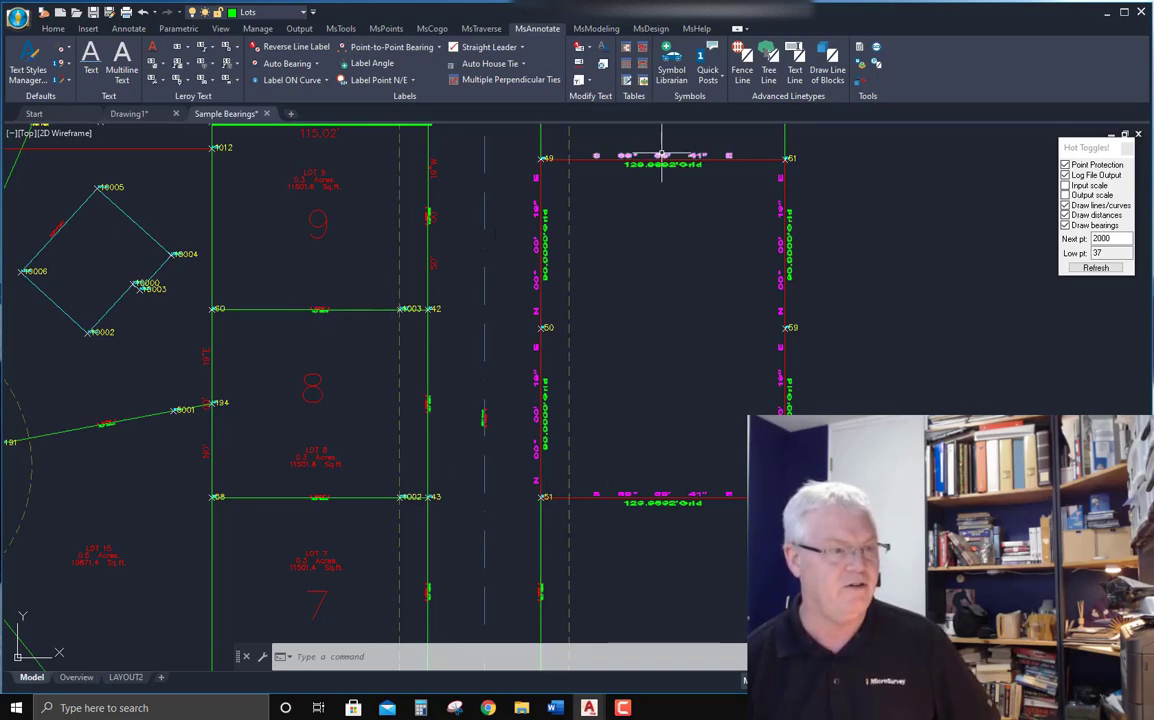
scroll(665, 160, "up", 4)
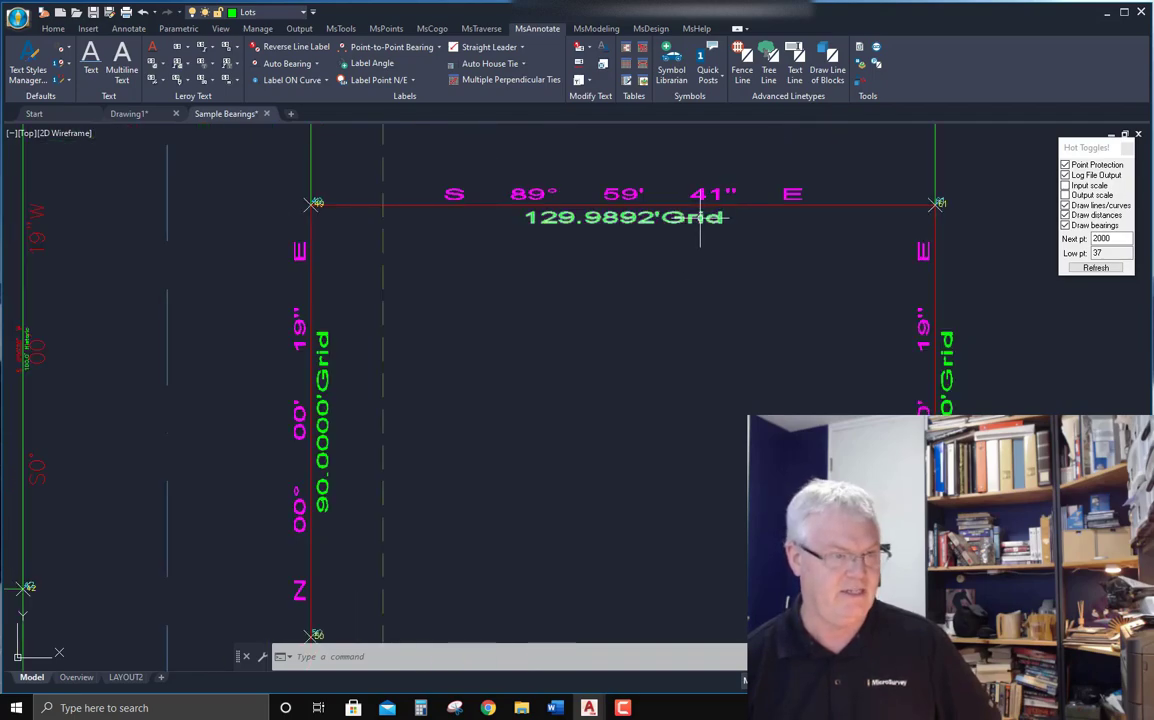
scroll(770, 195, "down", 8)
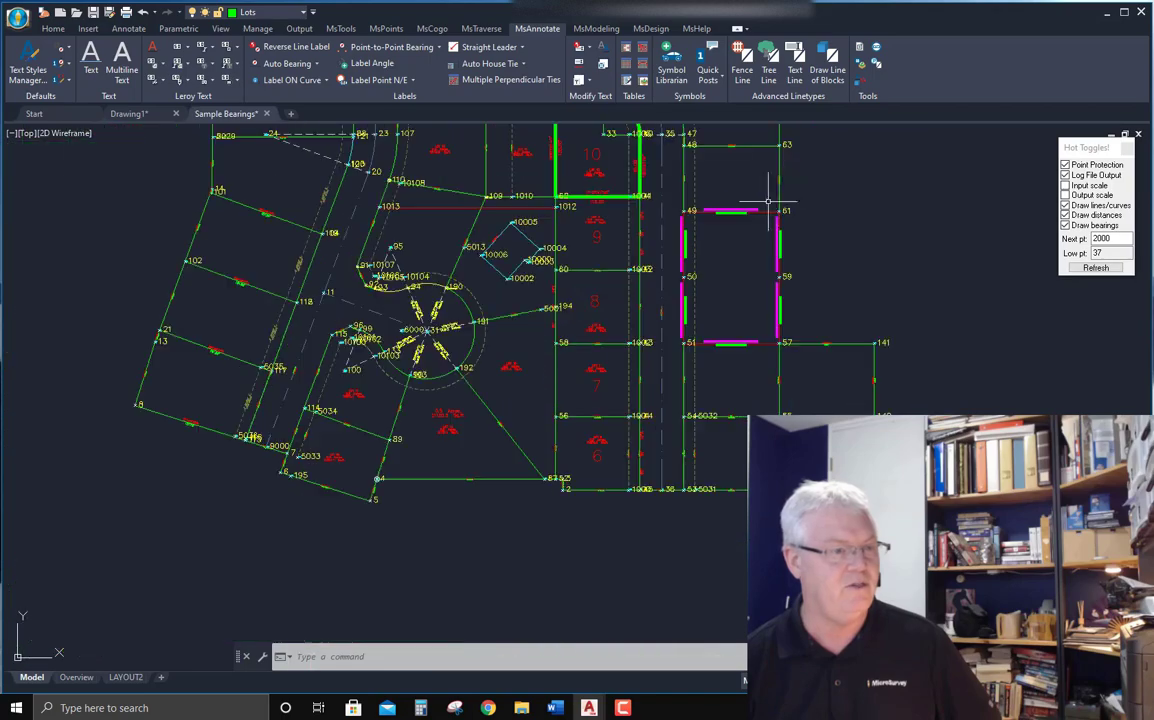
scroll(400, 316, "up", 3)
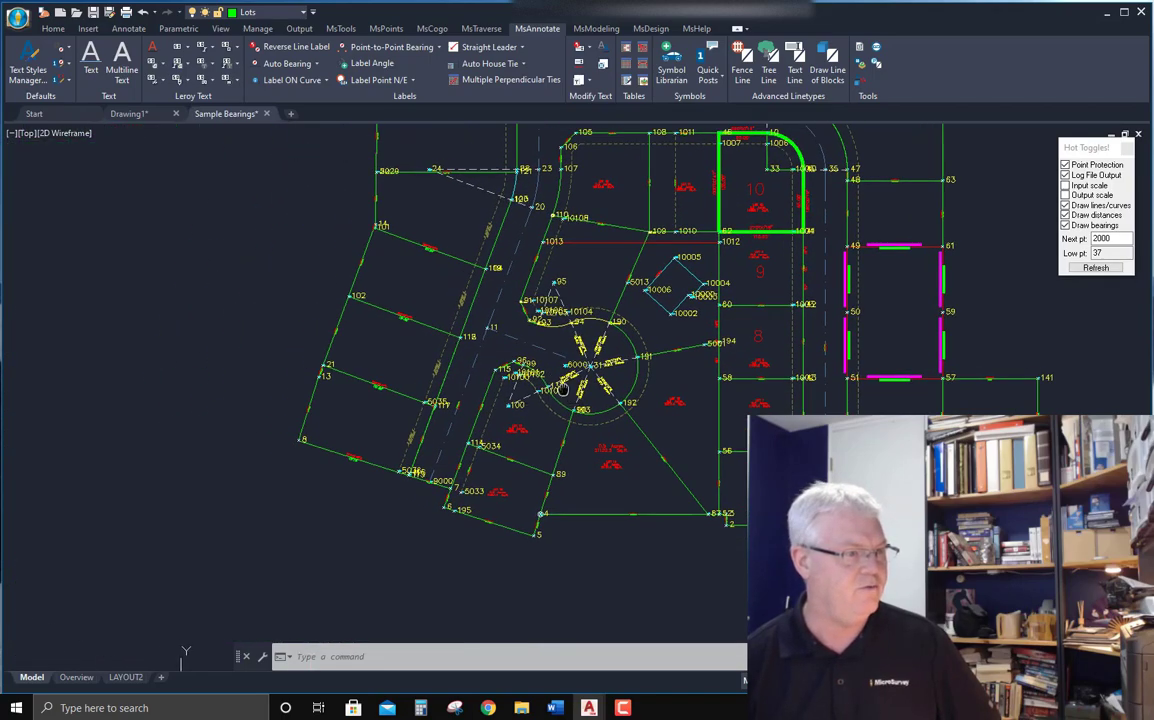
scroll(410, 443, "up", 3)
scroll(421, 443, "up", 4)
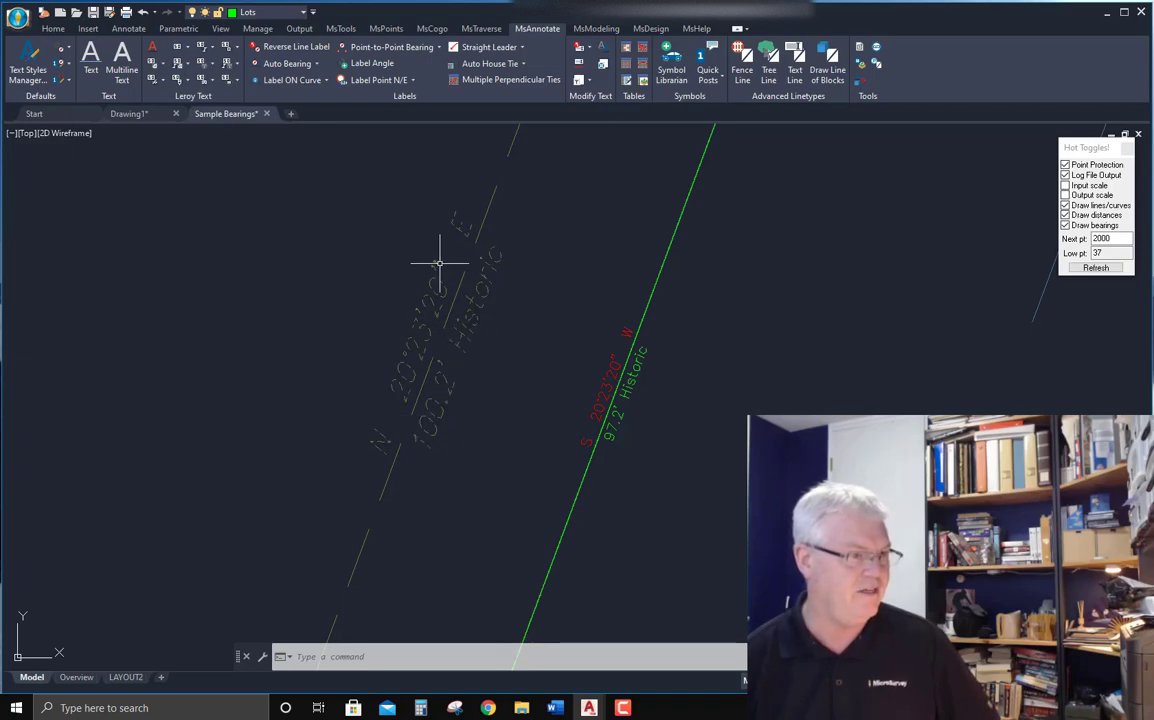
scroll(308, 384, "down", 6)
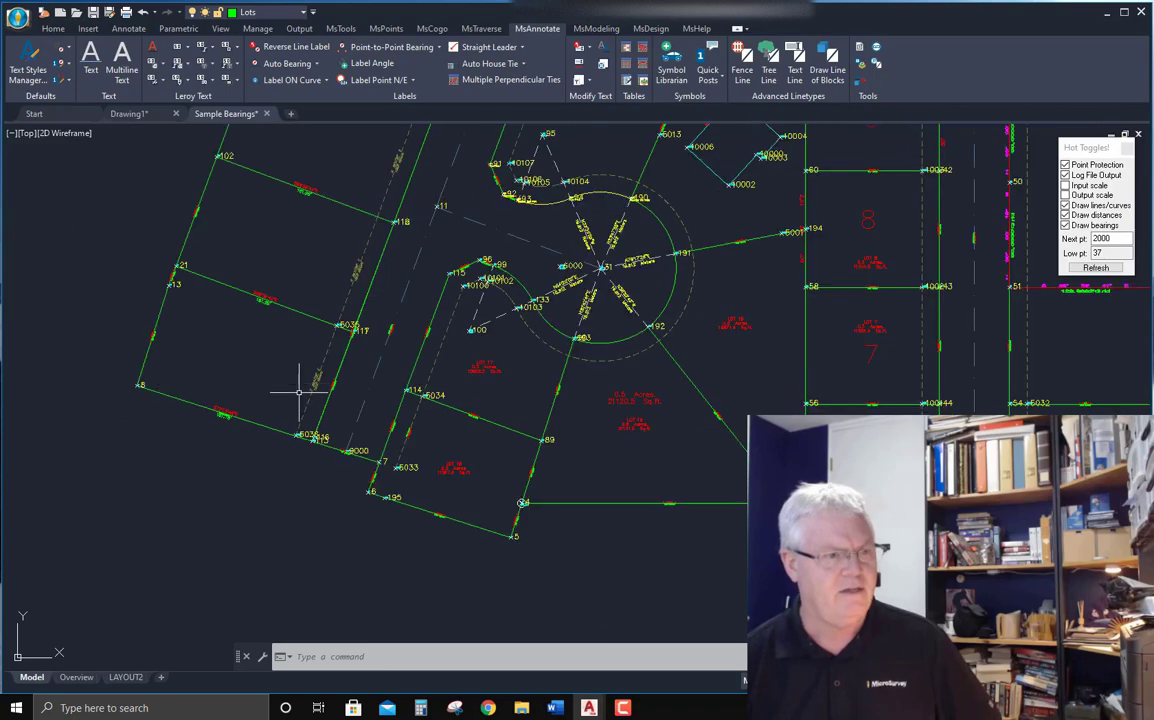
middle_click_drag(623, 272, 575, 417)
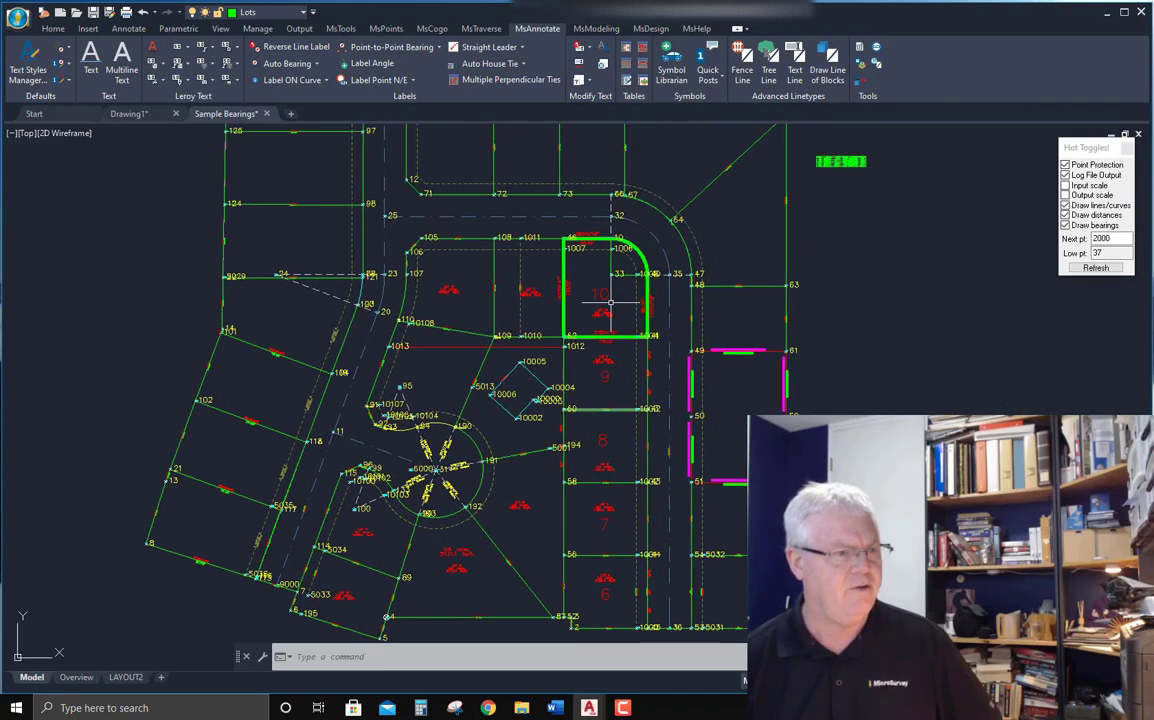
scroll(610, 304, "up", 7)
middle_click_drag(583, 317, 552, 405)
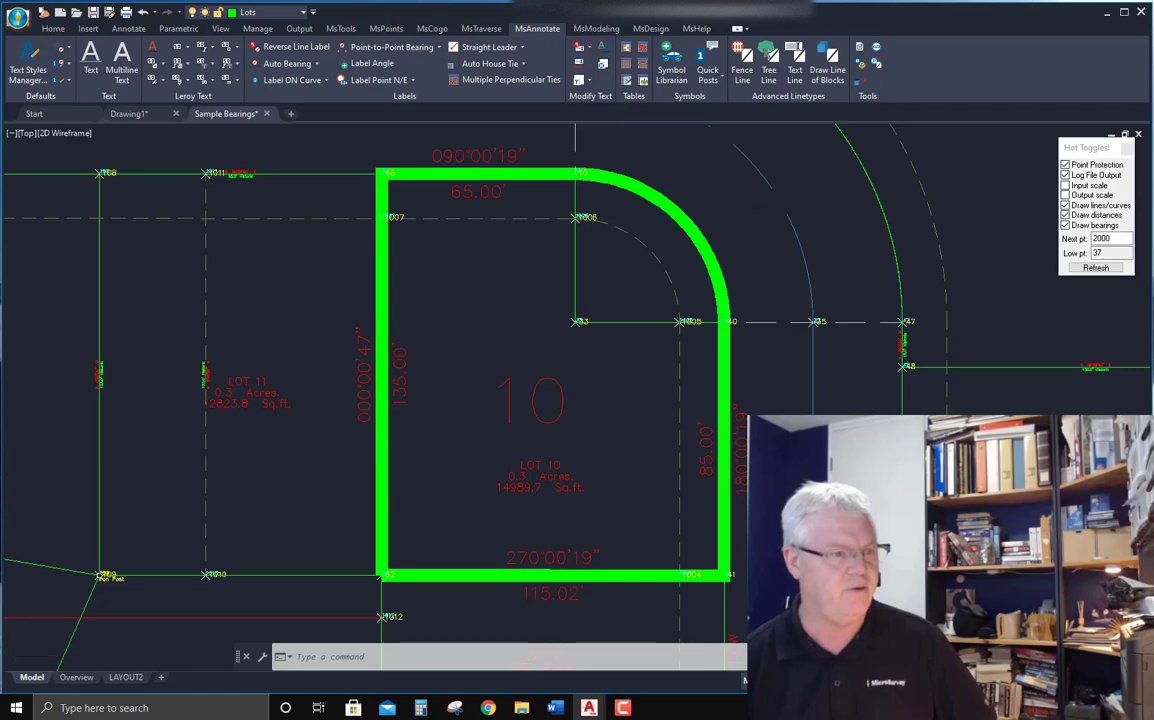
scroll(778, 203, "down", 5)
scroll(739, 335, "up", 8)
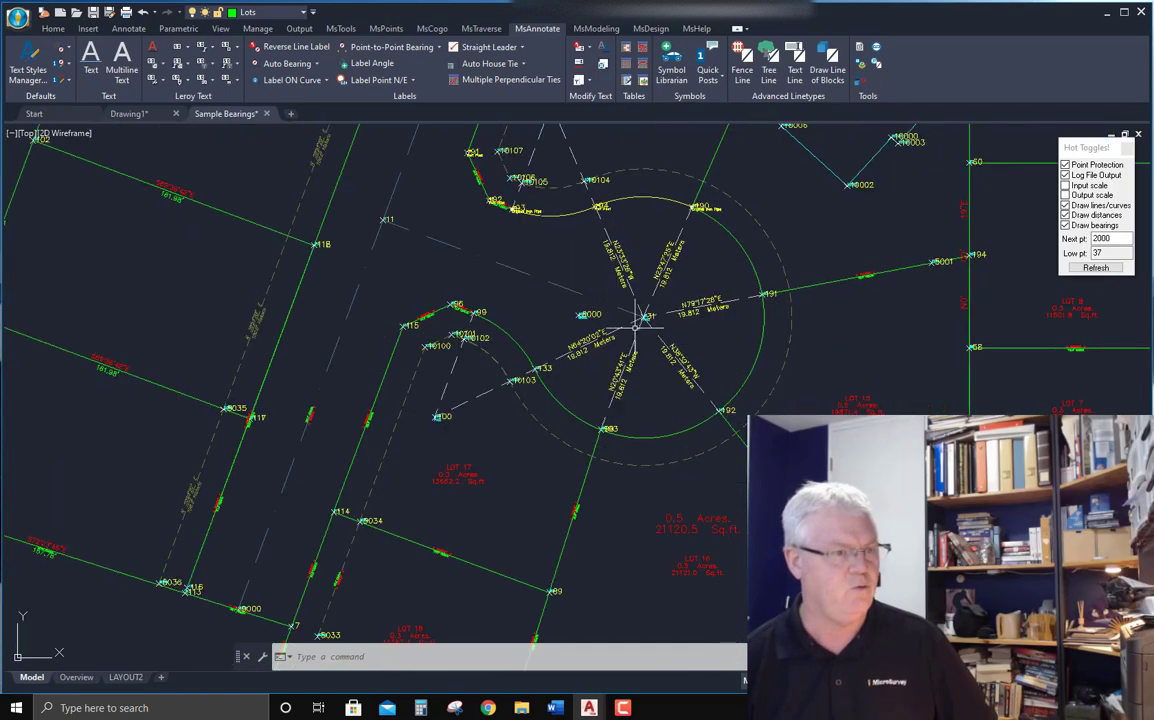
middle_click_drag(716, 232, 690, 278)
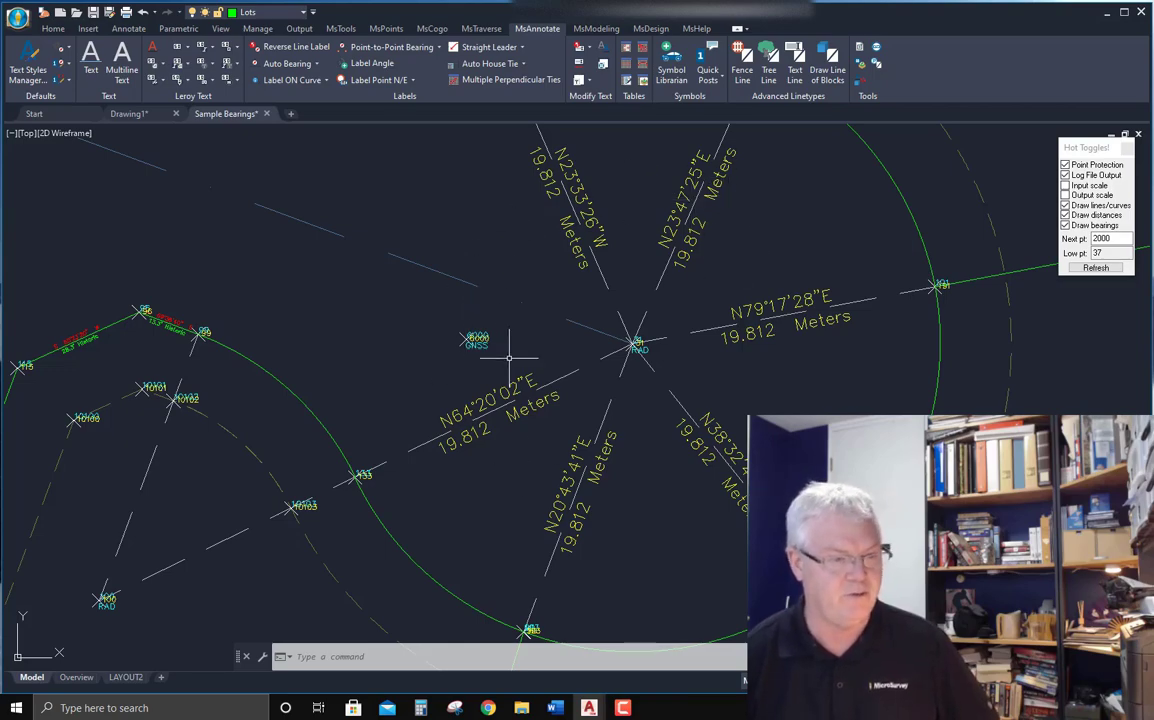
scroll(460, 332, "down", 4)
scroll(446, 338, "down", 5)
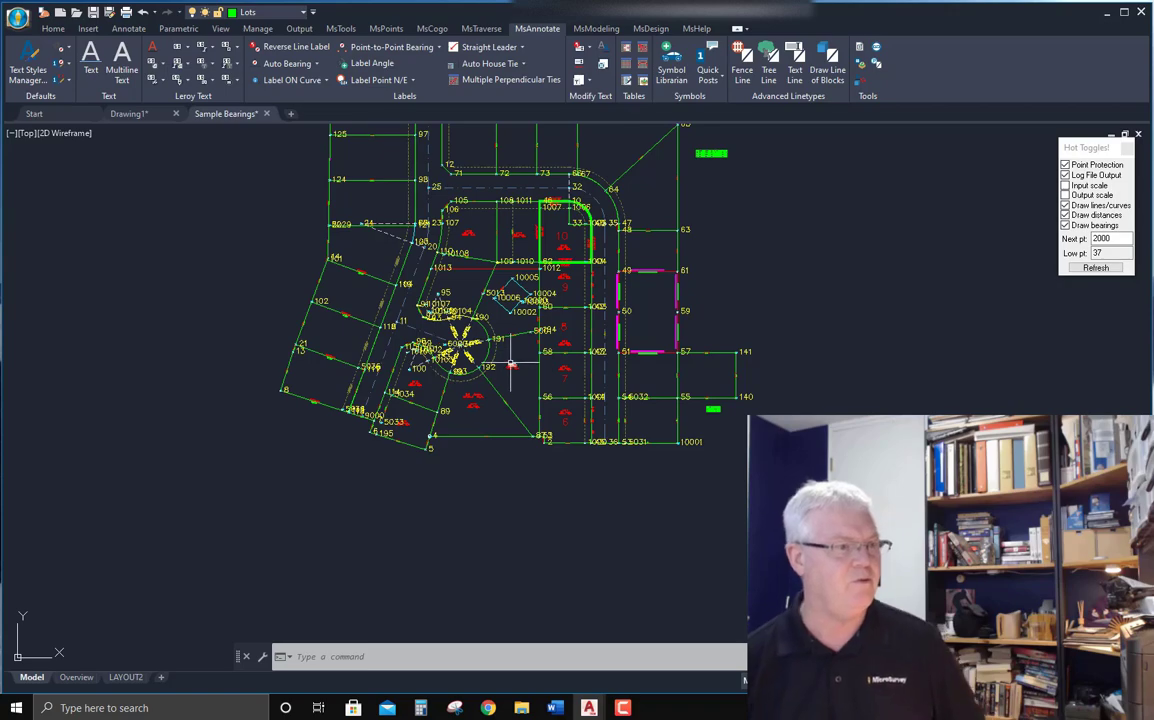
mouse_move(511, 364)
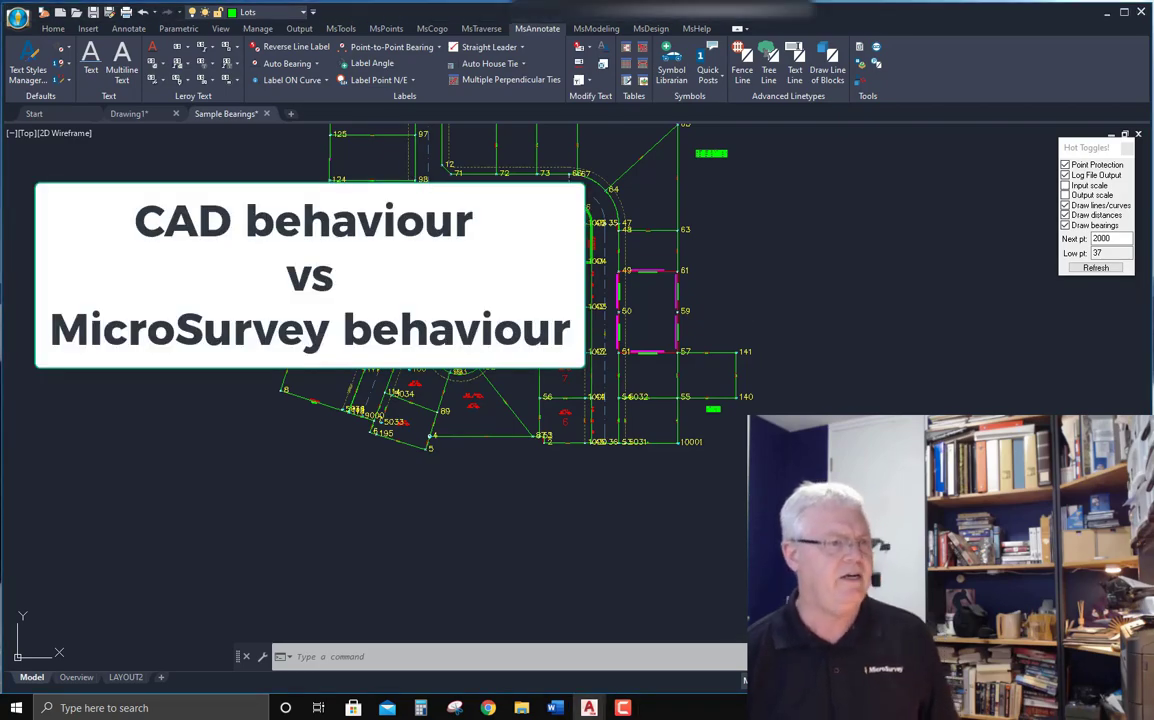
middle_click_drag(698, 268, 692, 347)
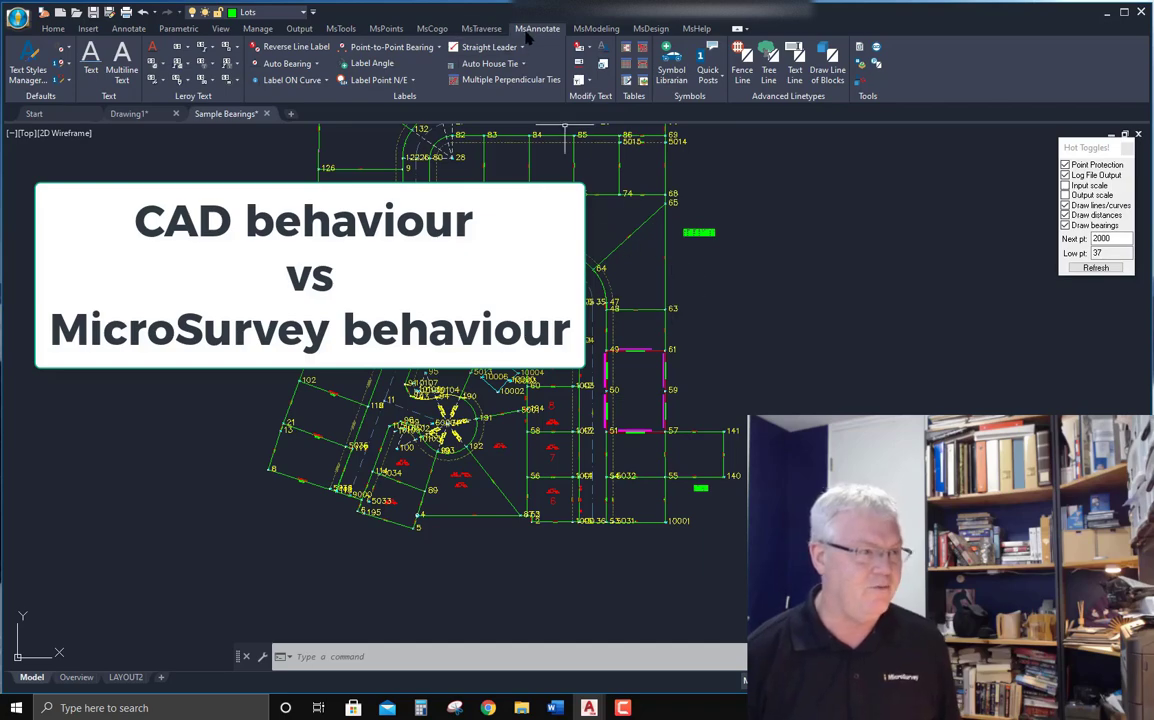
Toggle the independent point number display on and off in the drawing.
left_click(382, 29)
left_click(420, 68)
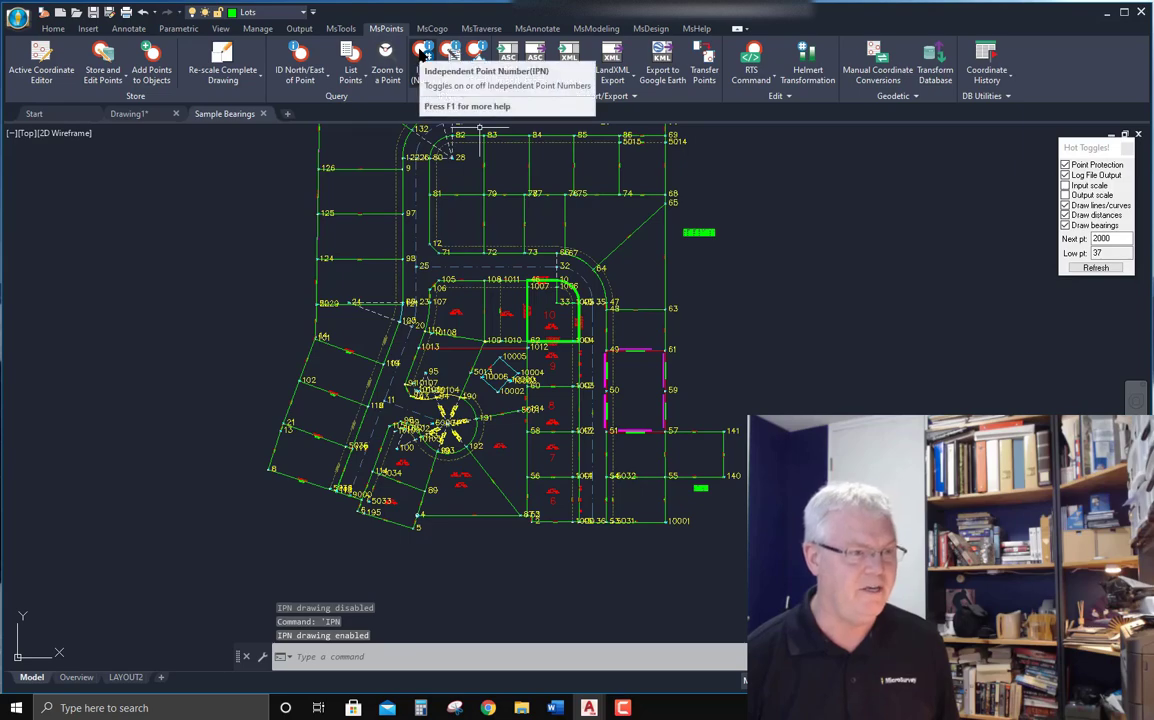
left_click(424, 53)
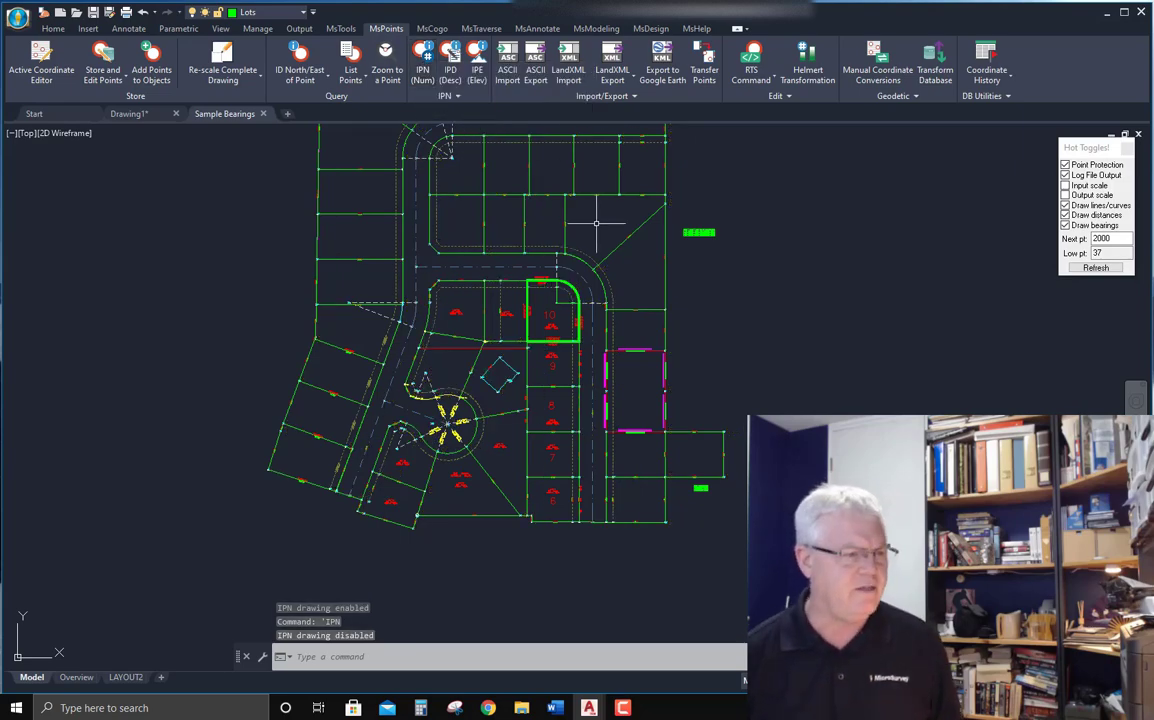
Select the lot 6 boundary line, lot number, lot label, cul-de-sac curve and easement to check their layers.
middle_click_drag(588, 369, 610, 326)
scroll(560, 388, "up", 6)
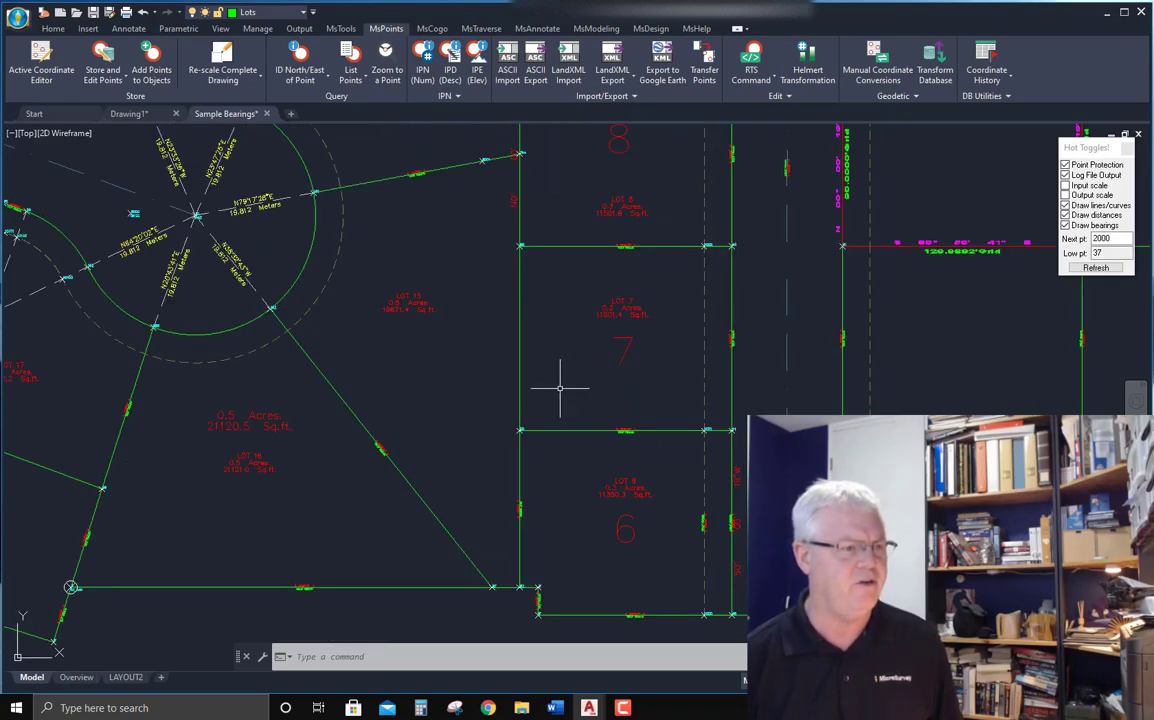
mouse_move(482, 379)
middle_mouse_down()
mouse_move(505, 380)
mouse_move(448, 262)
middle_mouse_up()
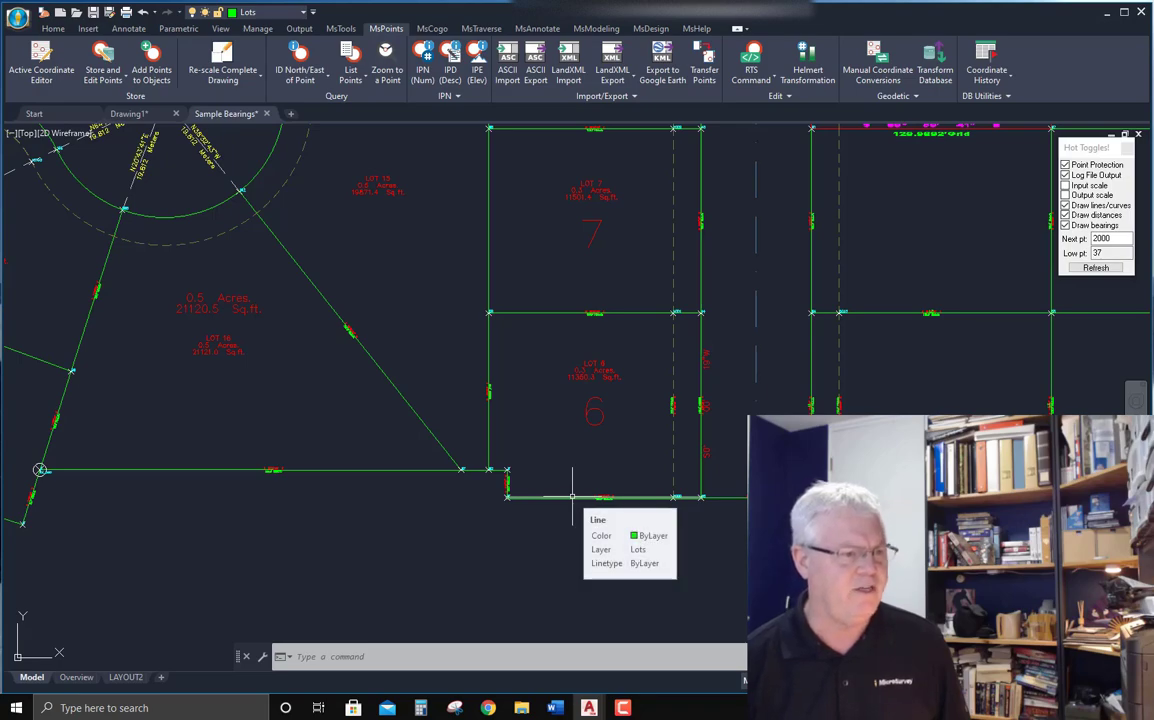
left_click(572, 495)
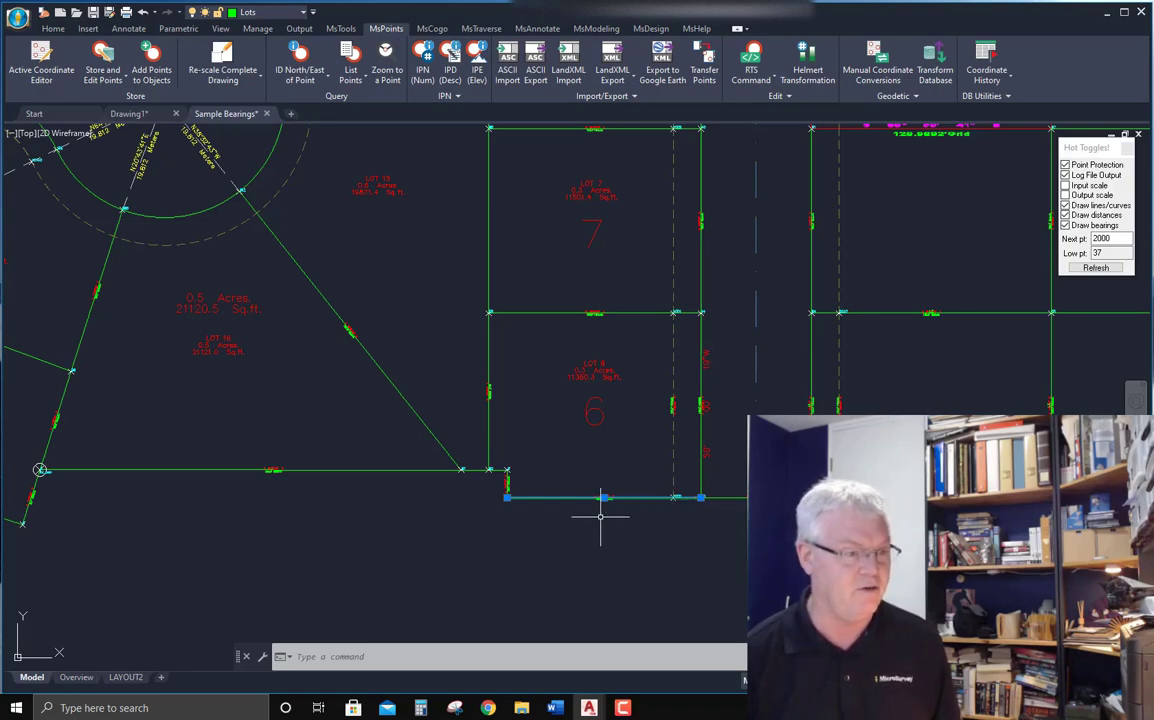
left_click(594, 412)
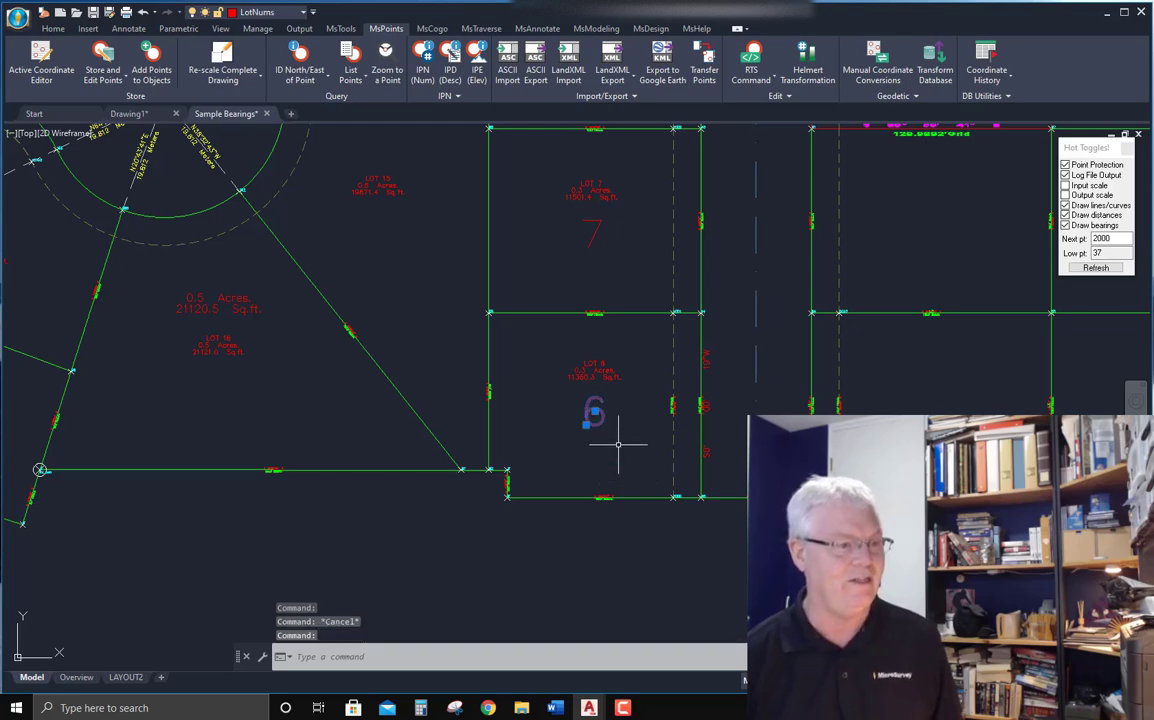
left_click(598, 377)
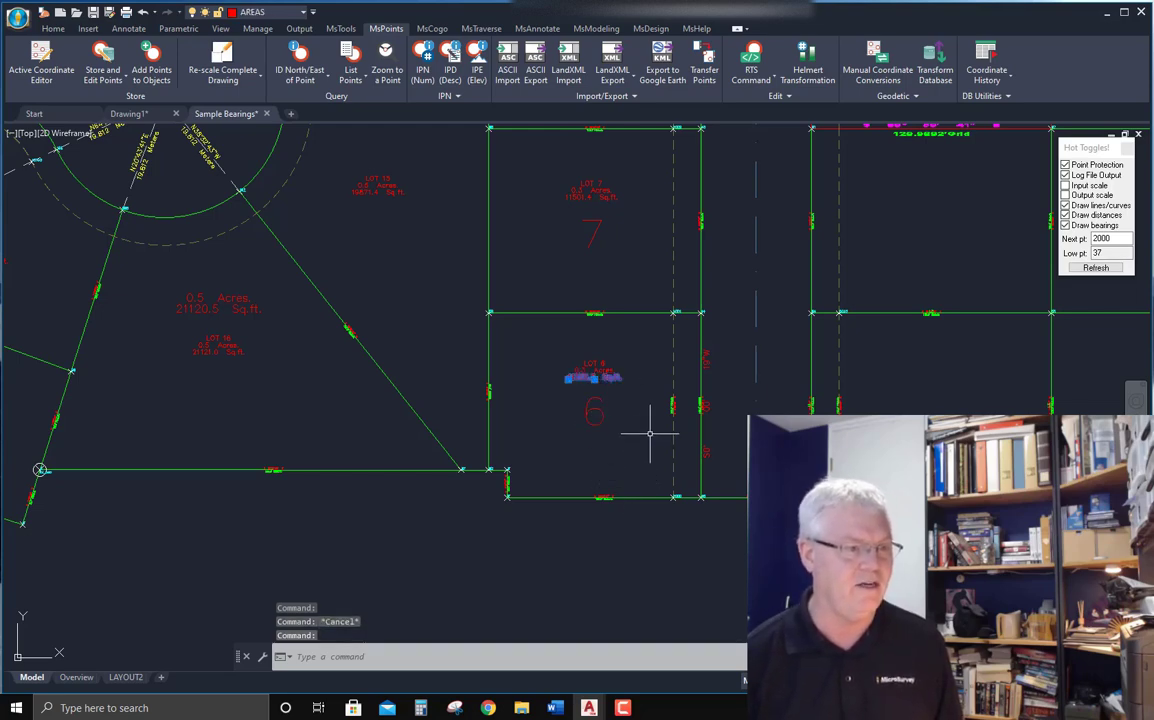
key("Escape")
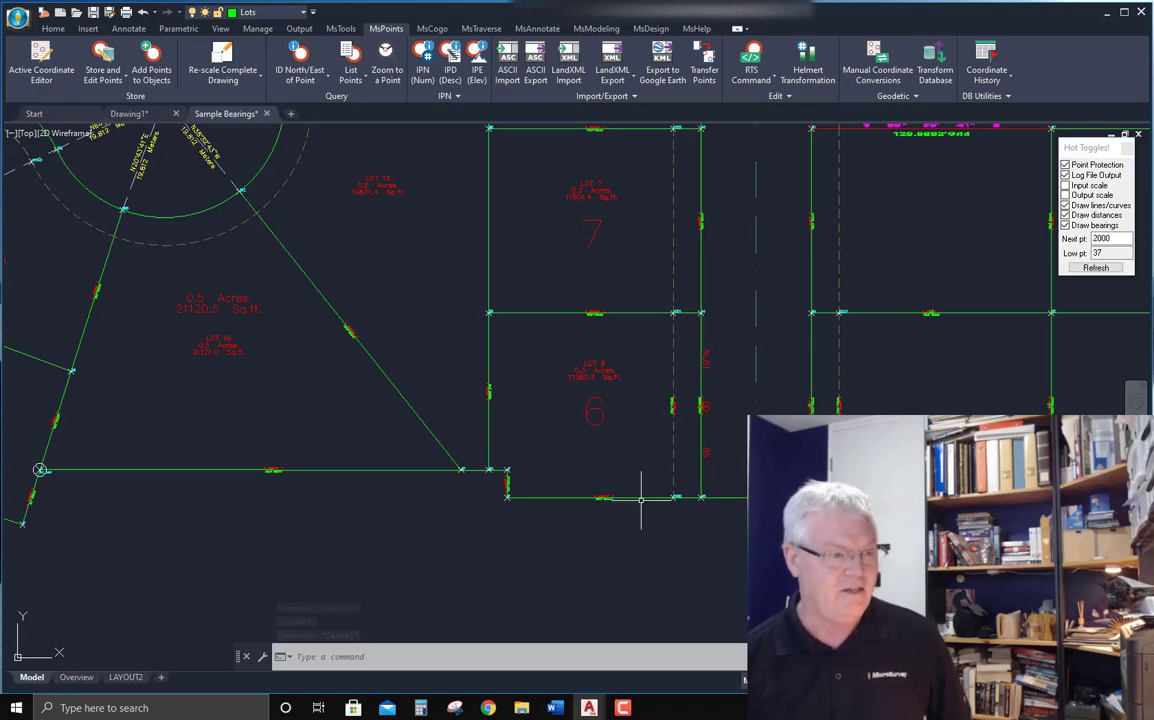
scroll(735, 468, "down", 2)
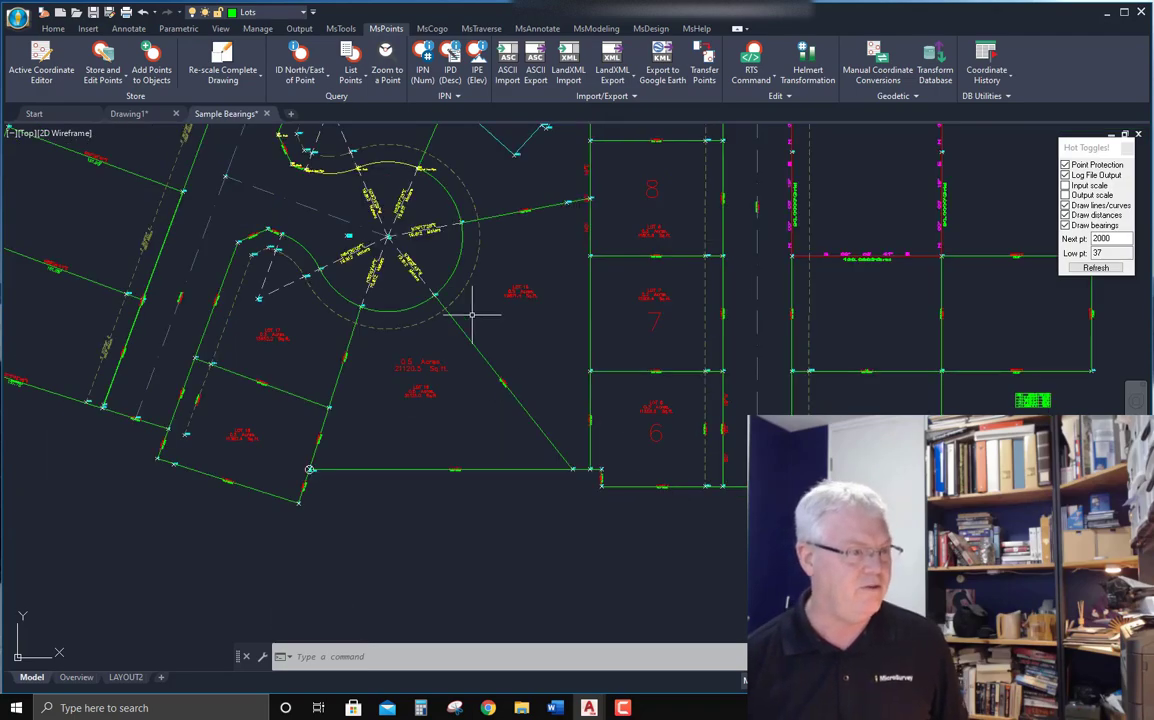
left_click(457, 260)
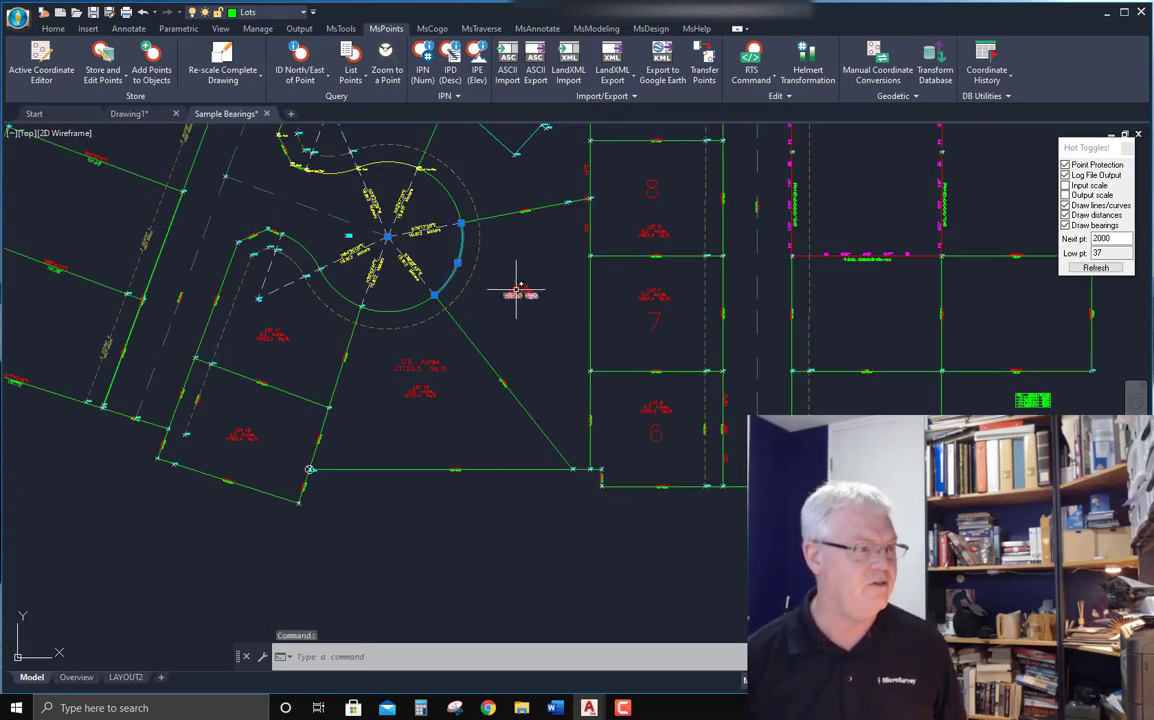
key("Escape")
key("Escape")
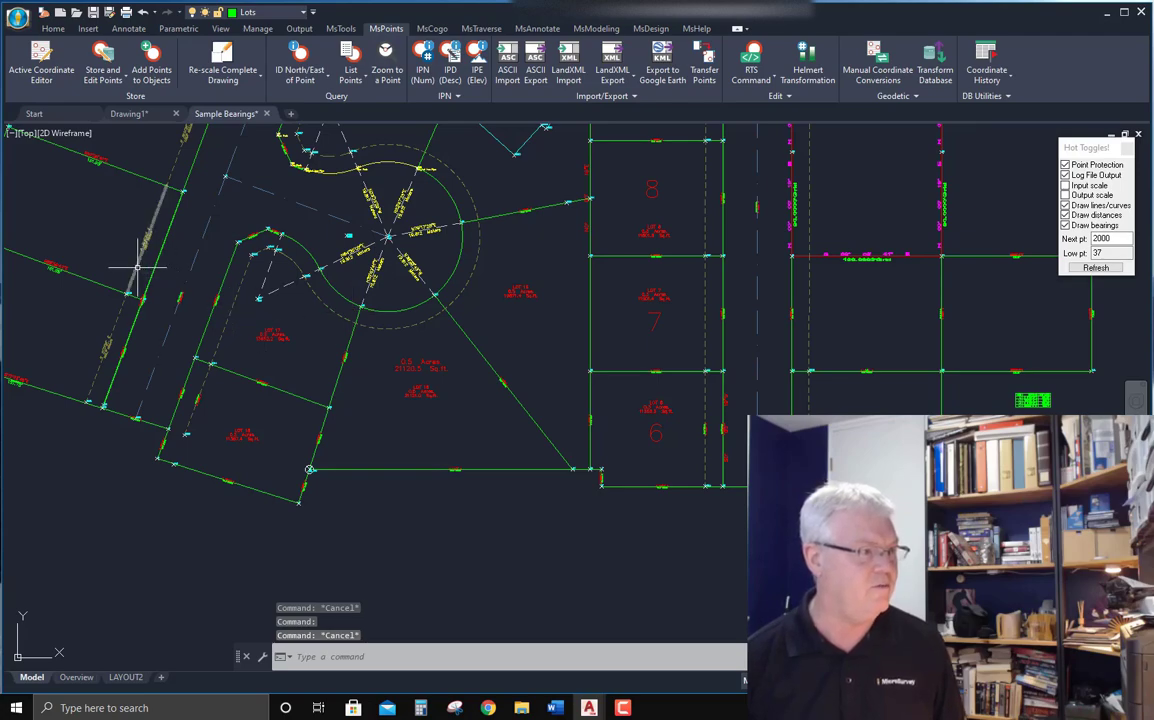
left_click(238, 290)
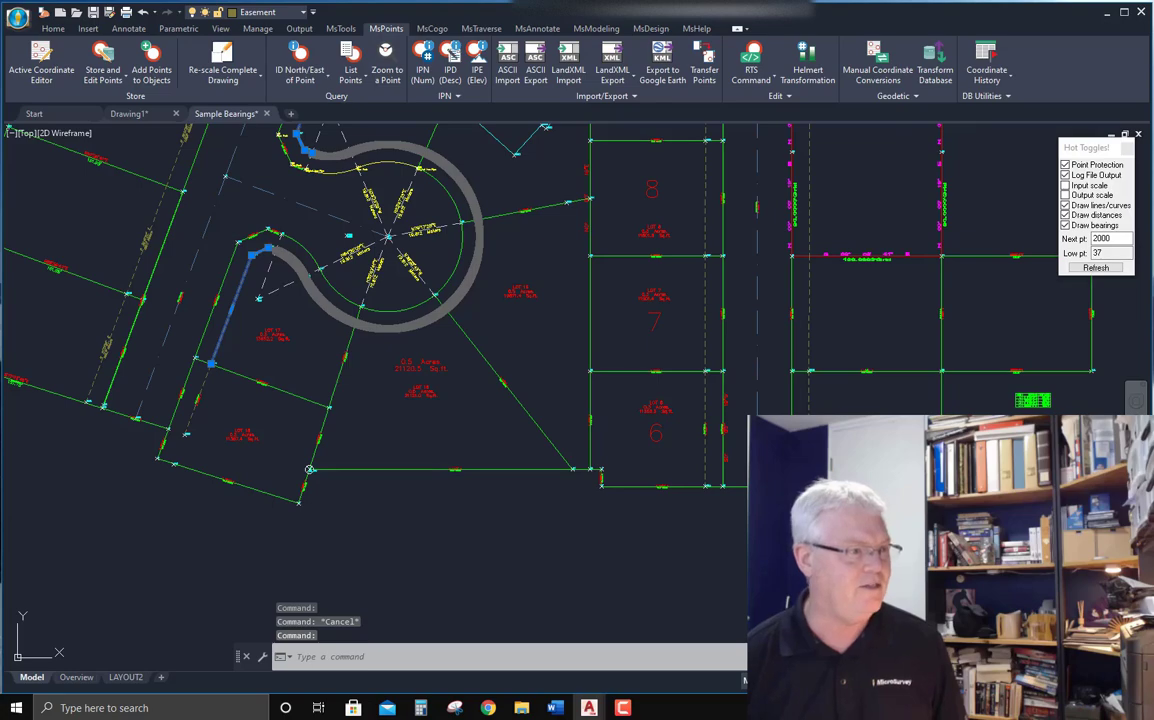
key("Escape")
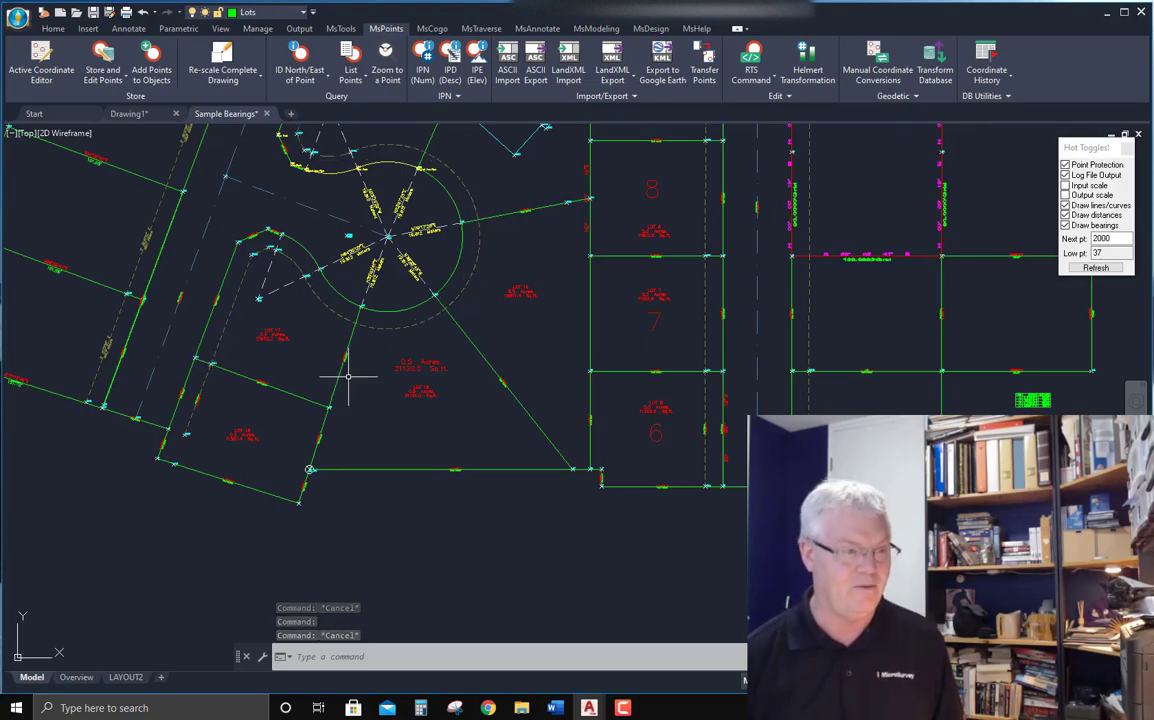
Open the properties and the CAD line computations for lot 6's bottom boundary line and examine its bearing and distance.
double_click(640, 487)
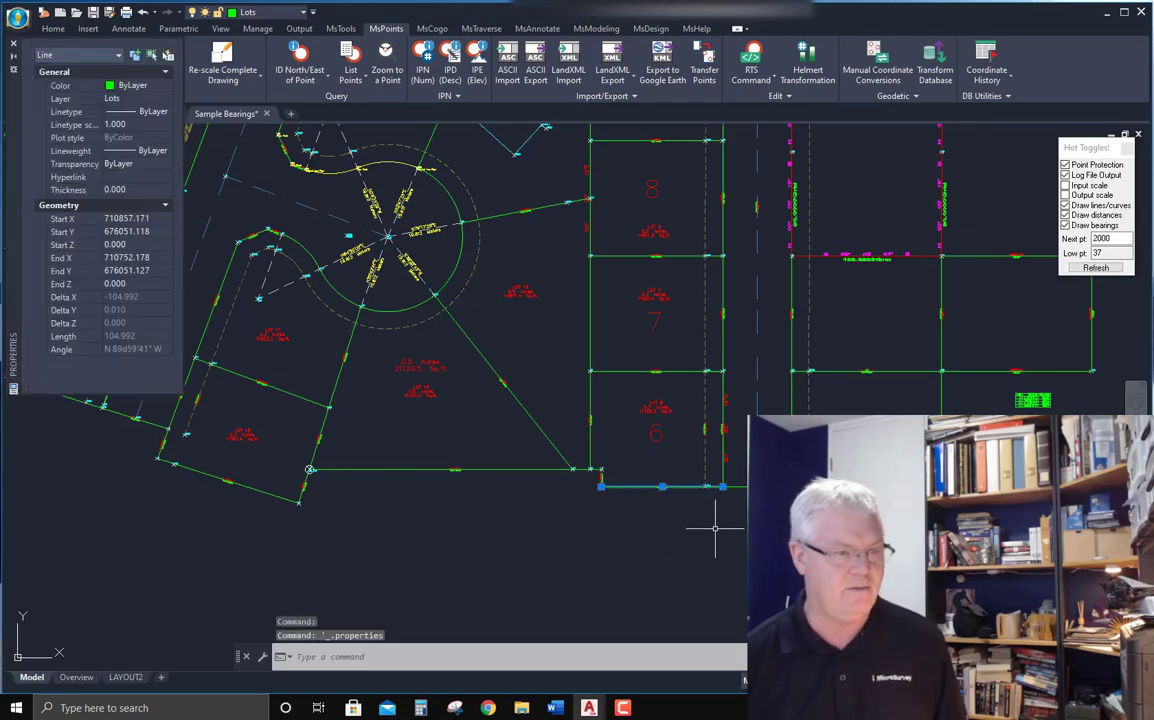
key("Escape")
double_click(640, 487)
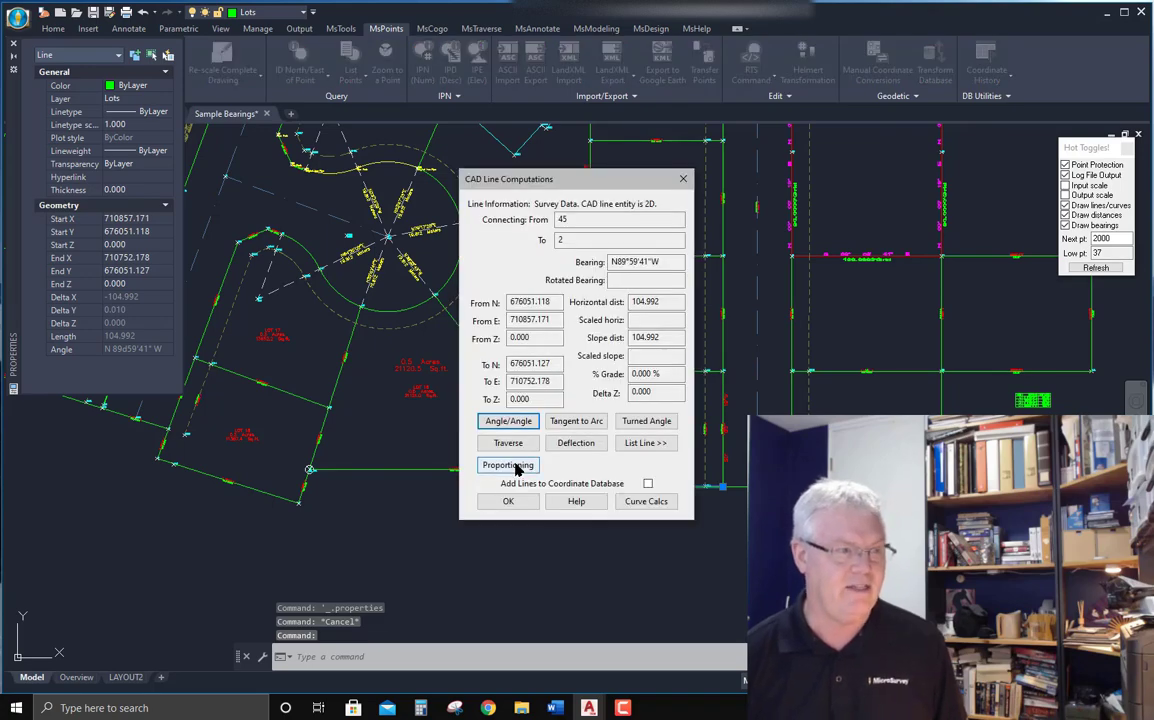
left_click_drag(580, 180, 415, 218)
double_click(399, 256)
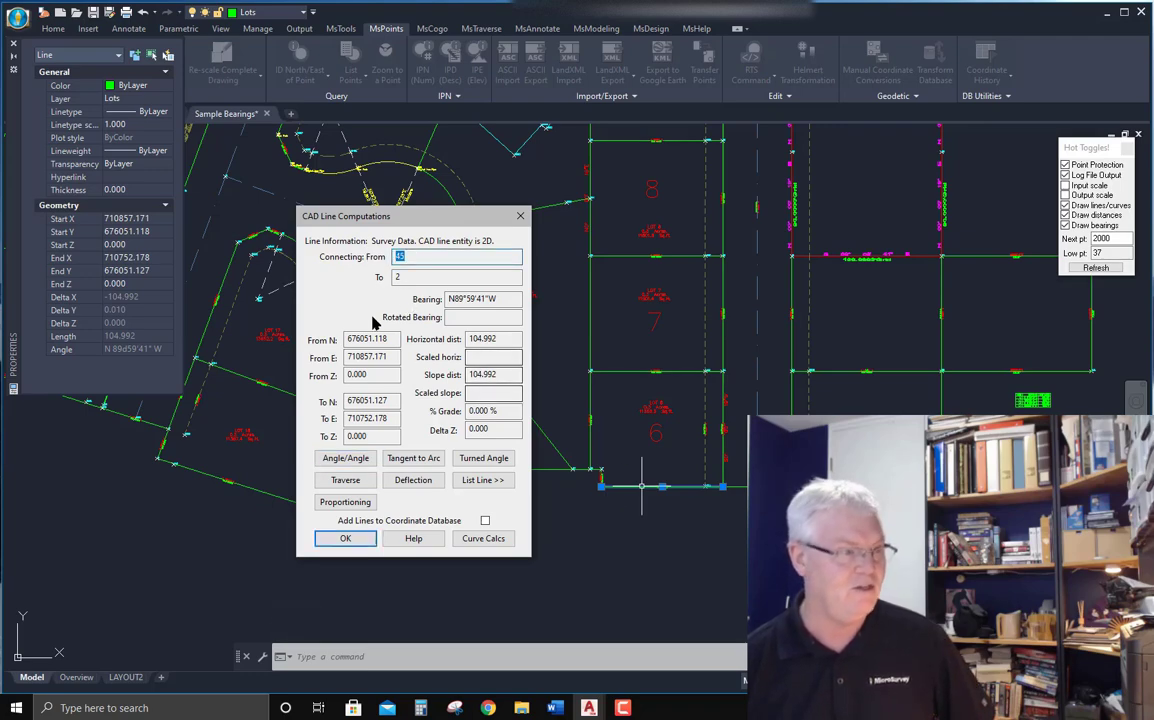
double_click(420, 277)
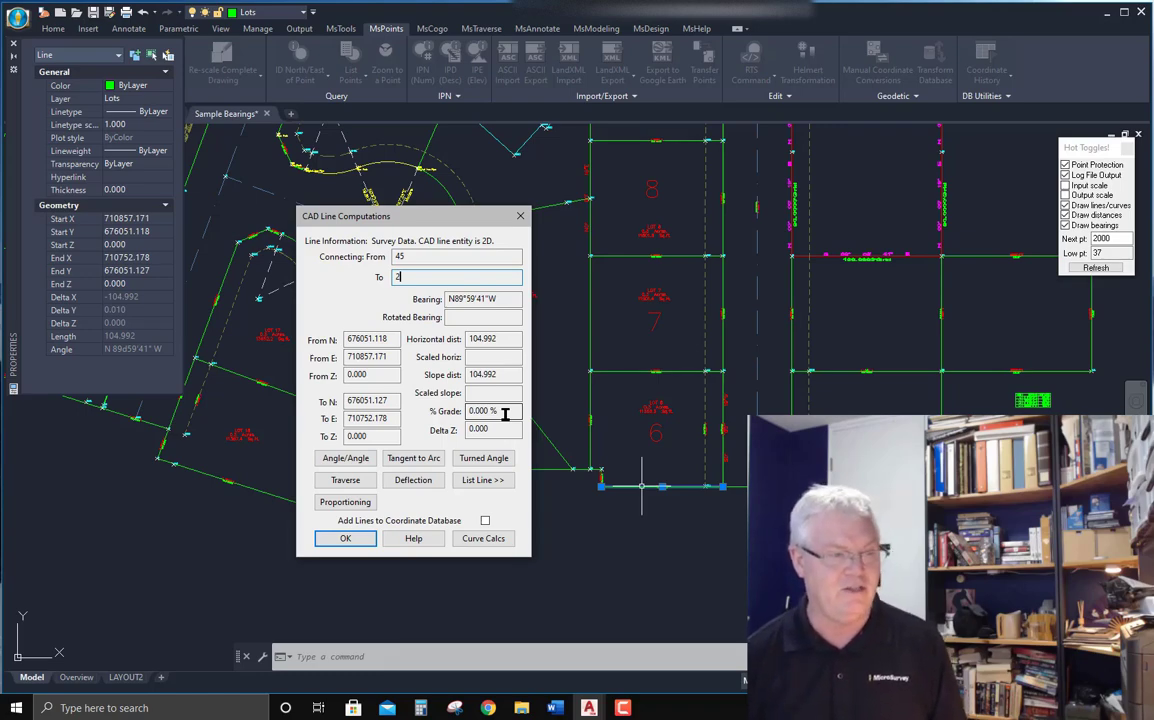
left_click(520, 219)
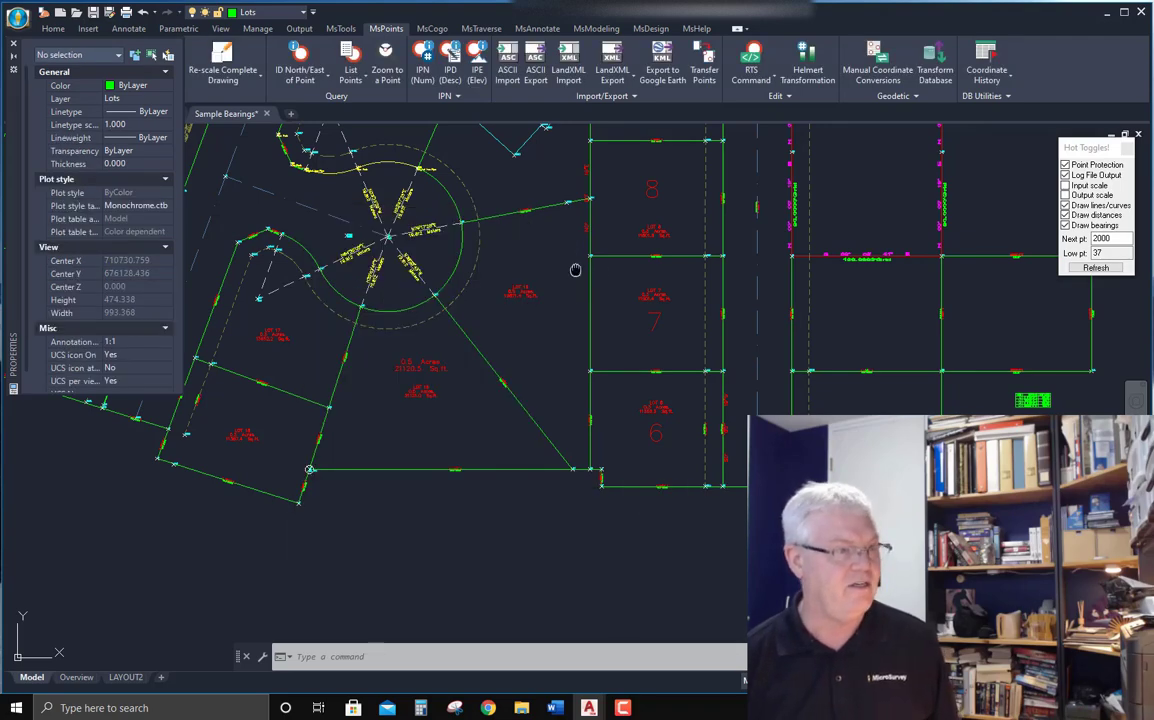
Open and examine the CAD curve computations for the cul-de-sac arc, then the polyline computations for the adjacent polyline.
left_click(457, 298)
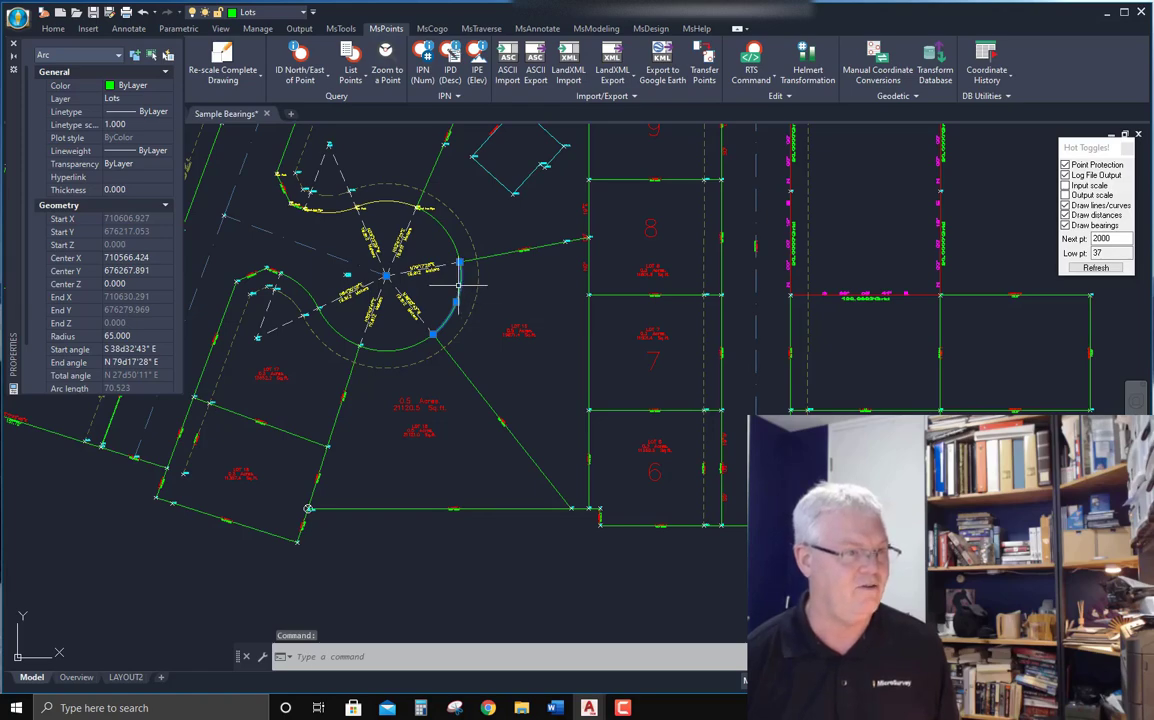
double_click(460, 287)
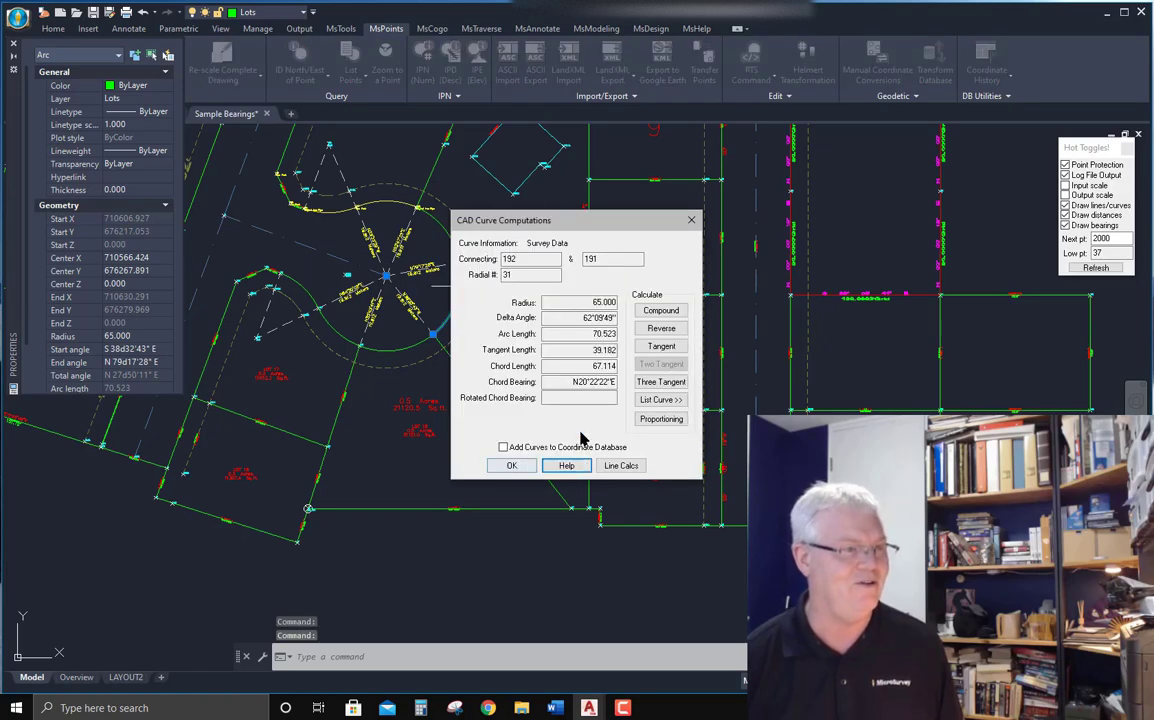
left_click_drag(557, 232, 828, 195)
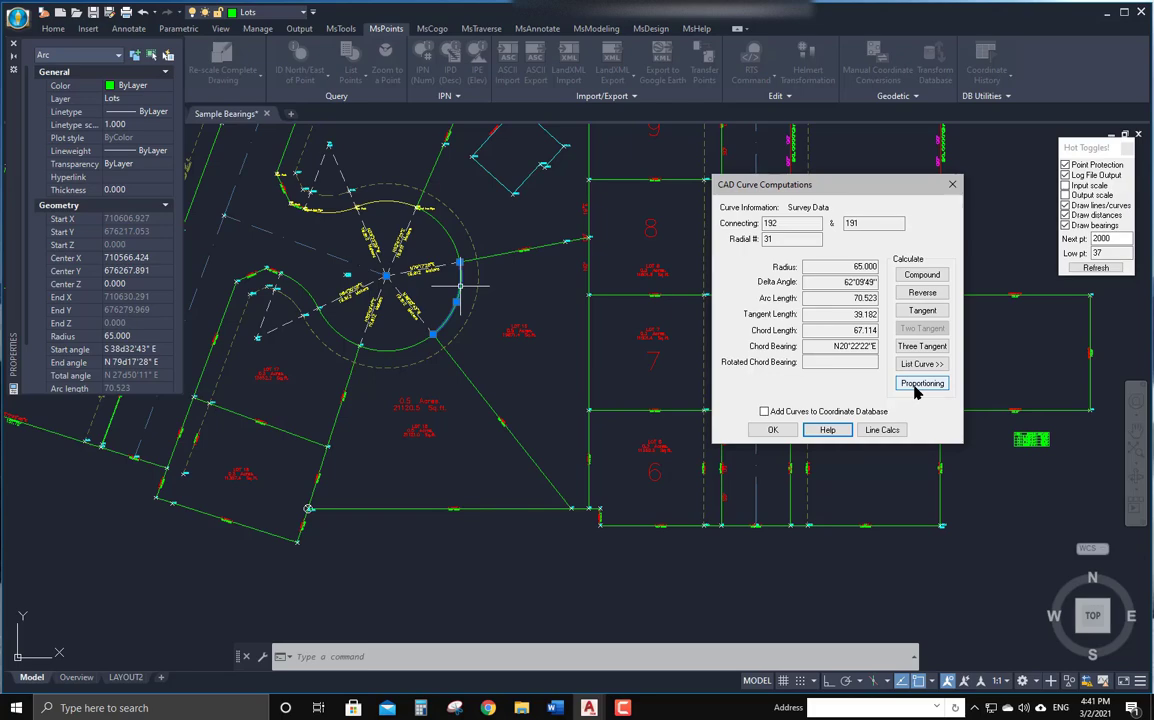
left_click(952, 184)
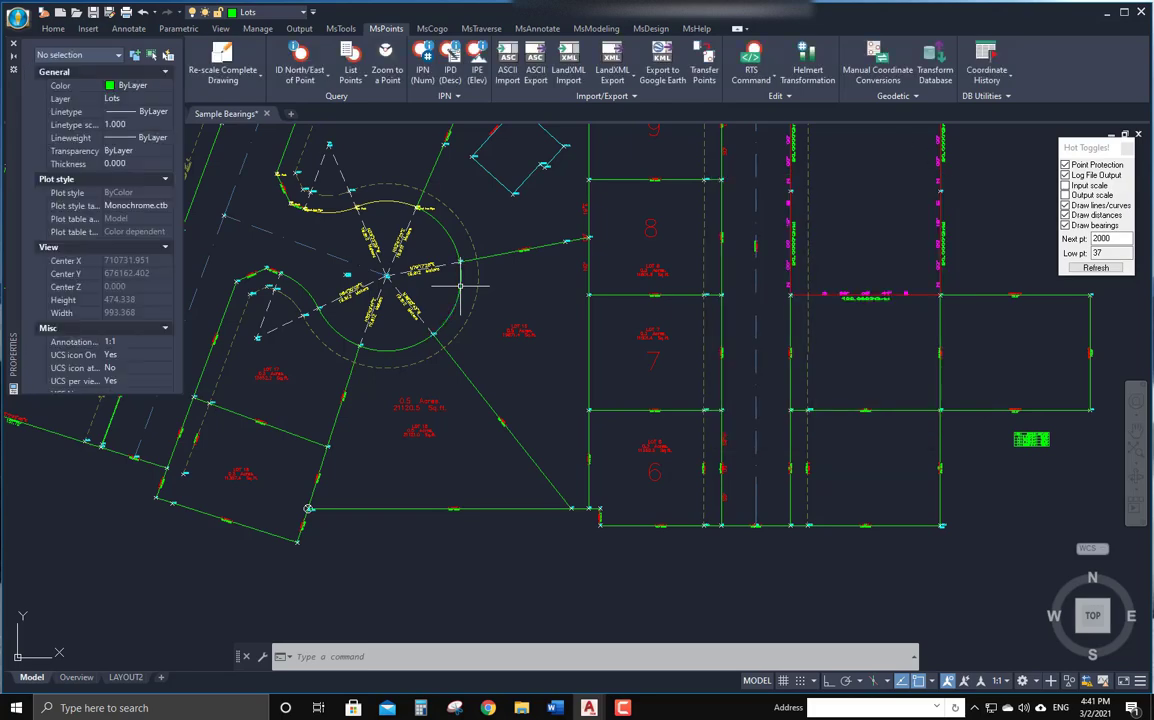
double_click(330, 347)
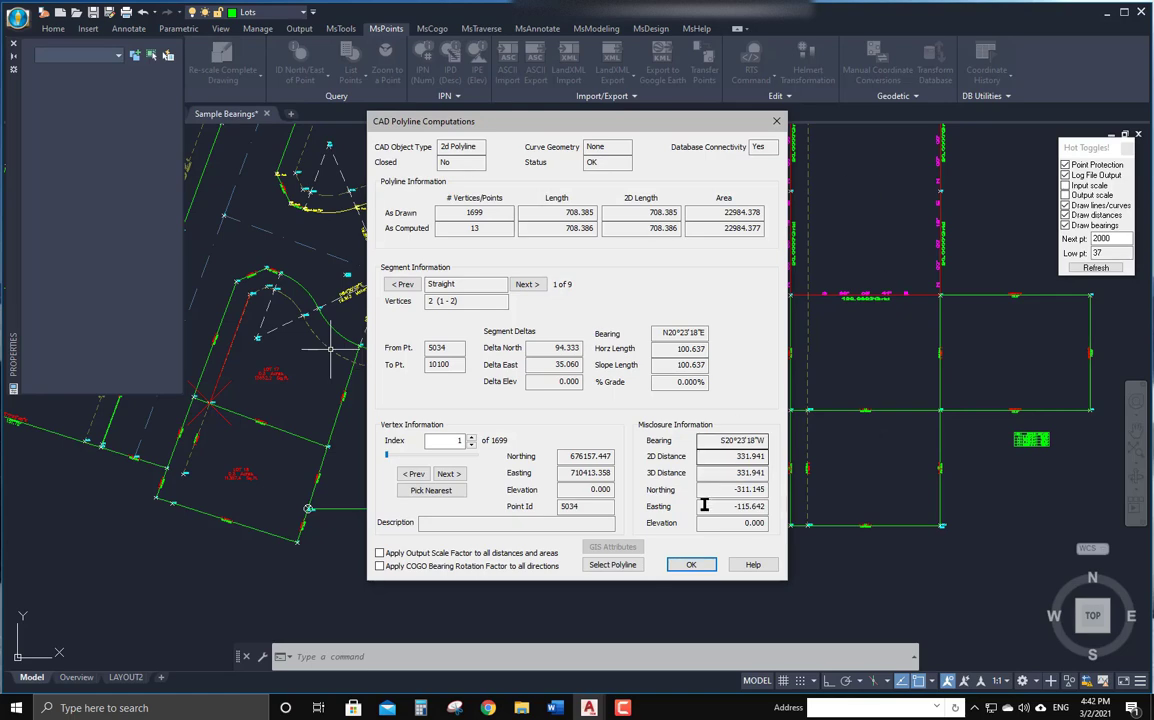
left_click(692, 566)
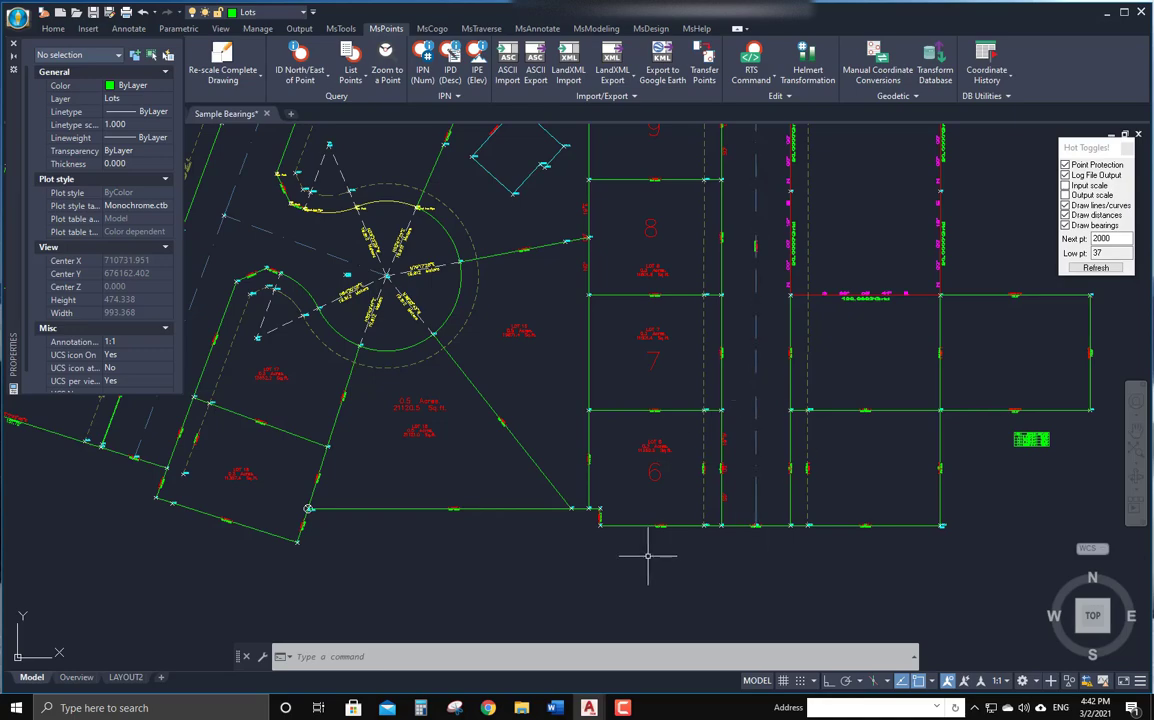
Open point 3 in the point editor and launch the Coordinate Editor from it.
scroll(650, 552, "up", 2)
scroll(567, 505, "up", 4)
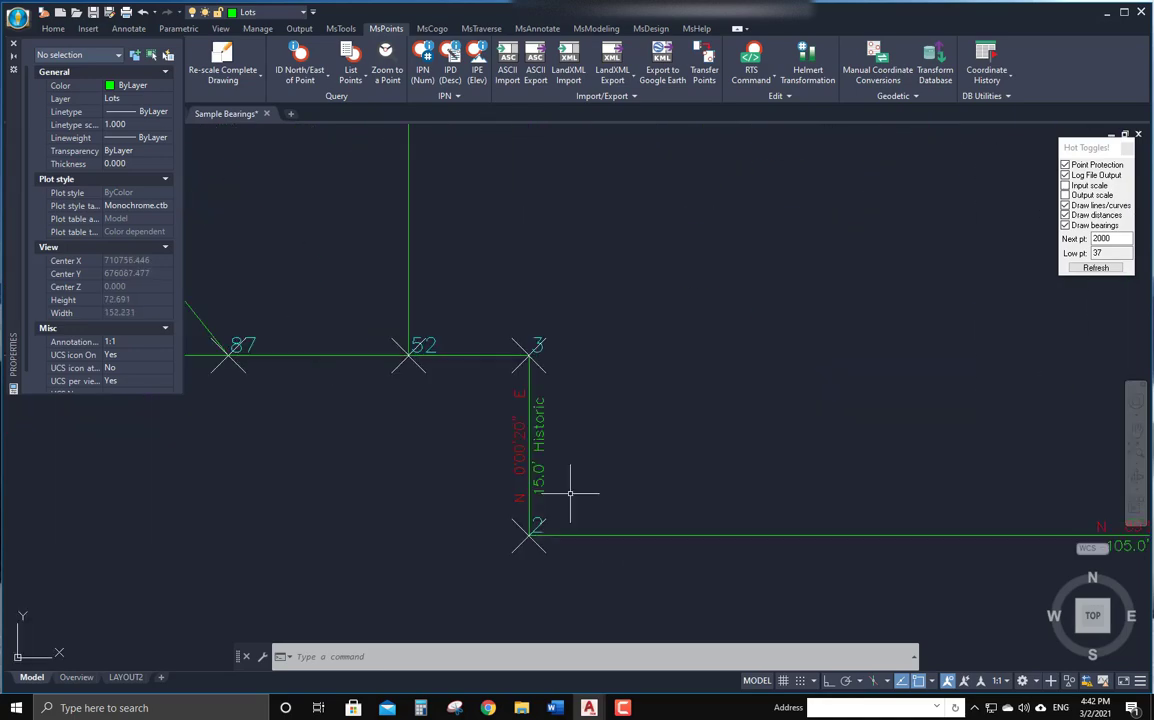
double_click(520, 347)
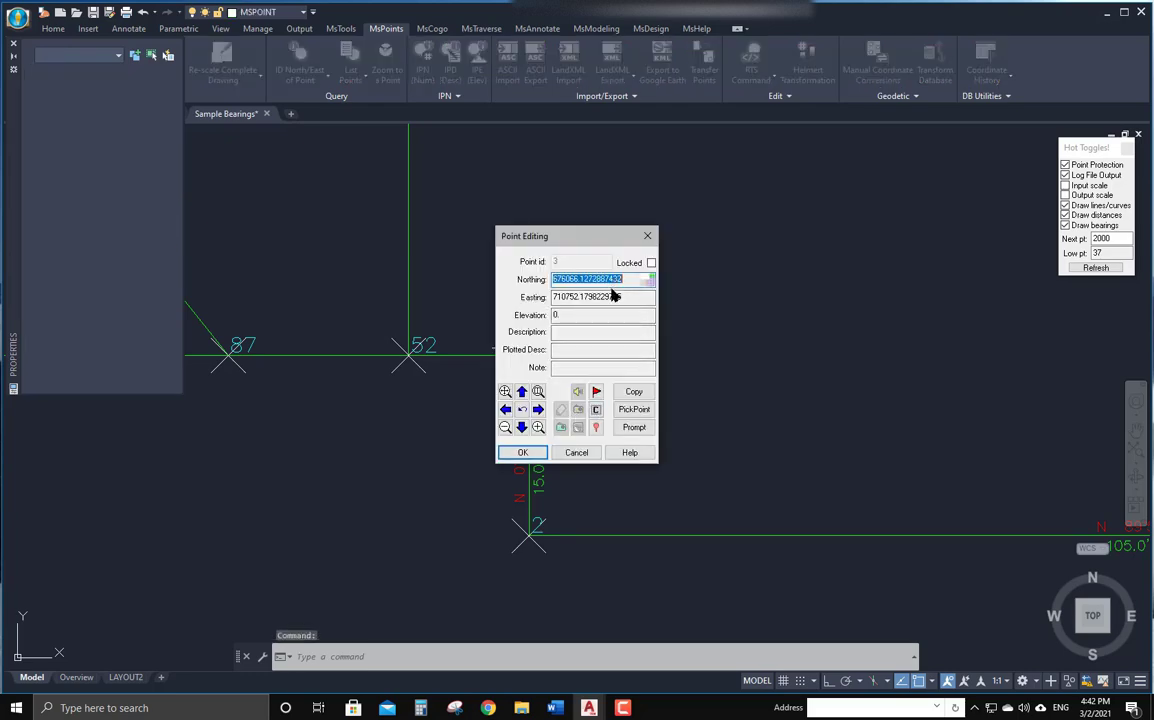
left_click(596, 411)
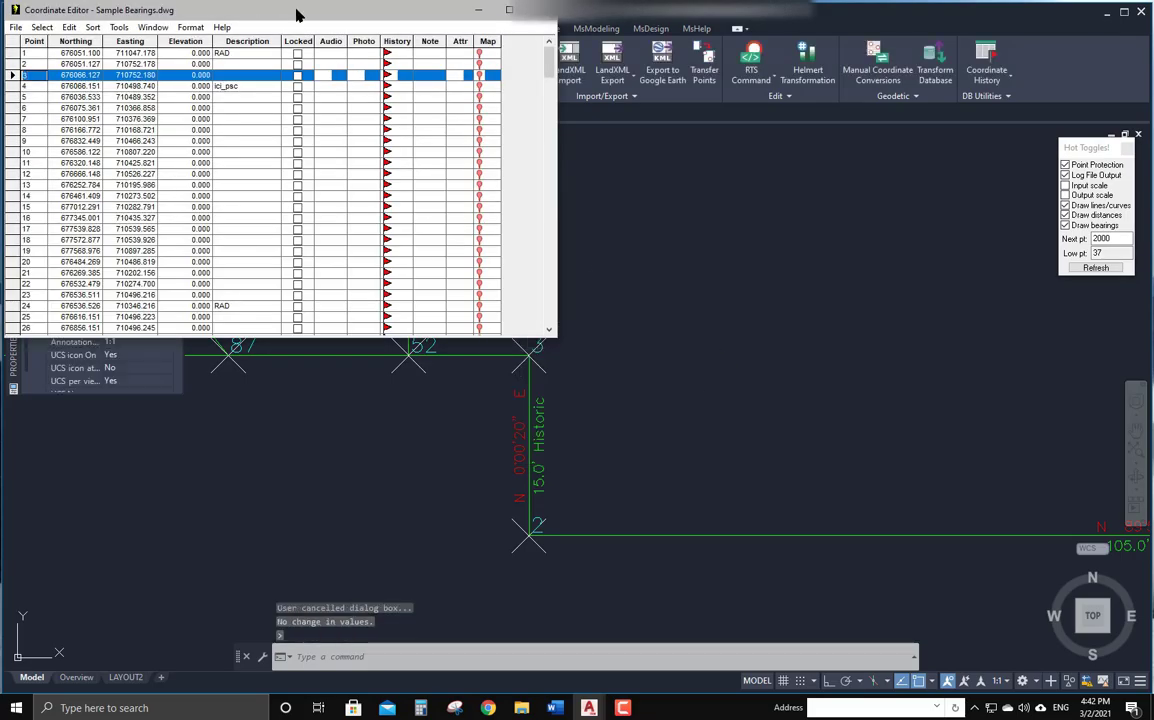
Arrange the Coordinate Editor window beside the drawing and close the Properties palette.
left_click_drag(296, 14, 1153, 228)
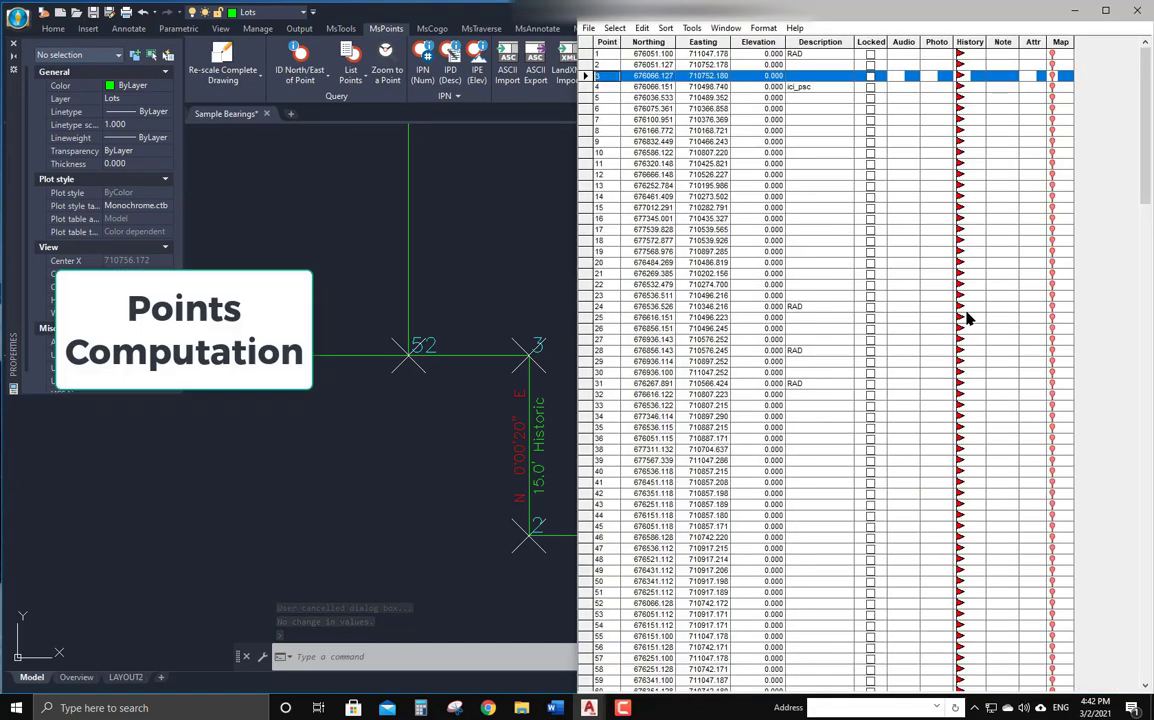
key("F10")
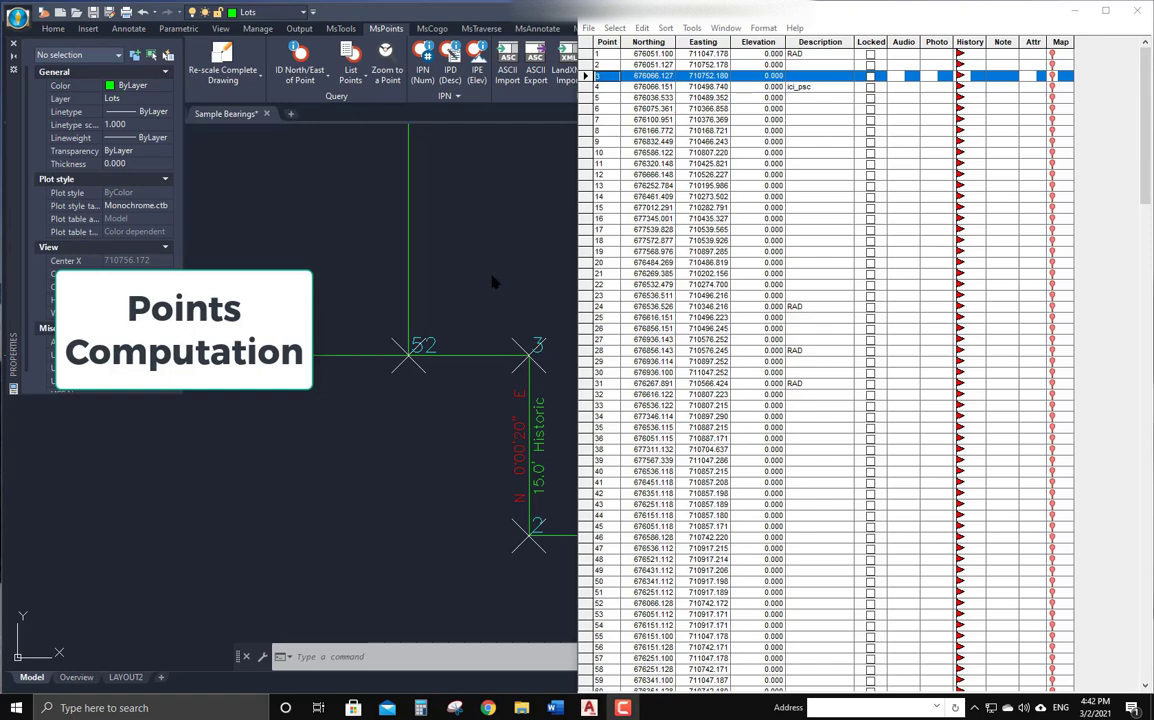
mouse_move(489, 285)
middle_mouse_down()
mouse_move(479, 315)
mouse_move(380, 349)
middle_mouse_up()
scroll(479, 315, "down", 8)
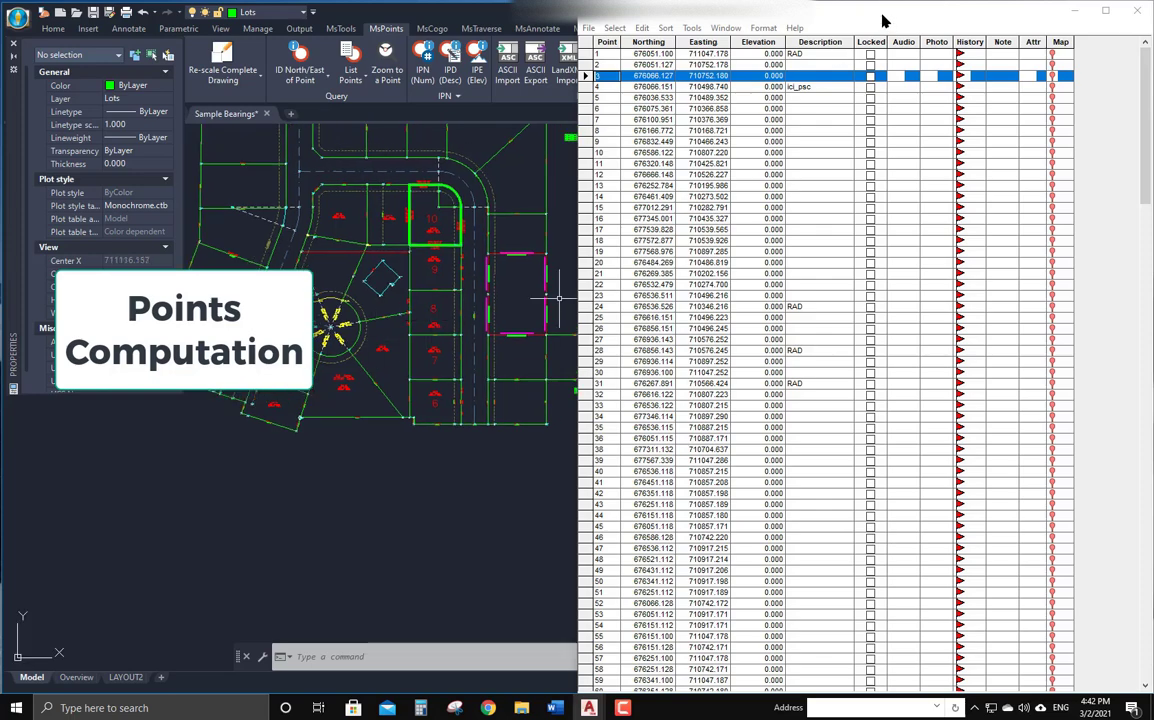
left_click_drag(884, 12, 865, 148)
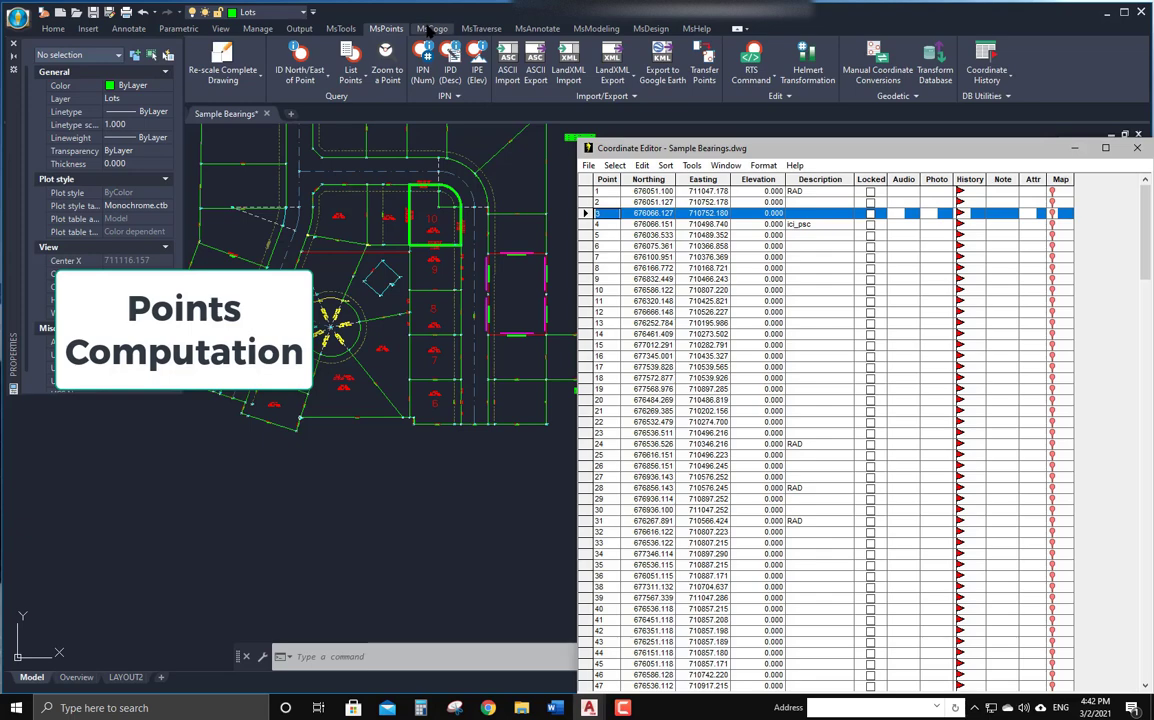
left_click(13, 43)
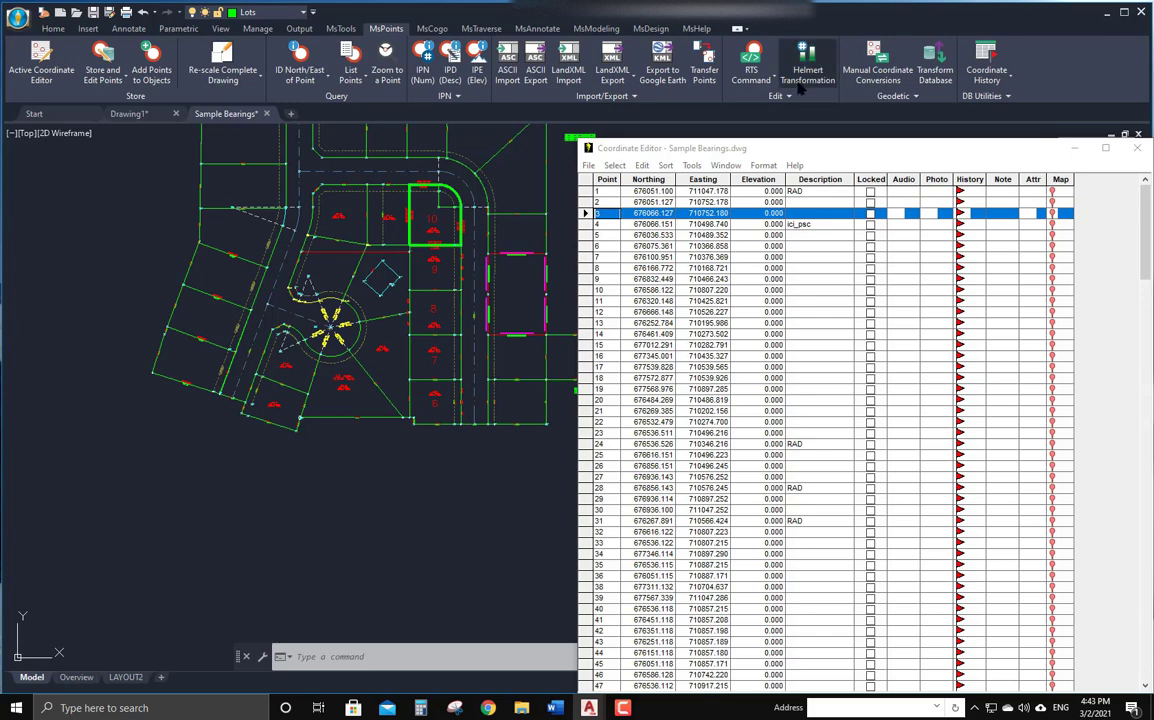
left_click_drag(829, 148, 806, 122)
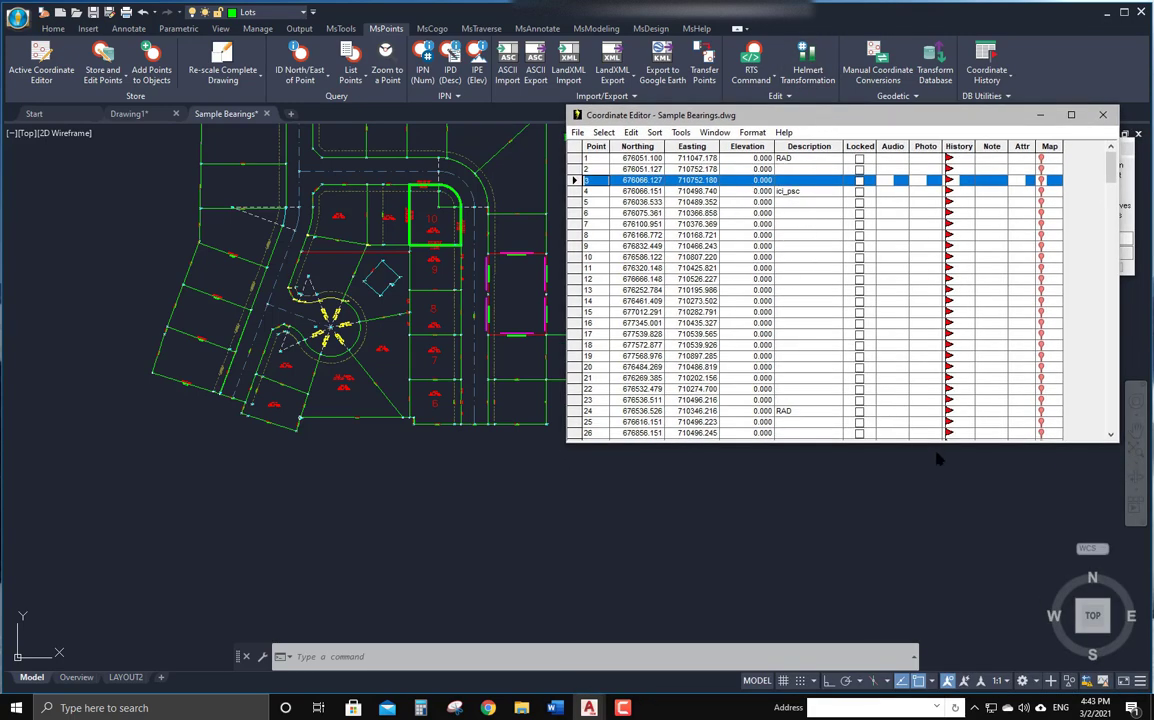
left_click_drag(935, 445, 938, 636)
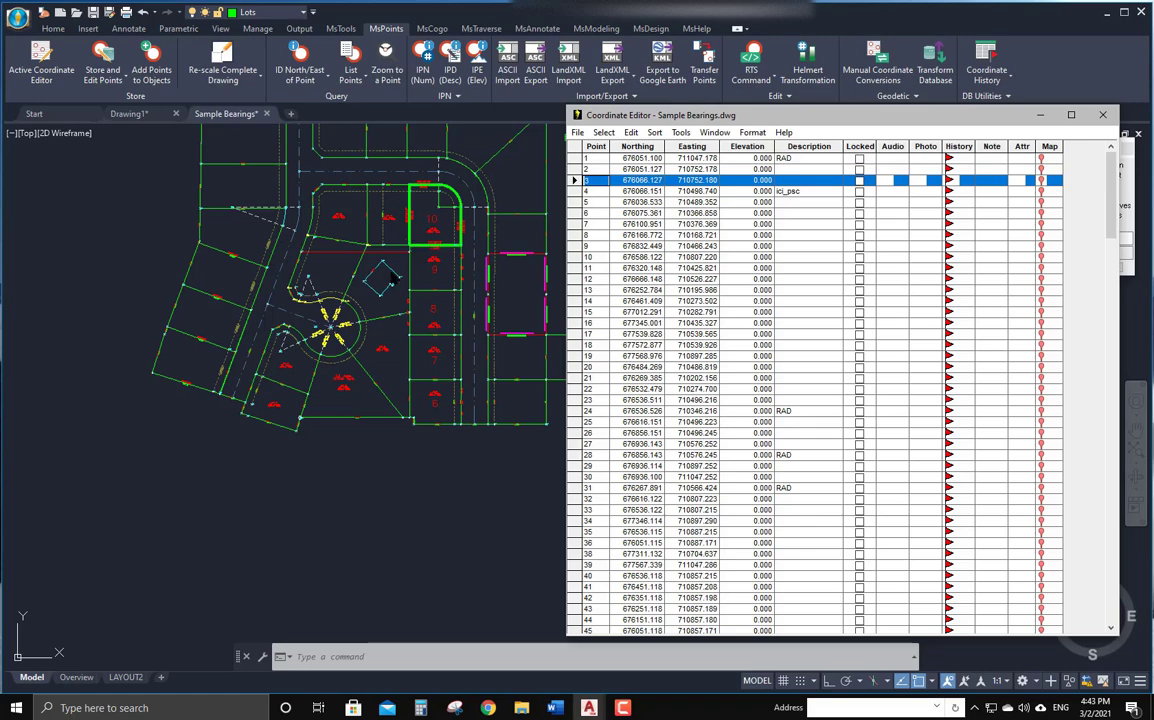
Select the square building's corner points for the Coordinate Editor by window crossing in the drawing.
scroll(368, 277, "up", 5)
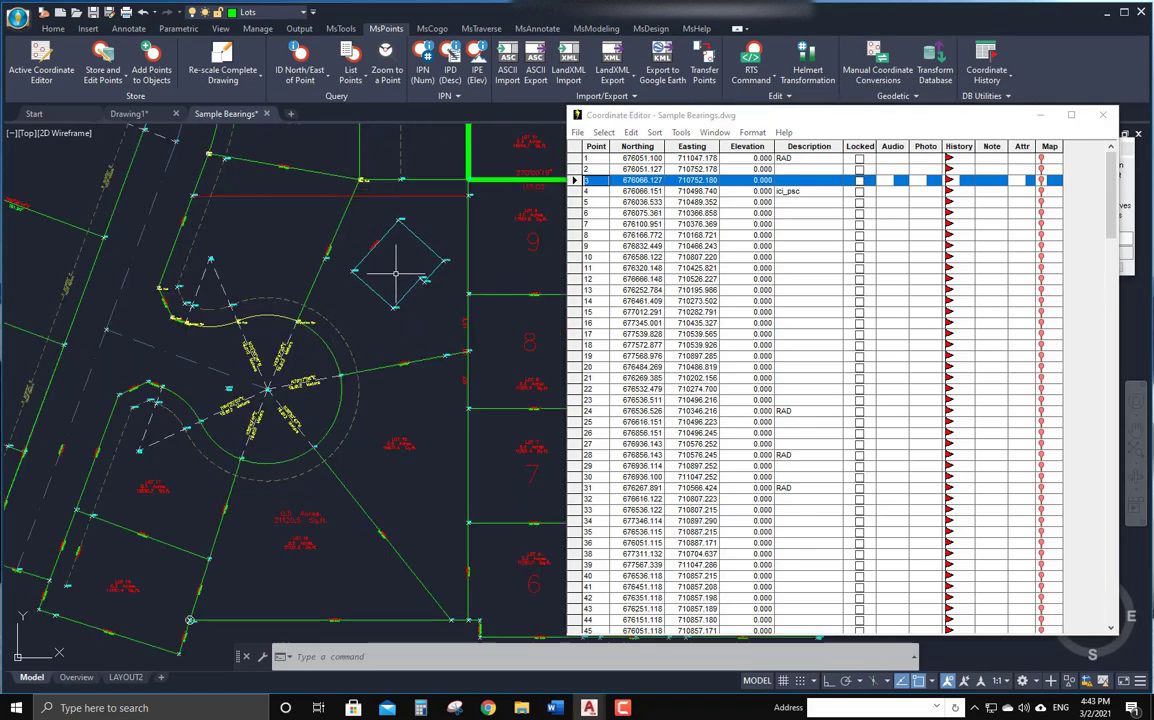
scroll(396, 272, "up", 3)
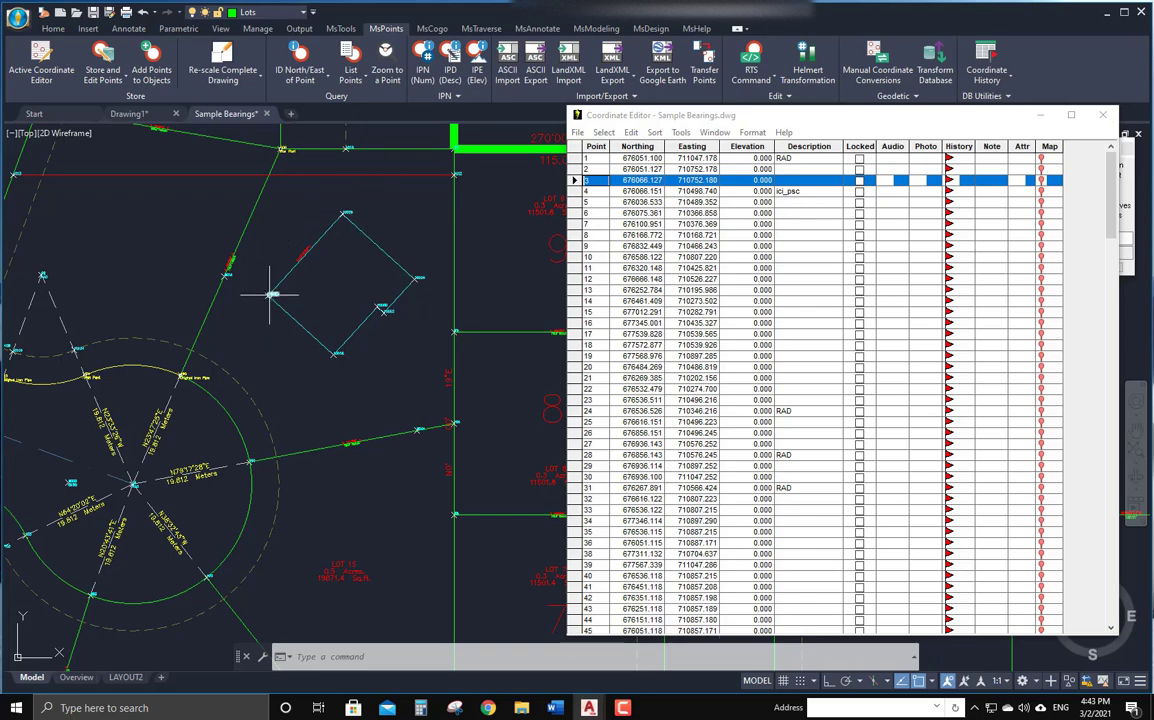
left_click(271, 294)
left_click(610, 137)
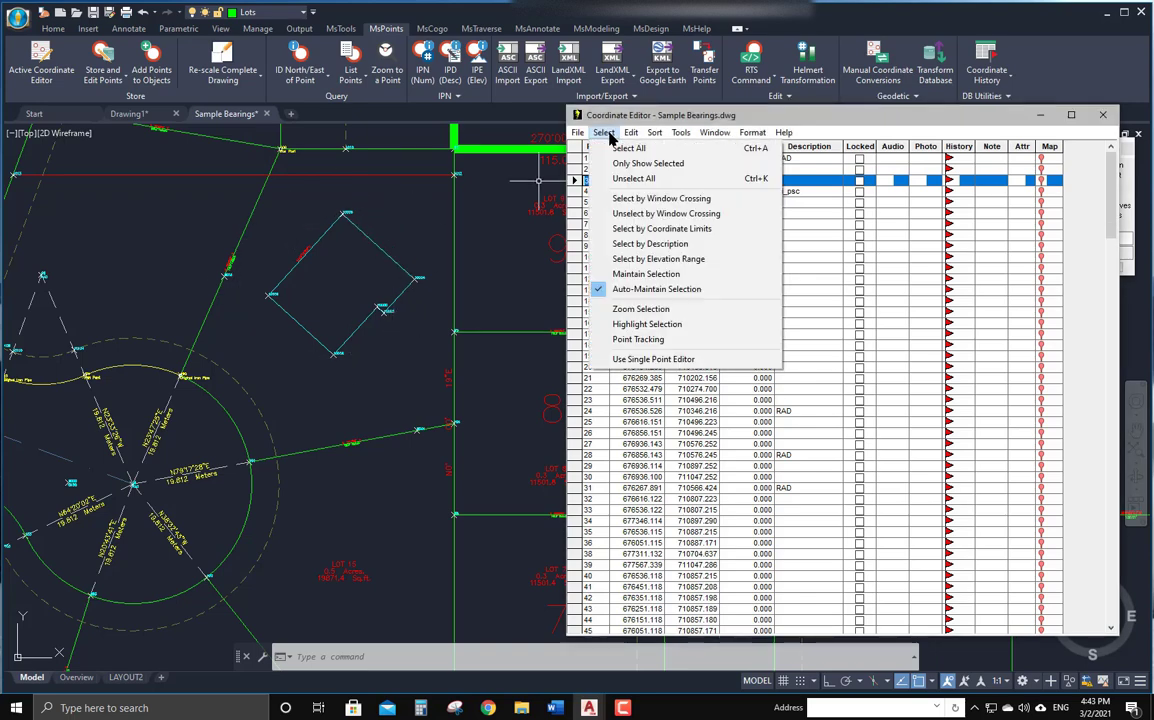
left_click(598, 186)
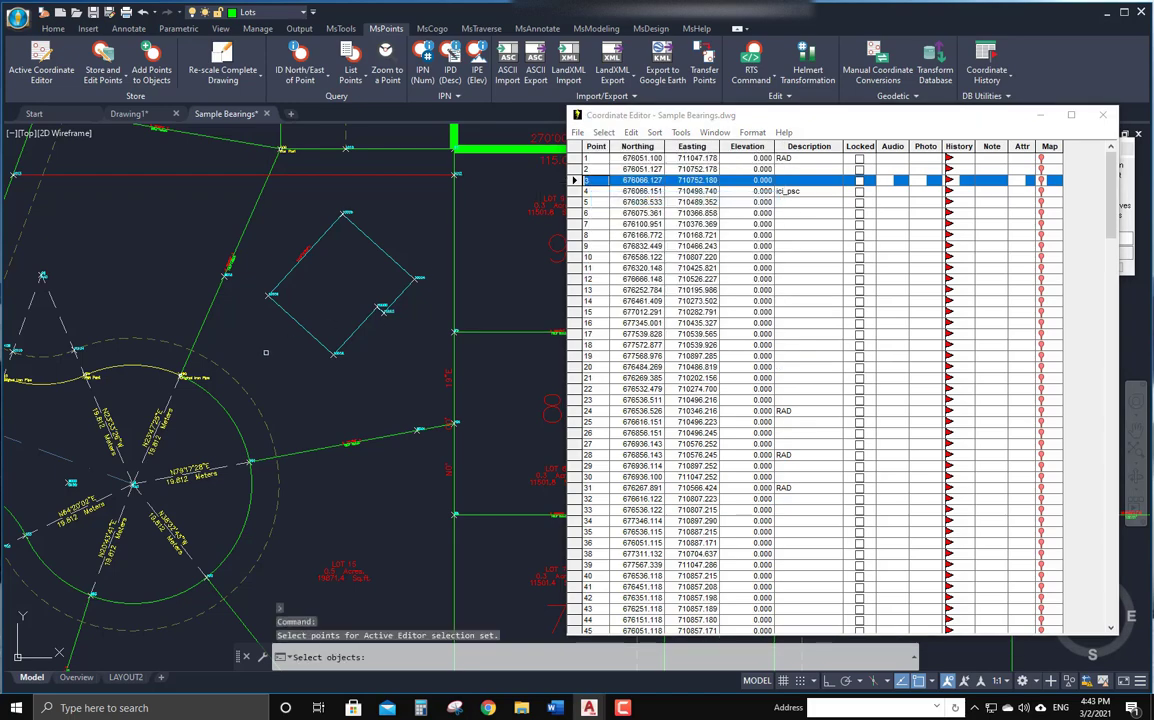
mouse_move(246, 359)
left_mouse_down()
mouse_move(348, 292)
mouse_move(412, 220)
mouse_move(420, 237)
left_mouse_up()
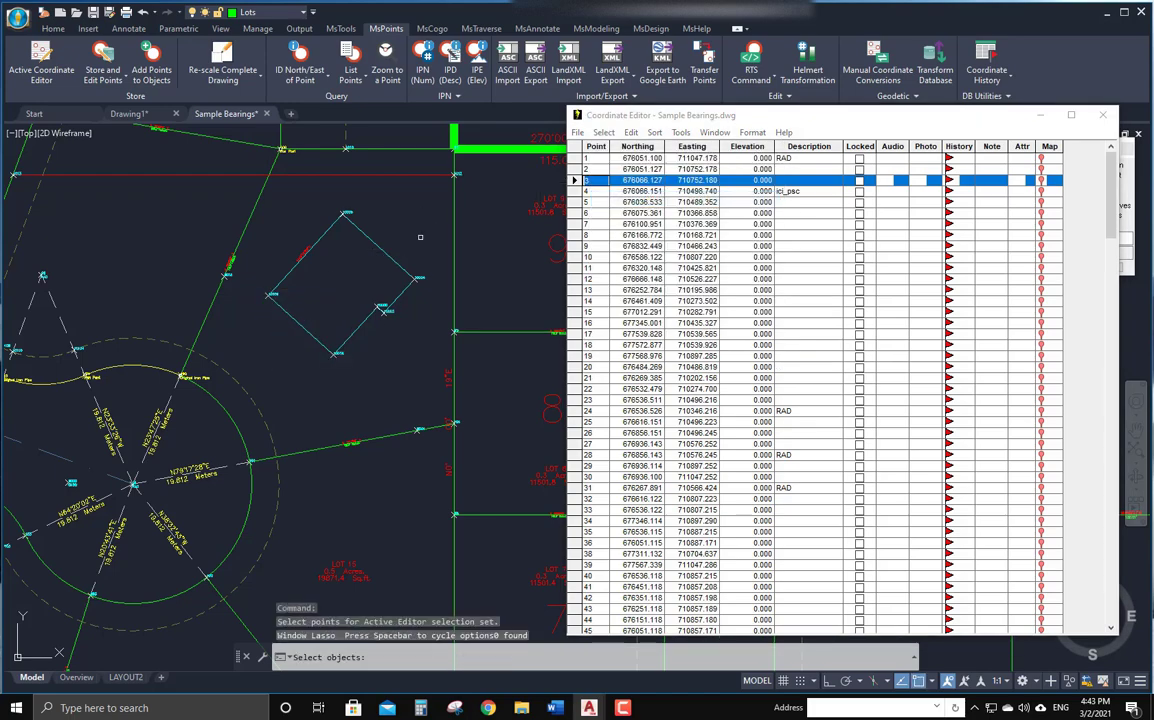
mouse_move(391, 314)
left_mouse_down()
mouse_move(304, 368)
mouse_move(309, 343)
mouse_move(354, 383)
left_mouse_up()
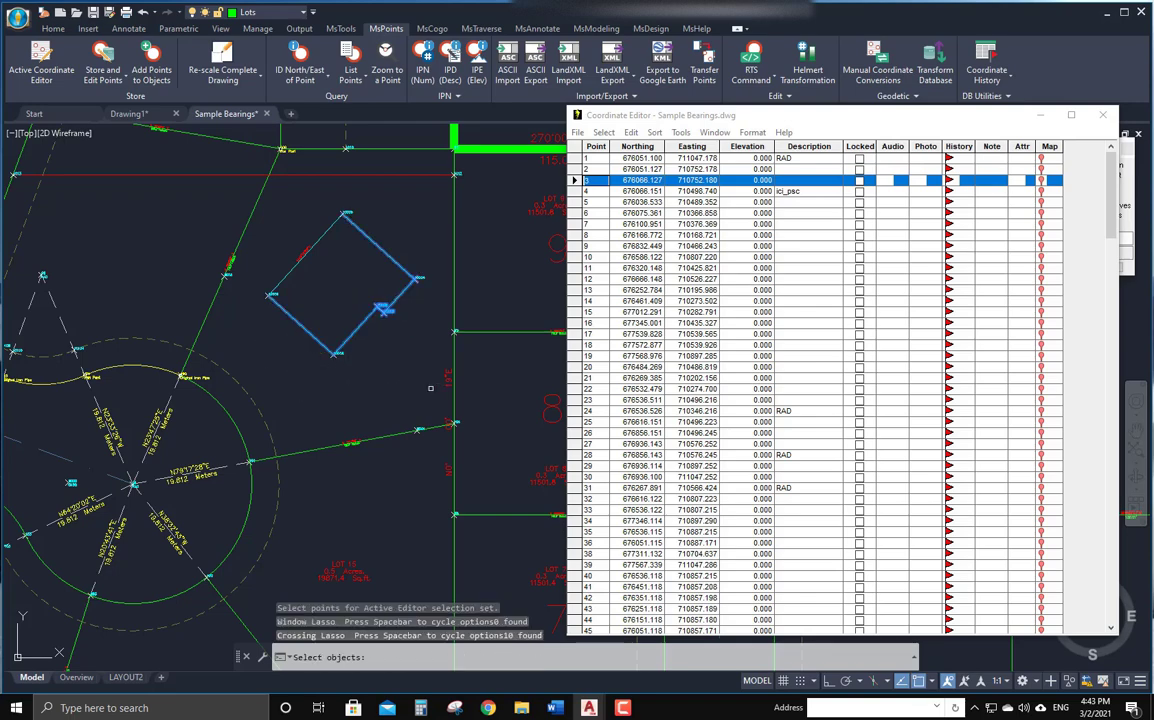
mouse_move(431, 388)
left_mouse_down()
mouse_move(291, 217)
mouse_move(314, 191)
mouse_move(352, 178)
left_mouse_up()
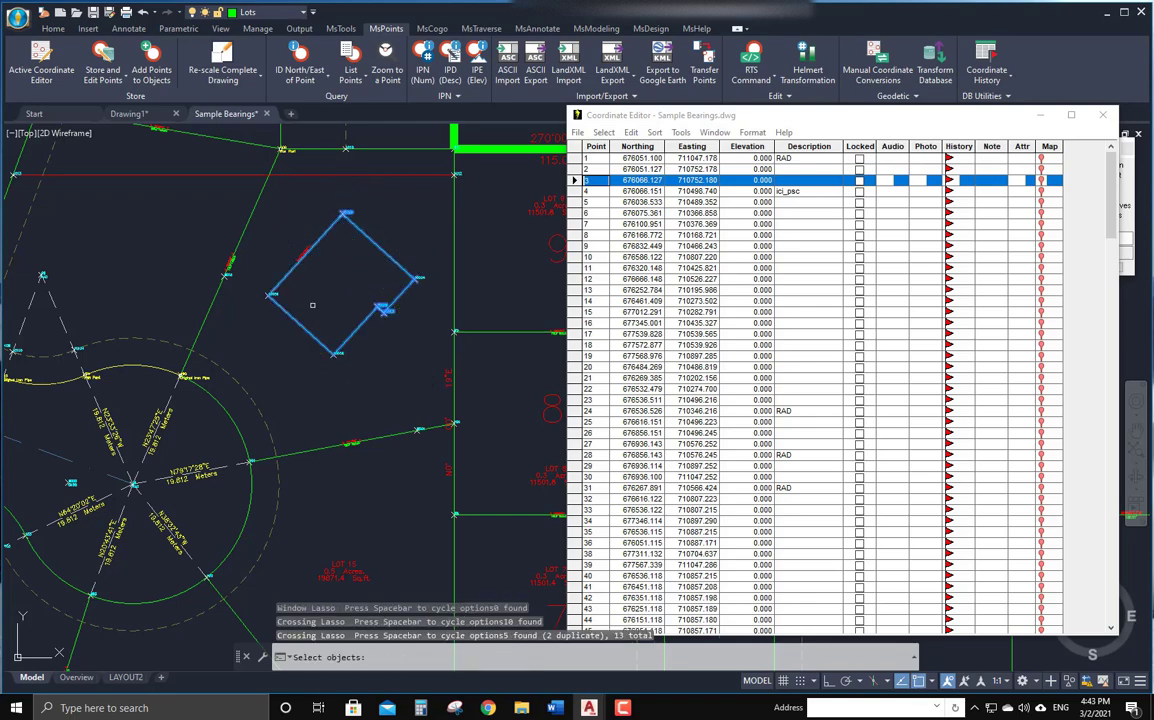
mouse_move(410, 402)
left_mouse_down()
mouse_move(314, 347)
mouse_move(262, 256)
mouse_move(280, 247)
mouse_move(273, 256)
left_mouse_up()
mouse_move(283, 355)
left_mouse_down()
mouse_move(243, 272)
mouse_move(338, 288)
left_mouse_up()
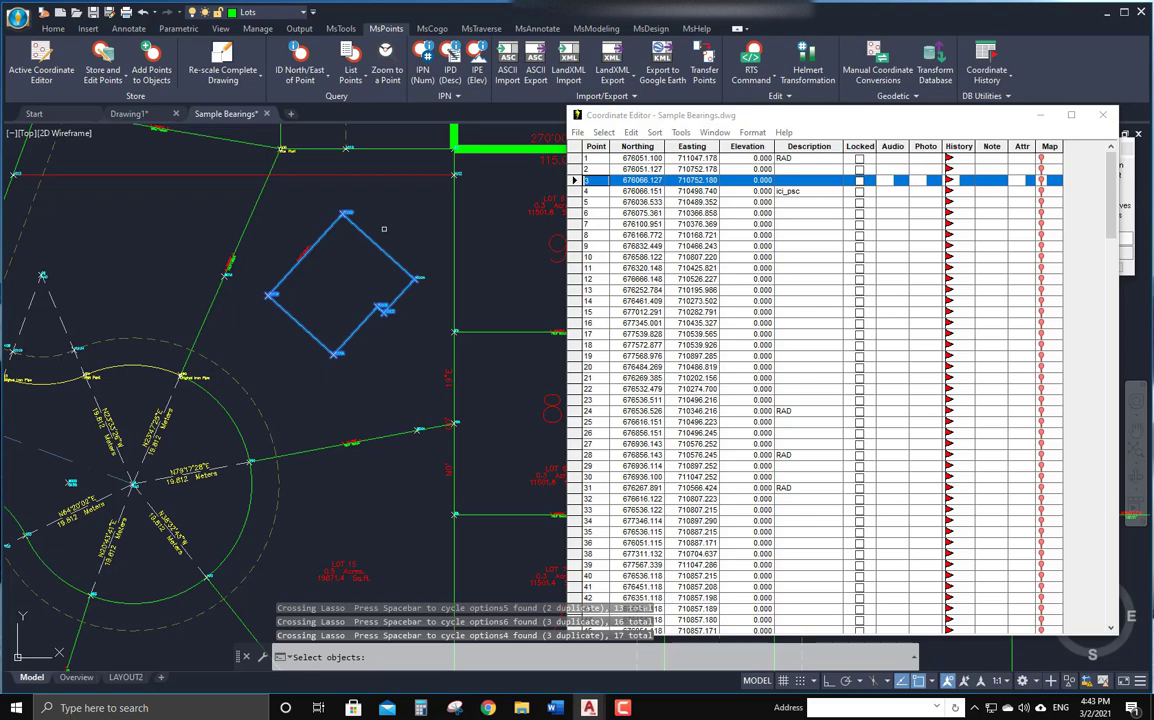
key("Return")
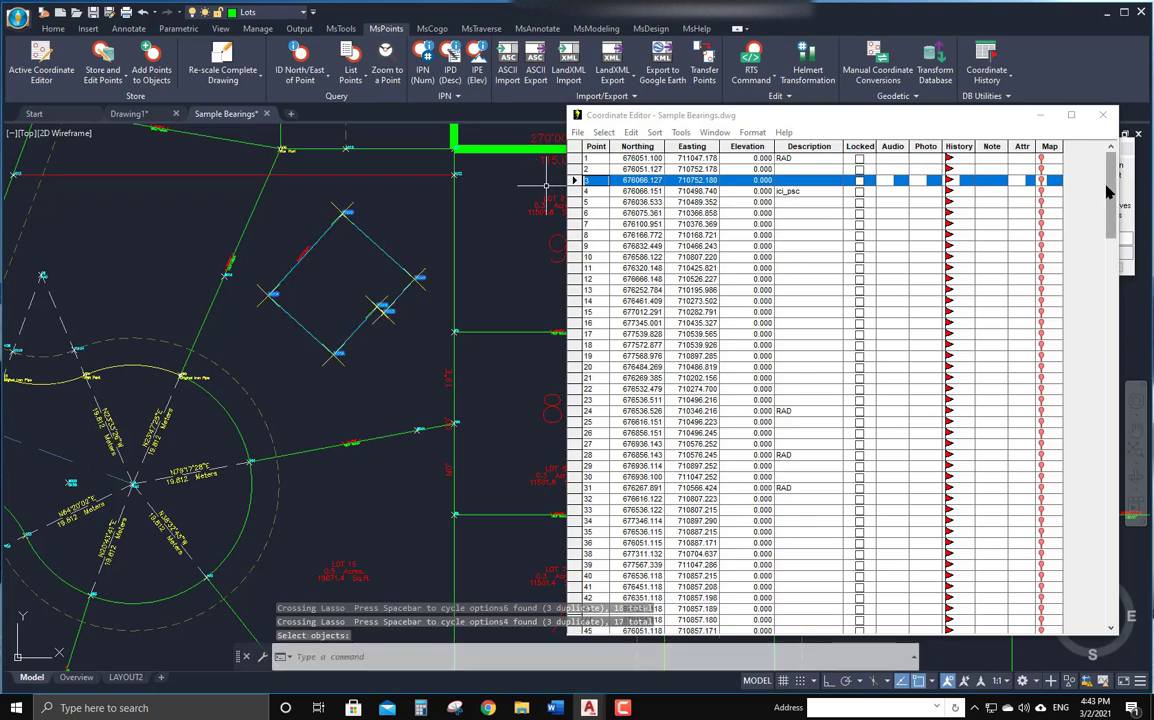
left_click_drag(1113, 185, 1103, 583)
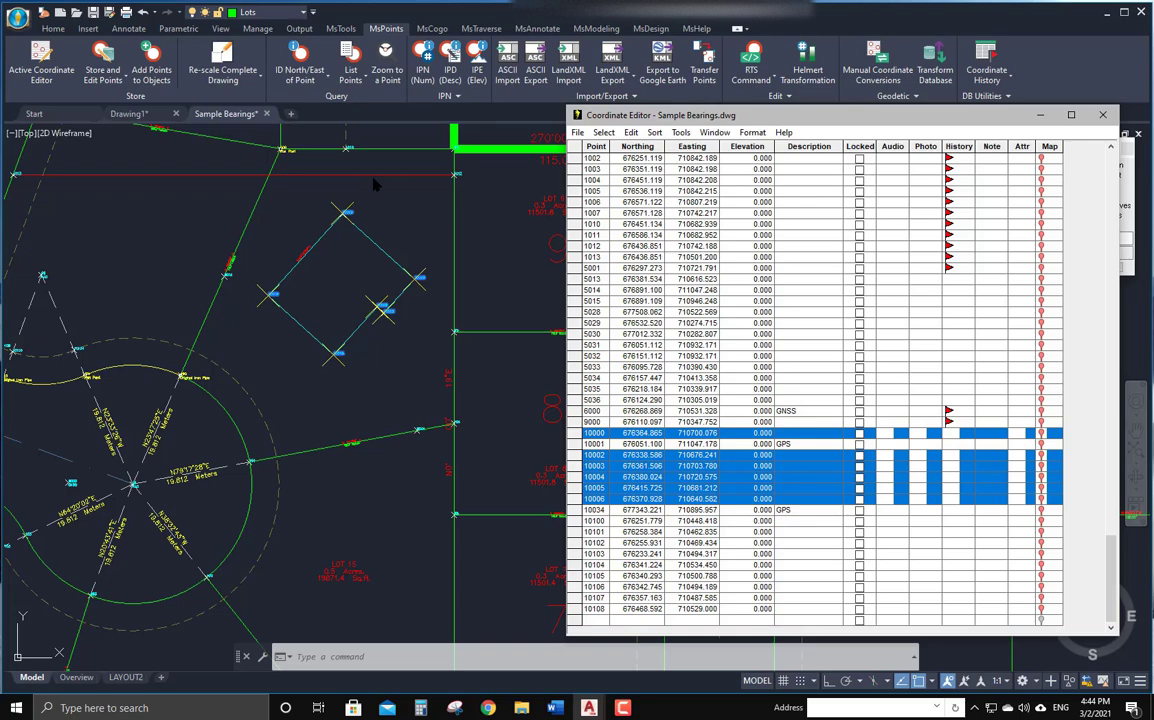
Start Rotate/Shift/Scale on the selected points, answering No to using the command line.
left_click(632, 134)
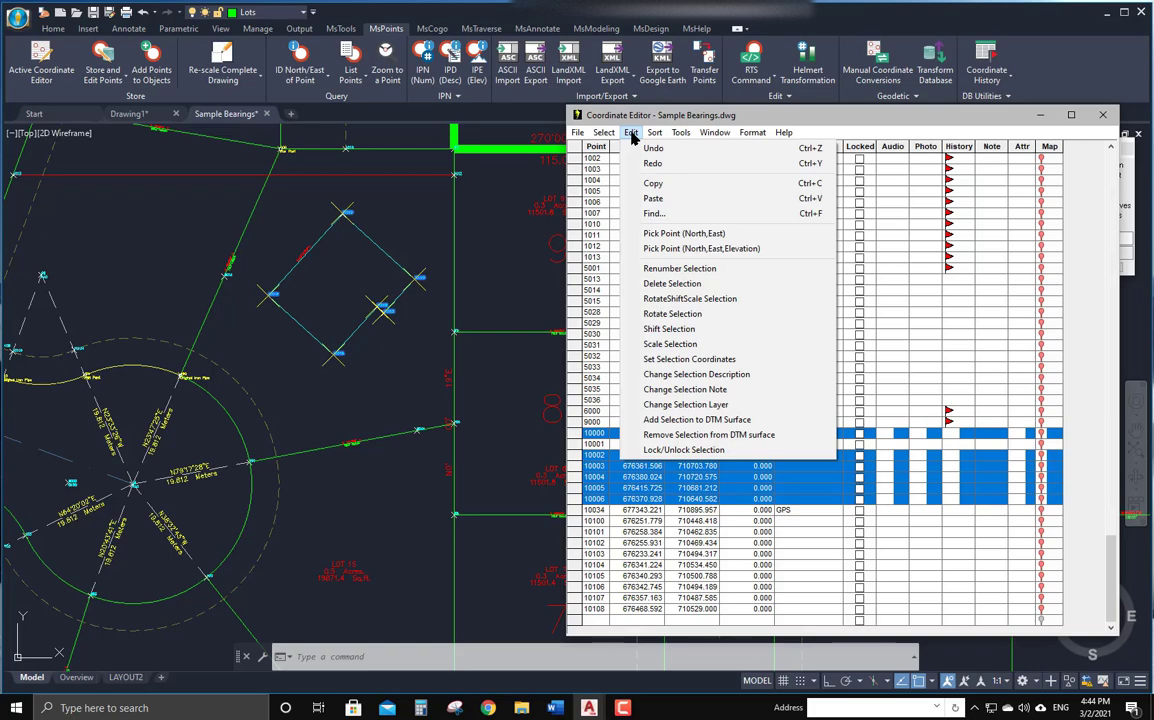
left_click(717, 299)
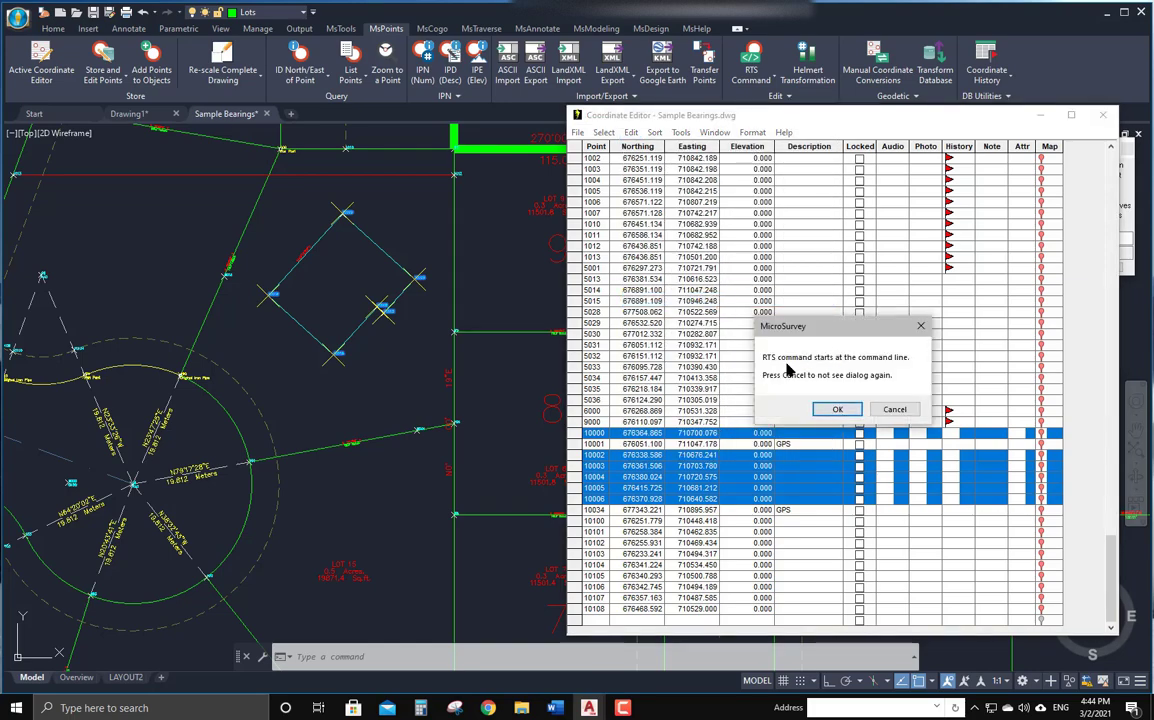
left_click(840, 410)
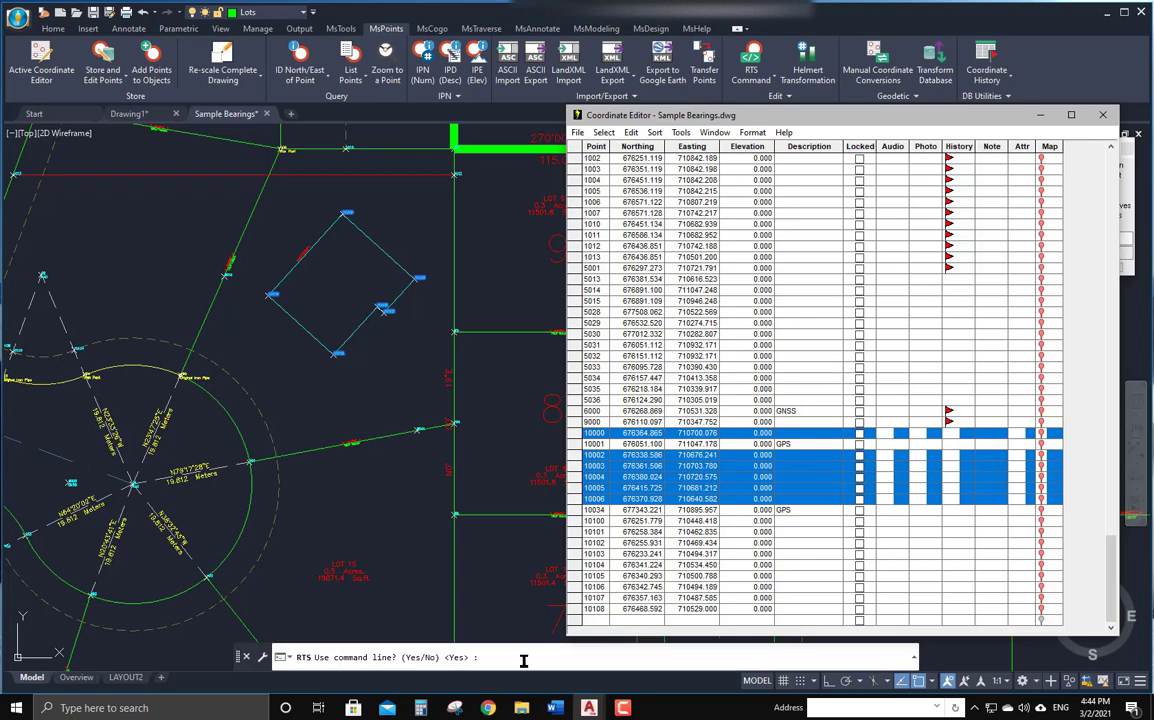
left_click(534, 659)
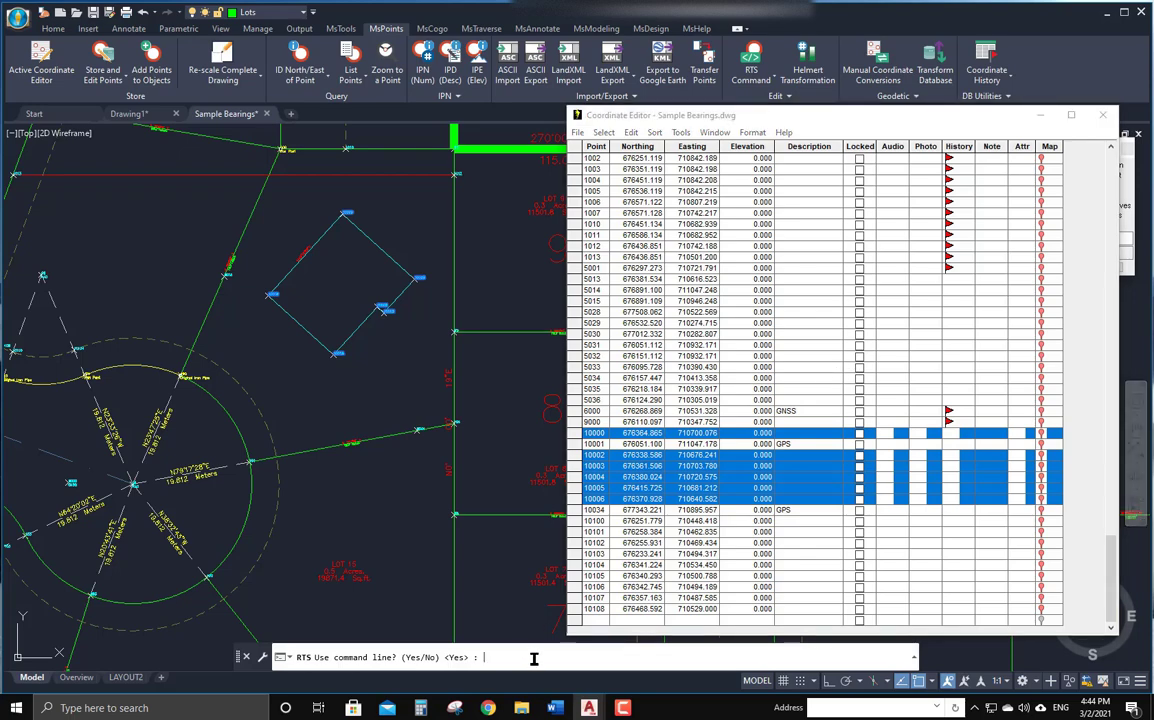
type("n")
key("Return")
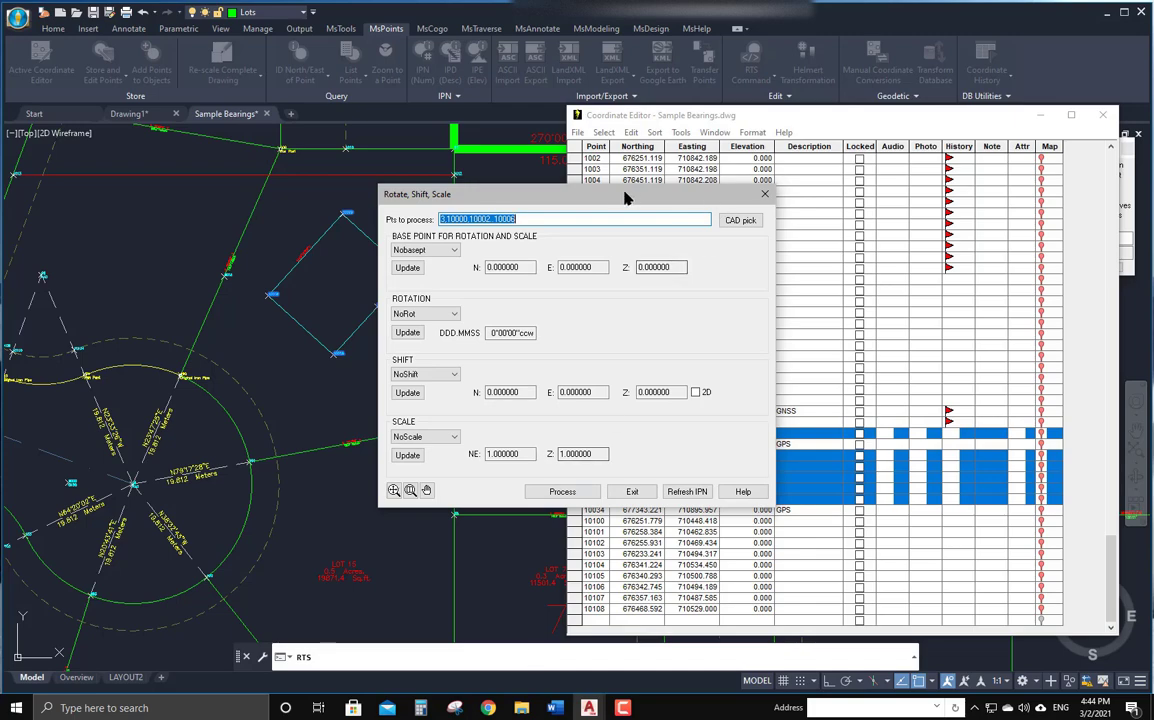
left_click_drag(625, 195, 891, 209)
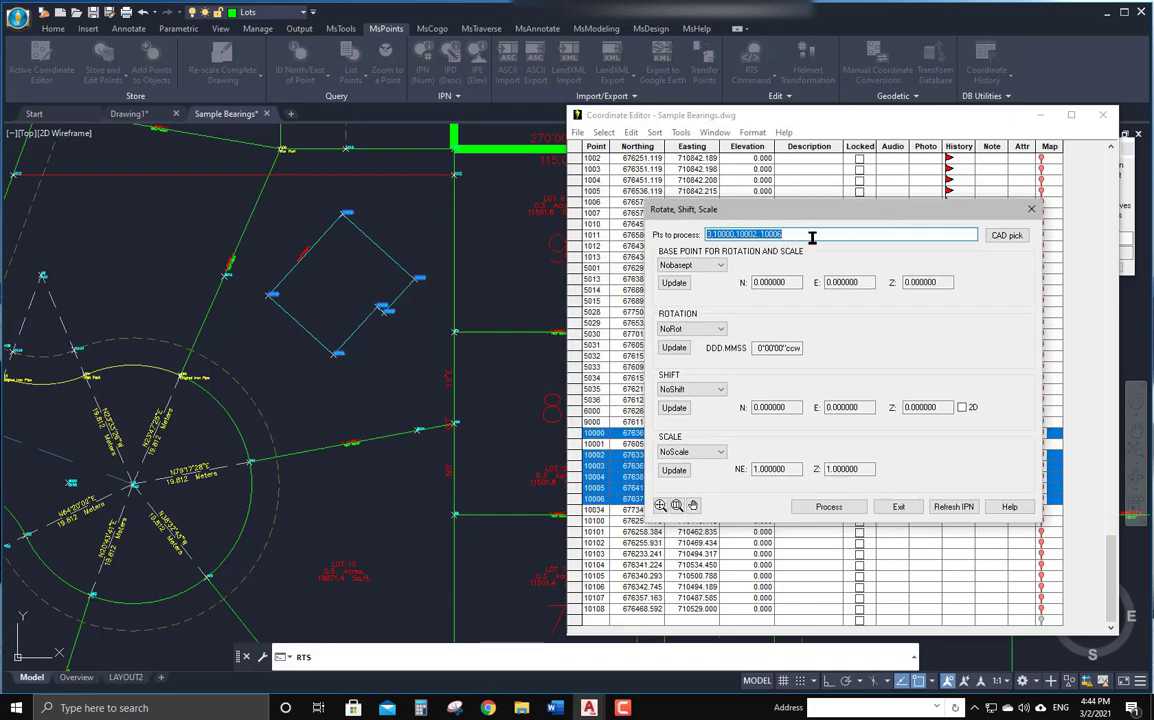
left_click_drag(812, 237, 698, 236)
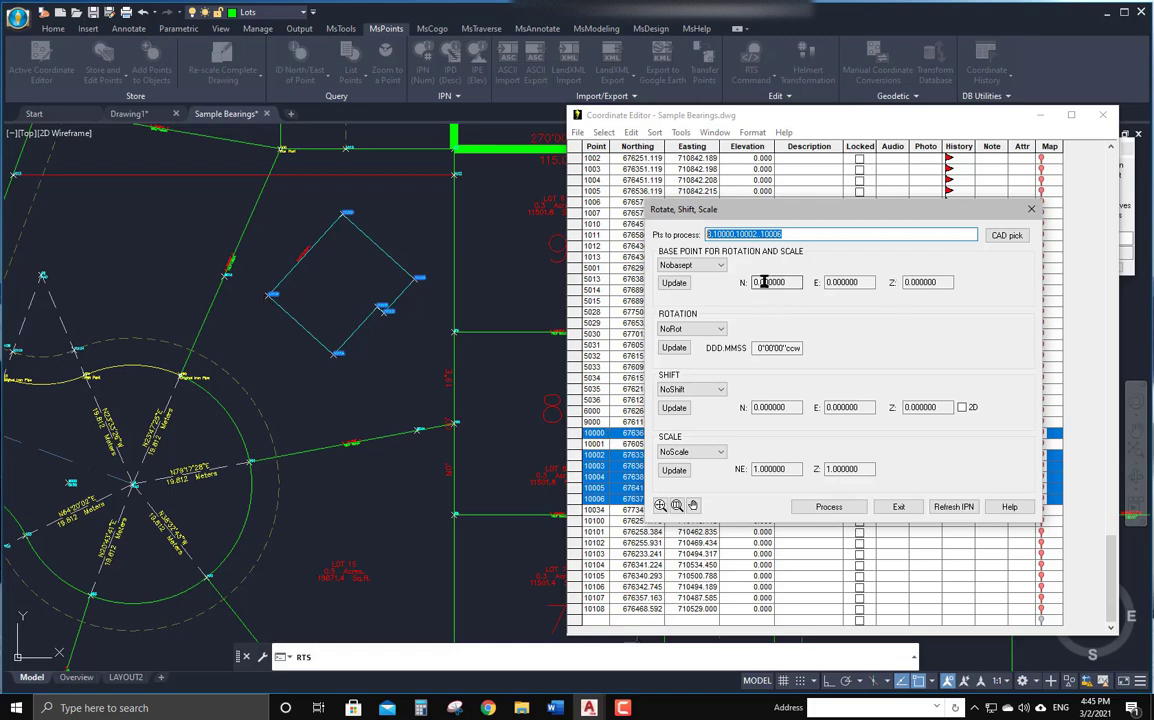
Set the Rotate/Shift/Scale base point by point number to 10000 and update its coordinates.
left_click(690, 265)
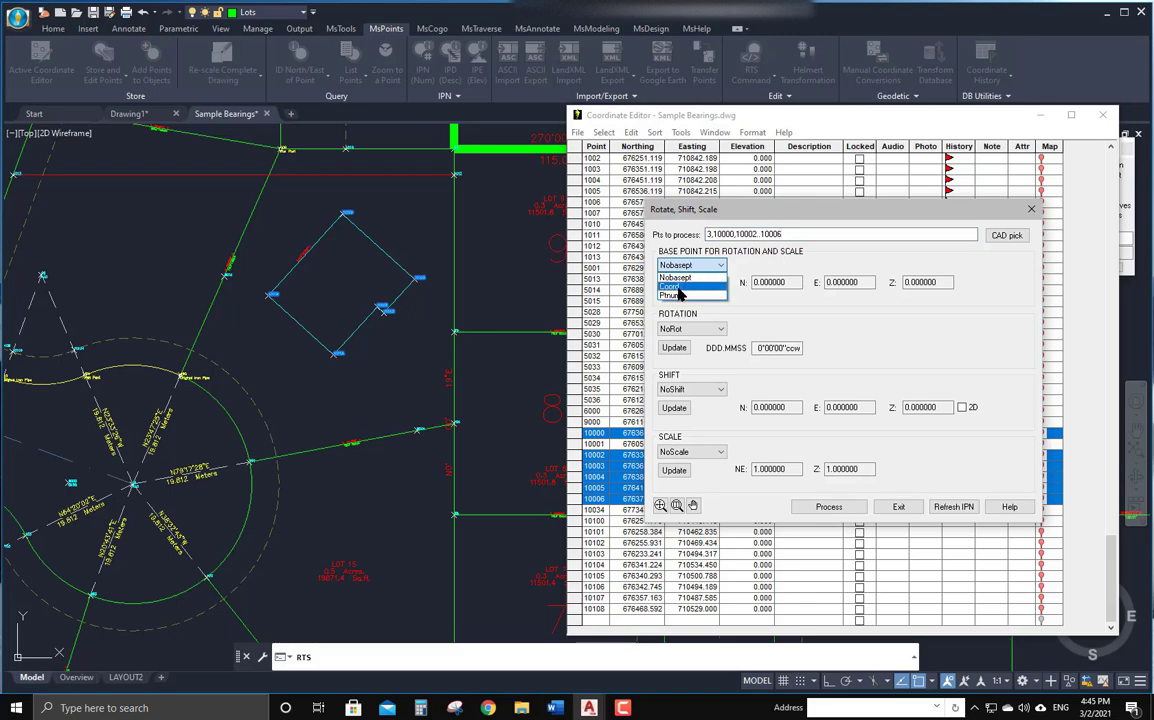
left_click(686, 276)
left_click(687, 268)
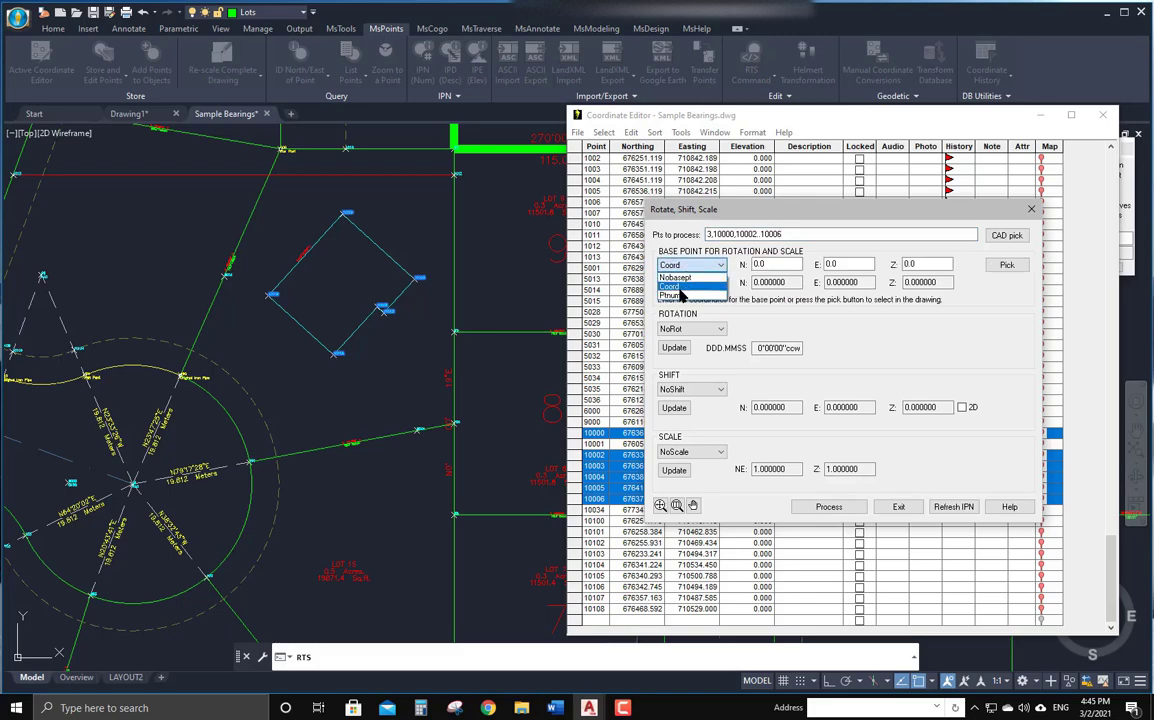
left_click(680, 287)
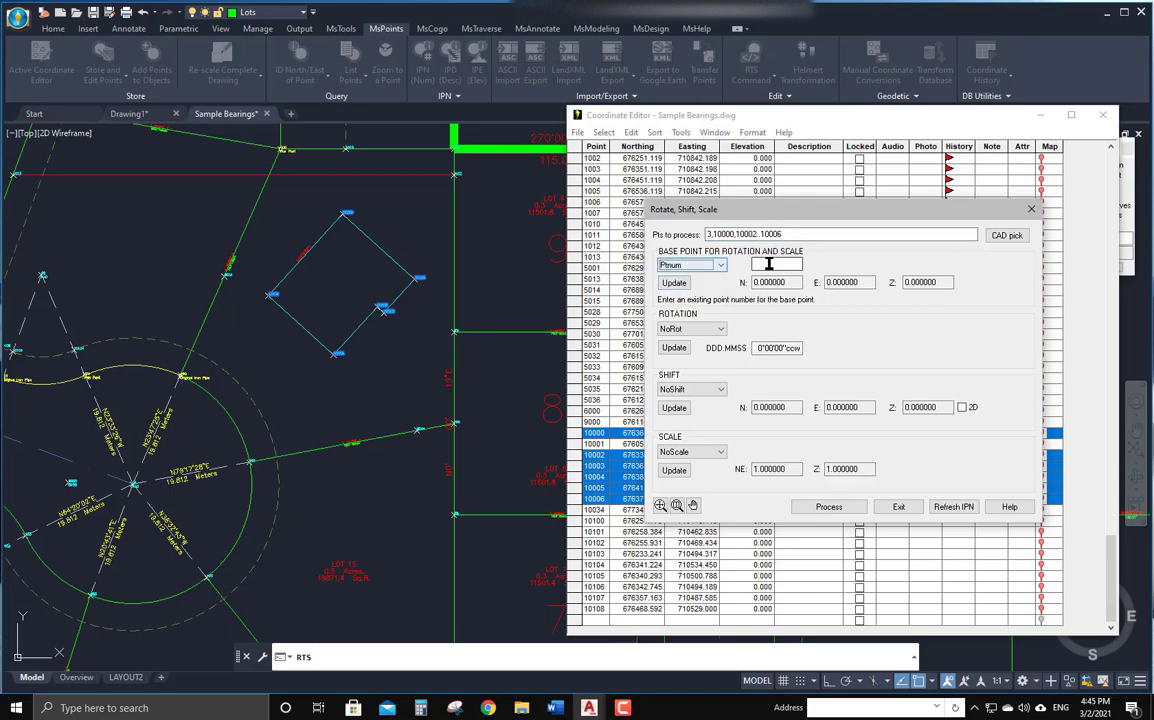
left_click(770, 264)
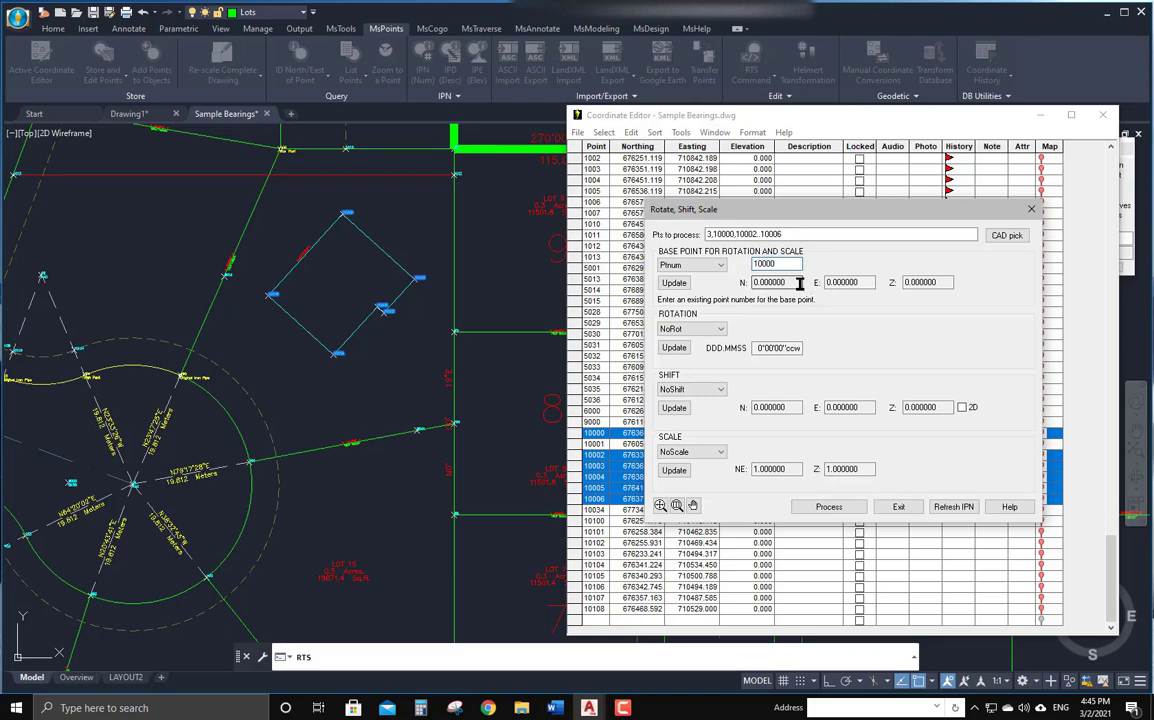
left_click(675, 284)
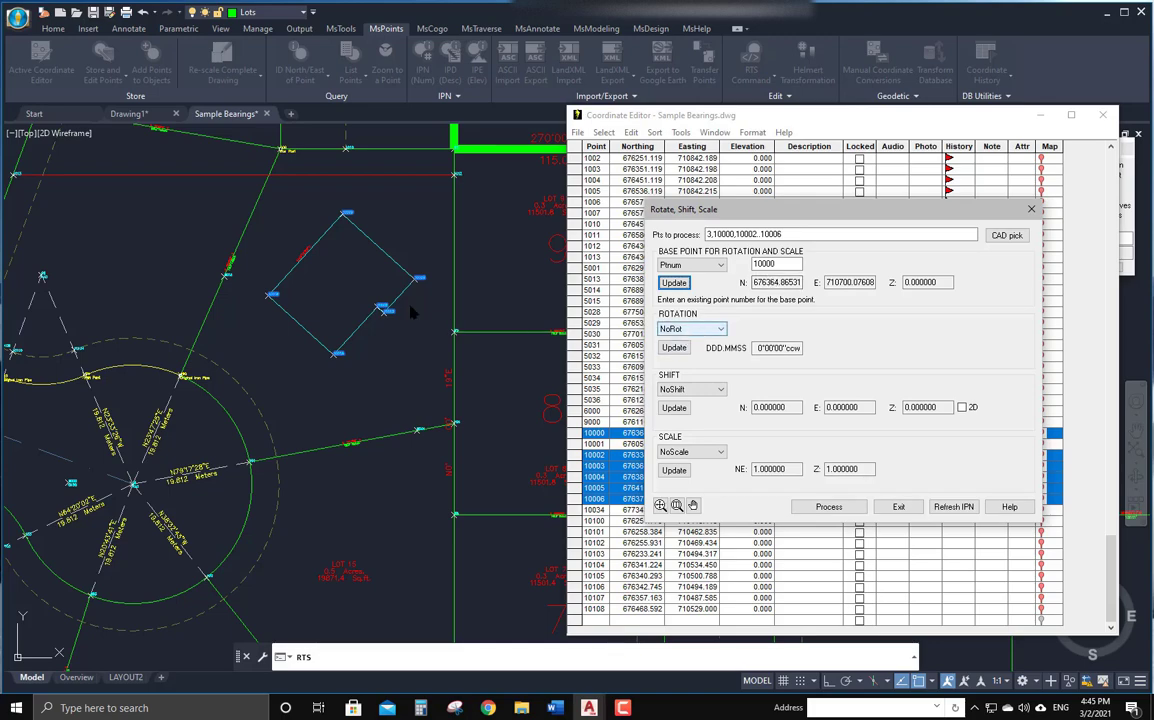
Set the rotation to 2Lines, picking the building's edge as the original line and the lot line as the destination.
left_click(690, 329)
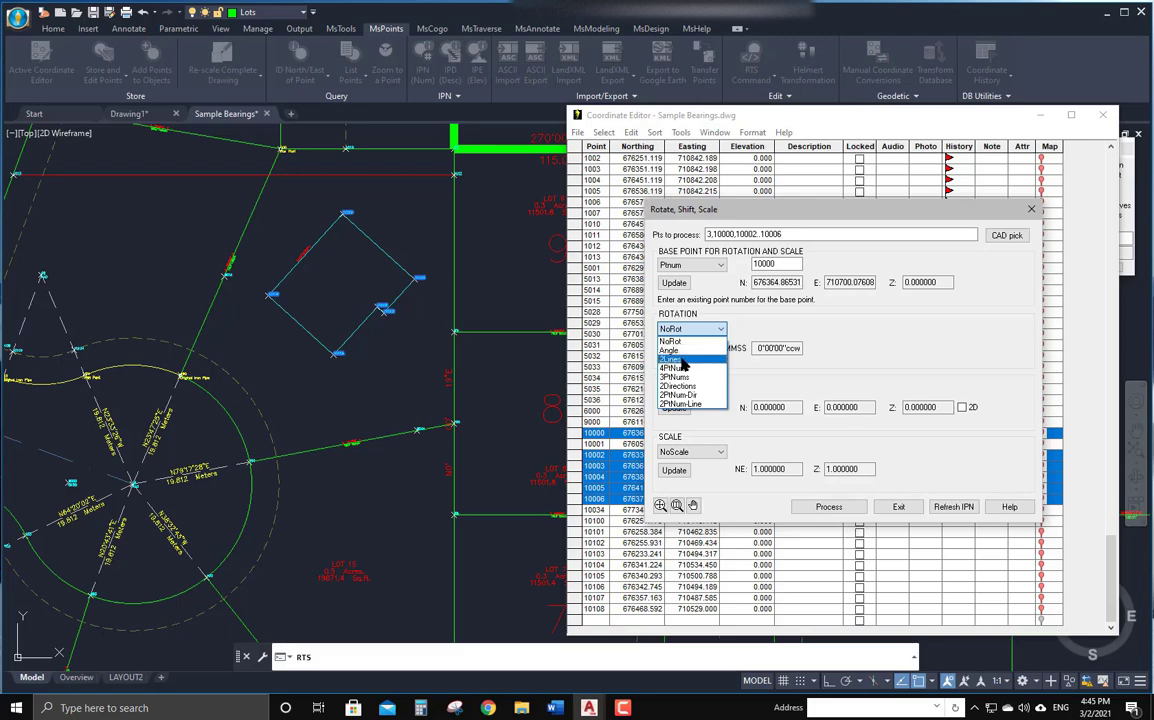
left_click(681, 360)
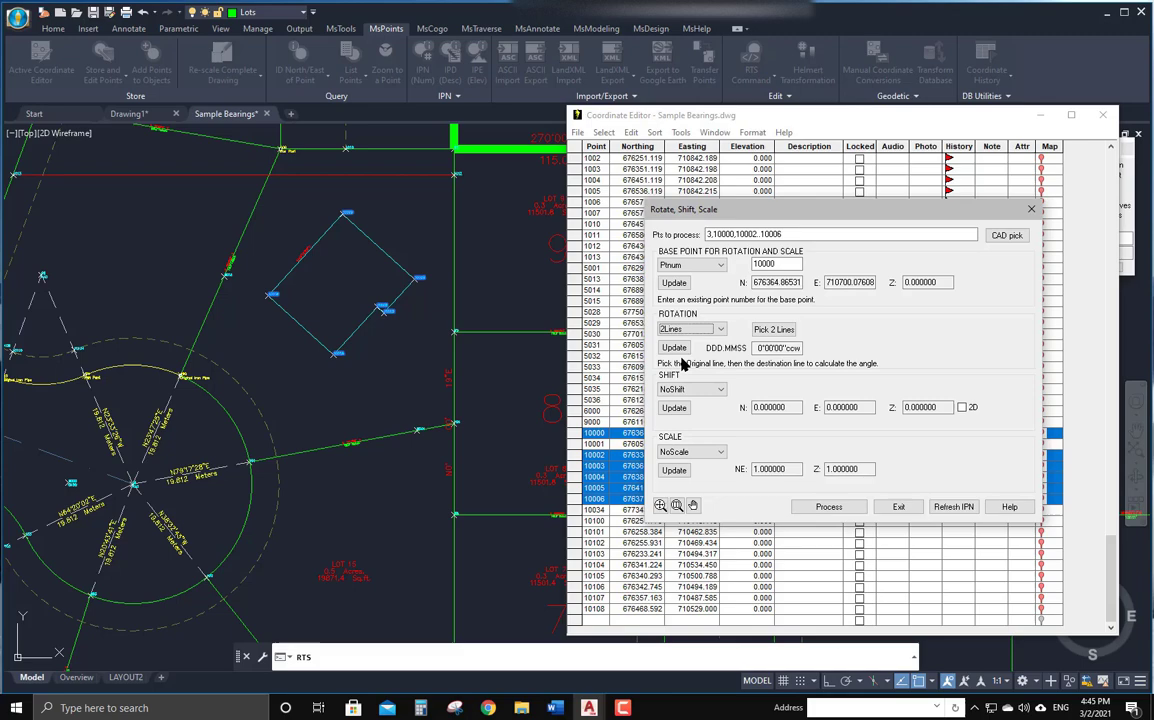
left_click(775, 330)
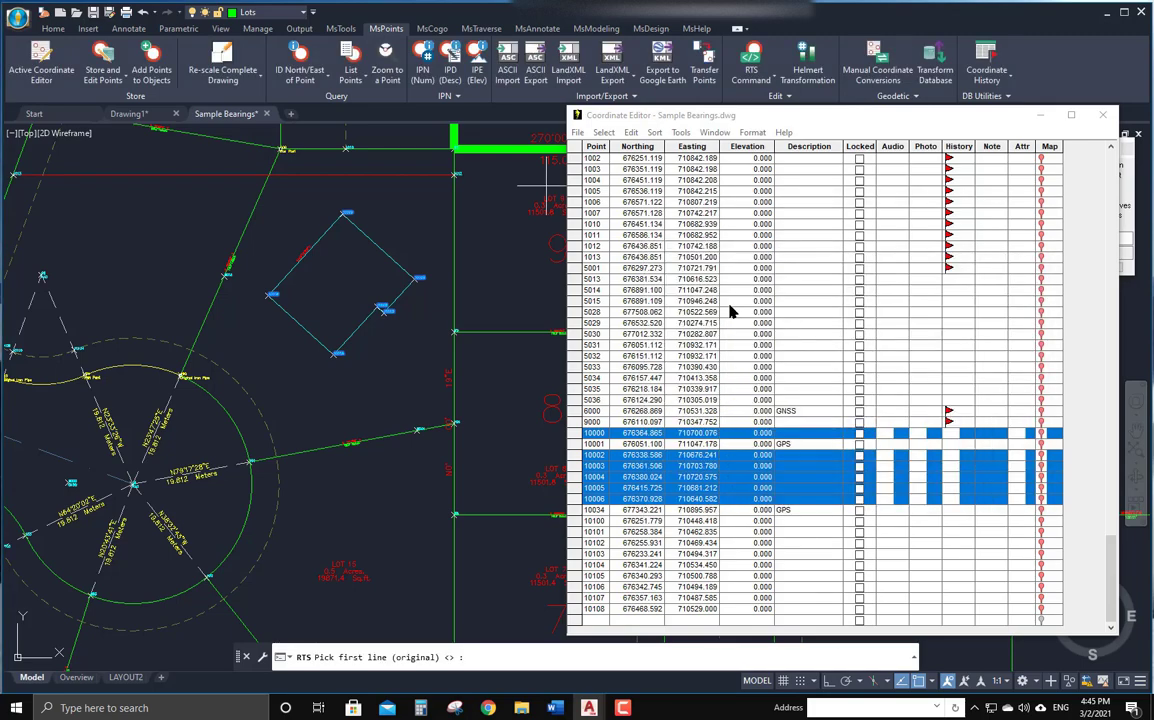
left_click(324, 239)
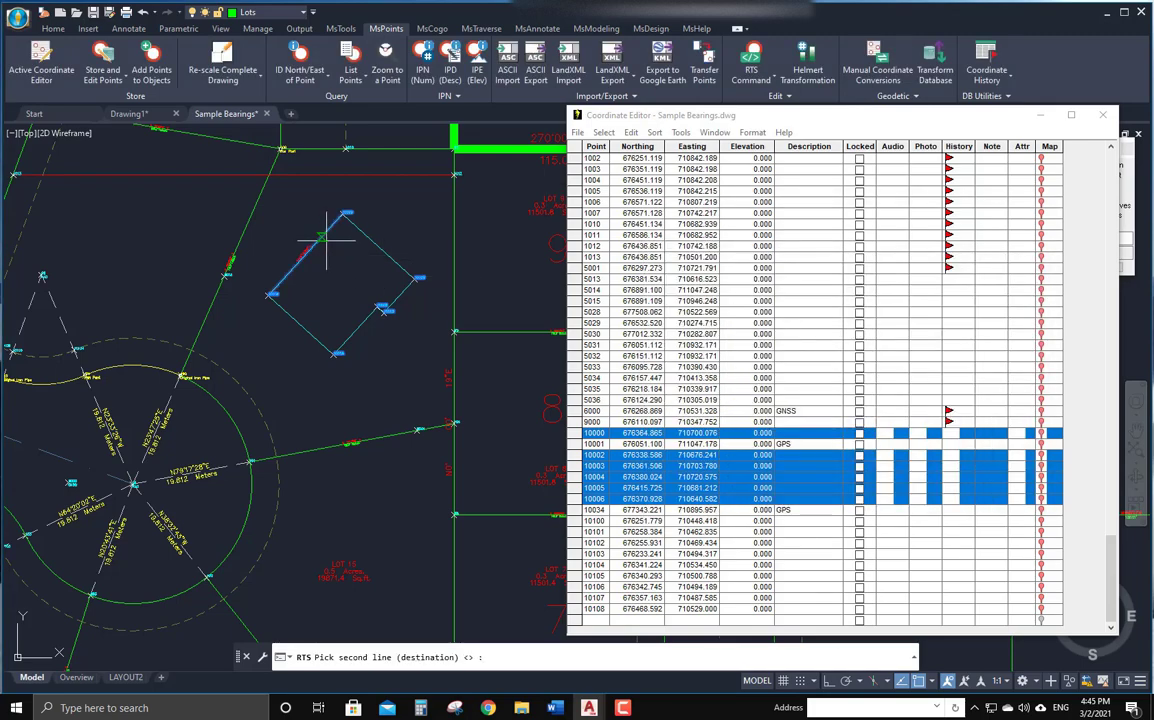
left_click(252, 212)
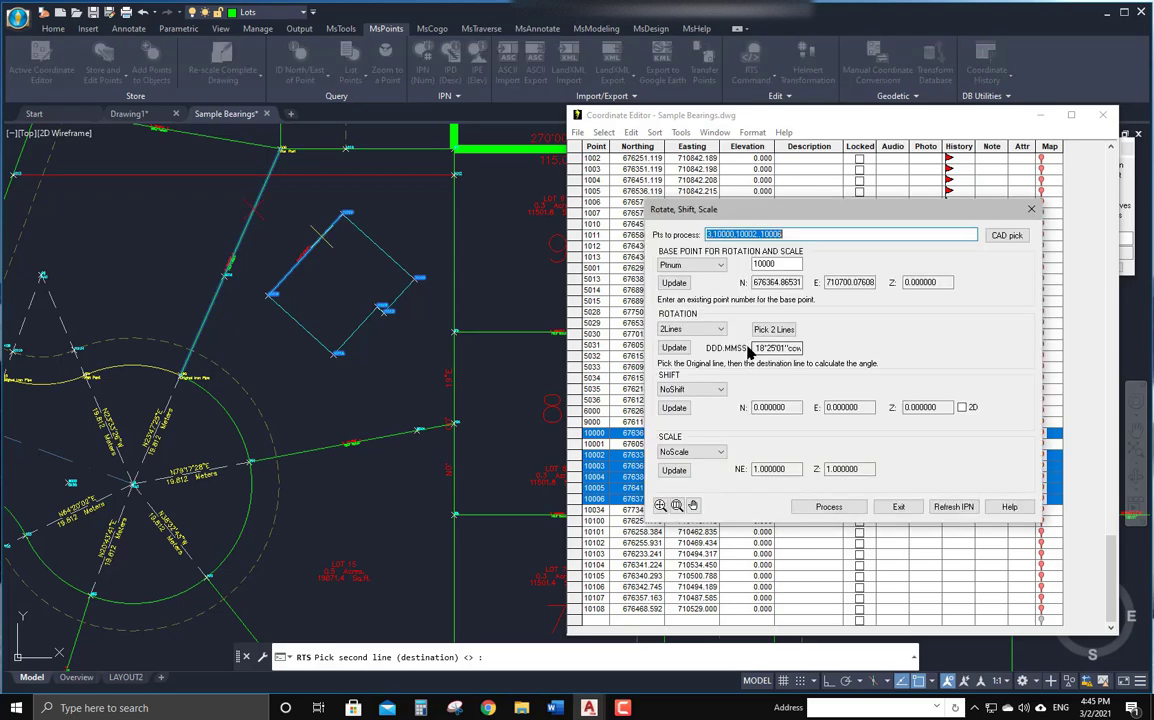
left_click_drag(759, 347, 805, 348)
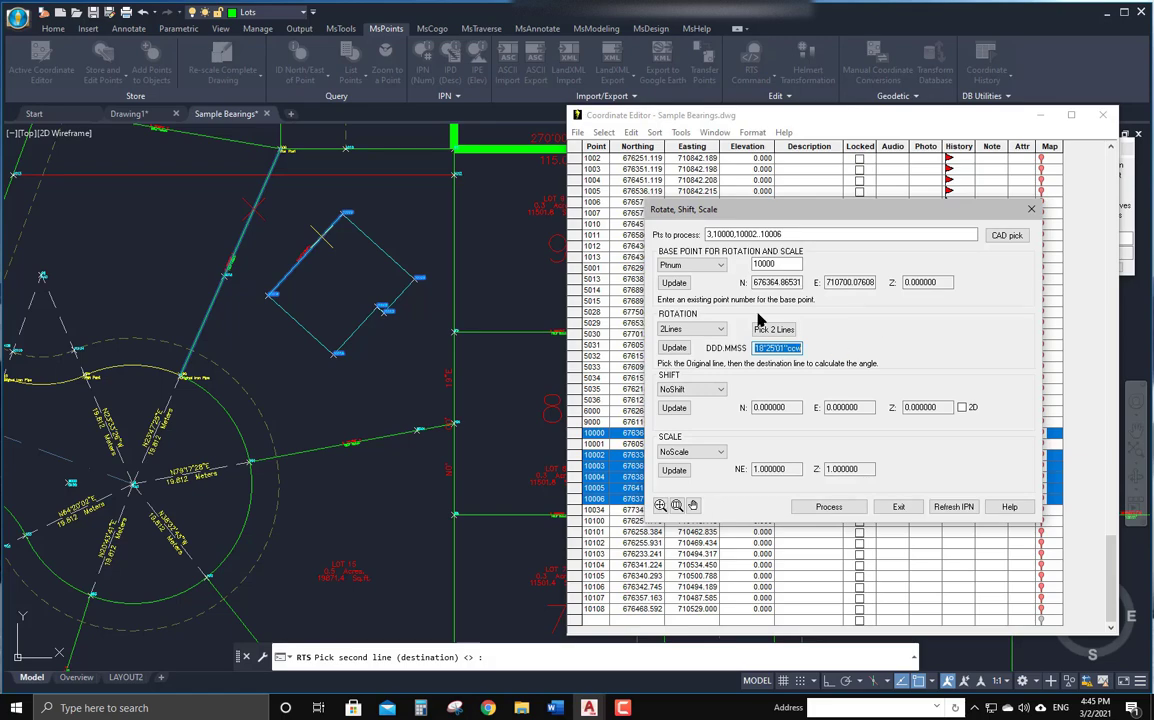
Process the rotation, confirm the data, and overwrite the protected points, turning off point protection.
left_click(830, 507)
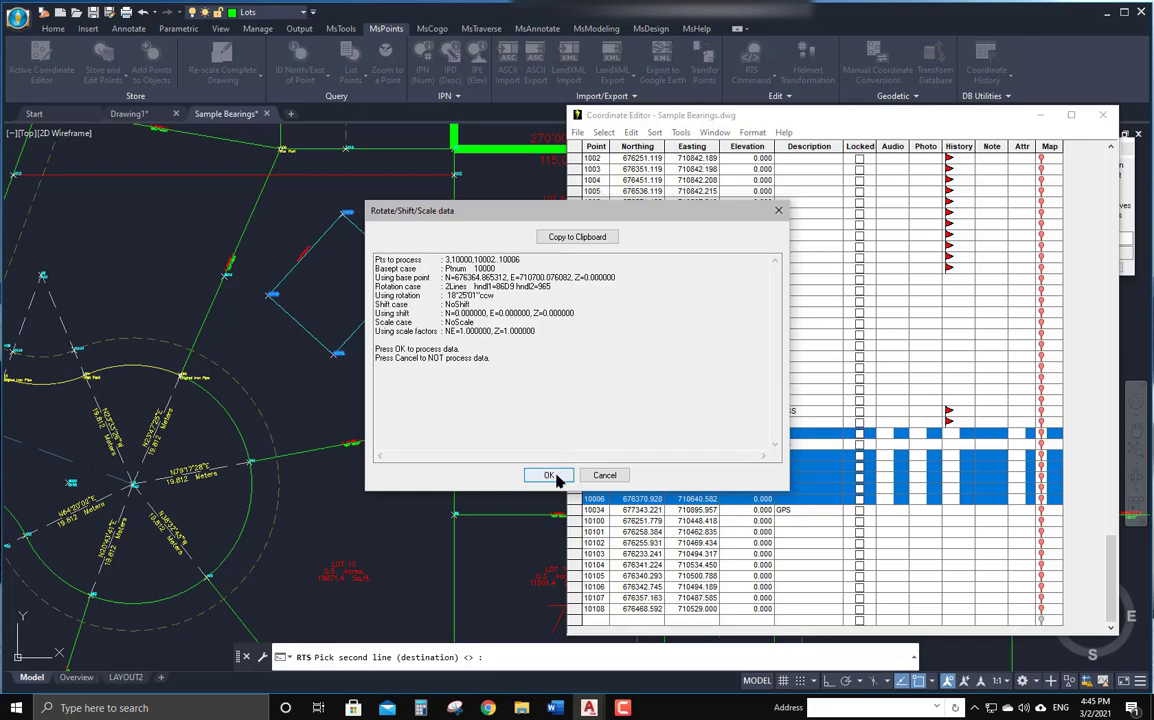
left_click(550, 477)
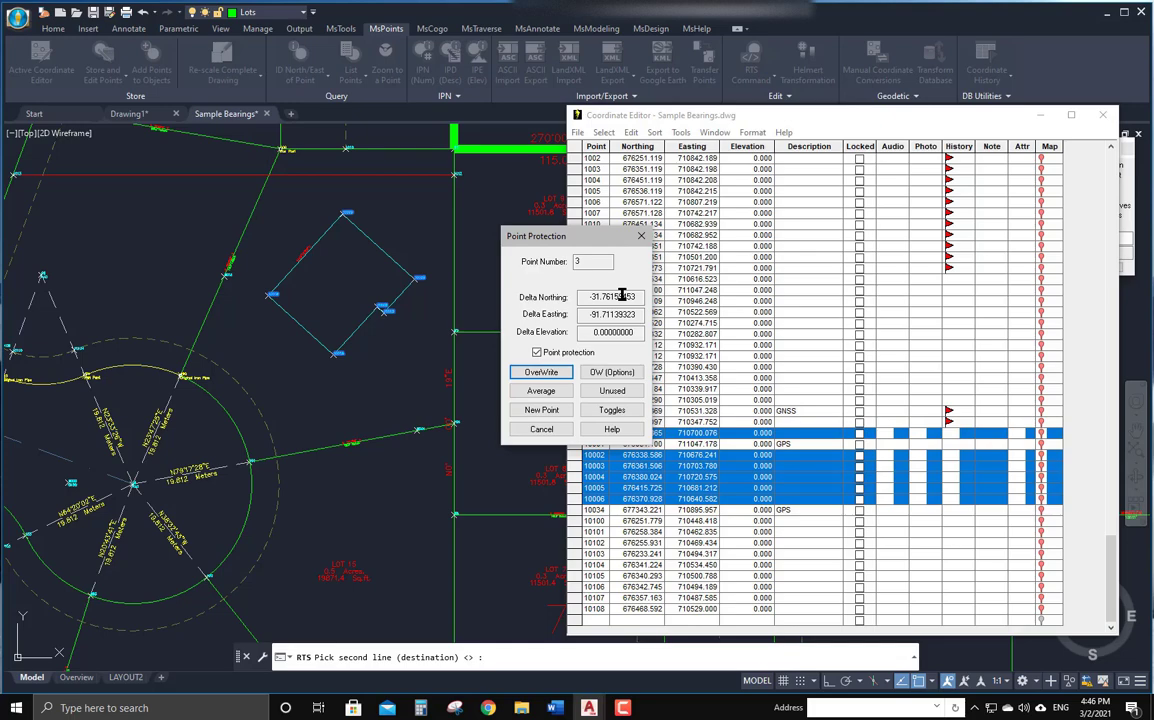
left_click(549, 375)
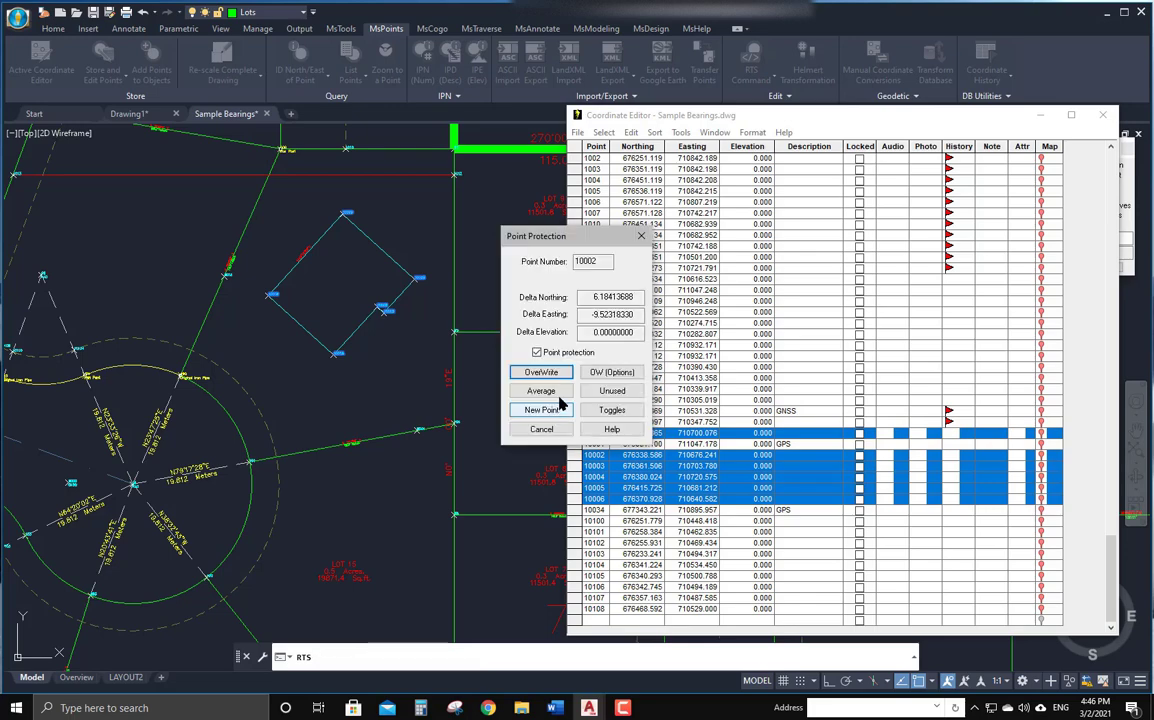
left_click(537, 353)
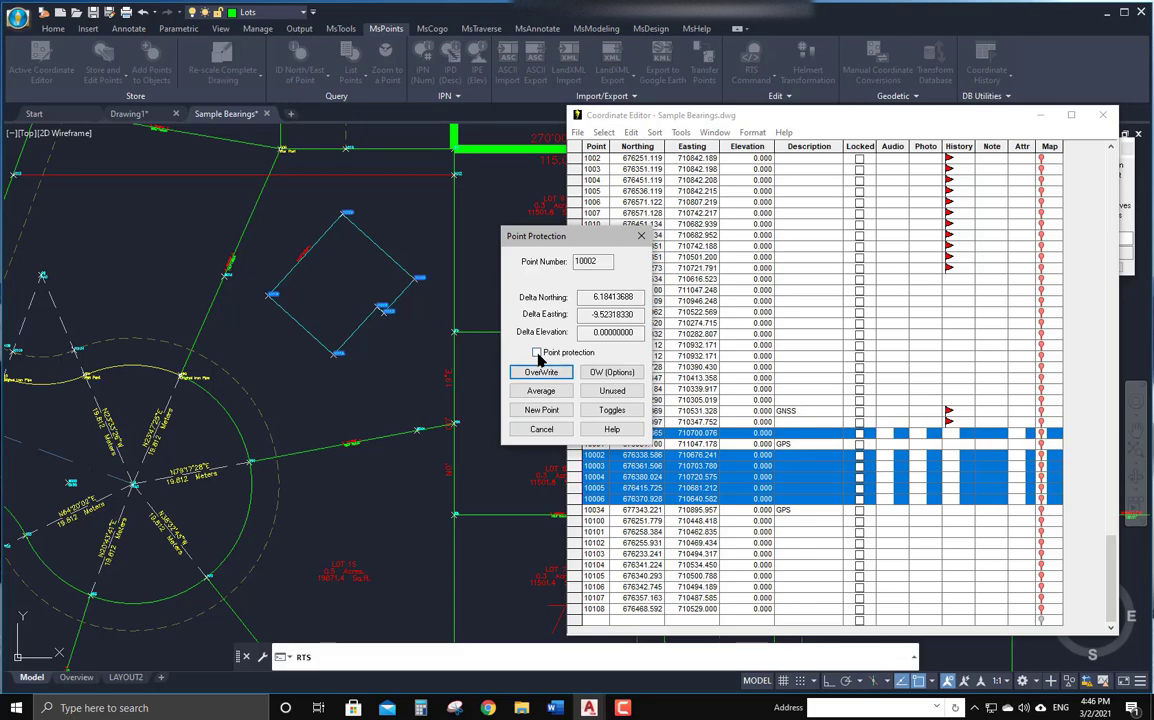
left_click(549, 375)
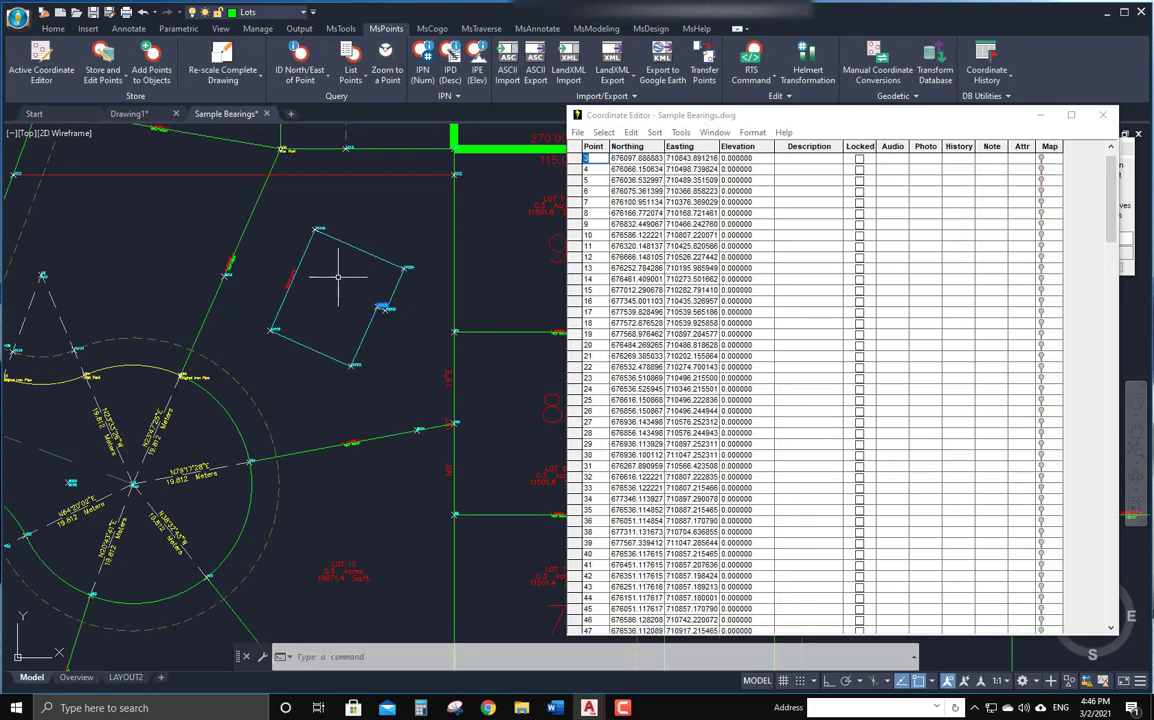
Move the Coordinate Editor aside and zoom in to inspect the rotated building.
left_click_drag(866, 117, 753, 167)
left_click(1084, 147)
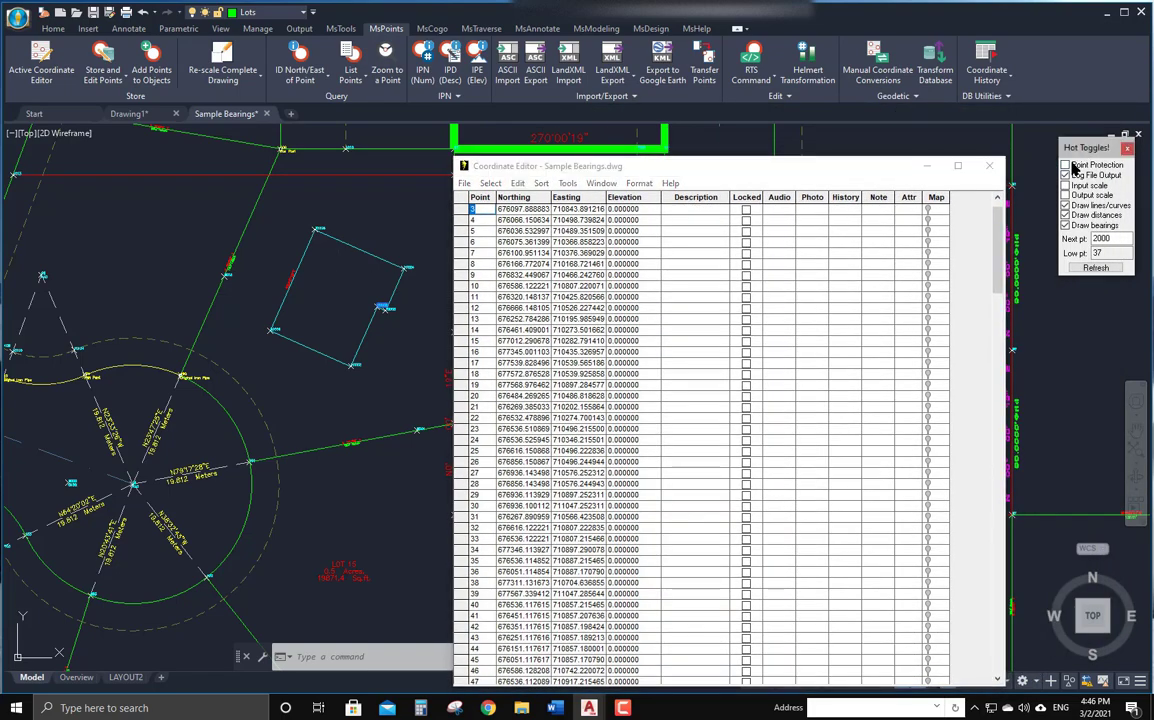
mouse_move(686, 163)
left_mouse_down()
mouse_move(761, 135)
mouse_move(890, 135)
left_mouse_up()
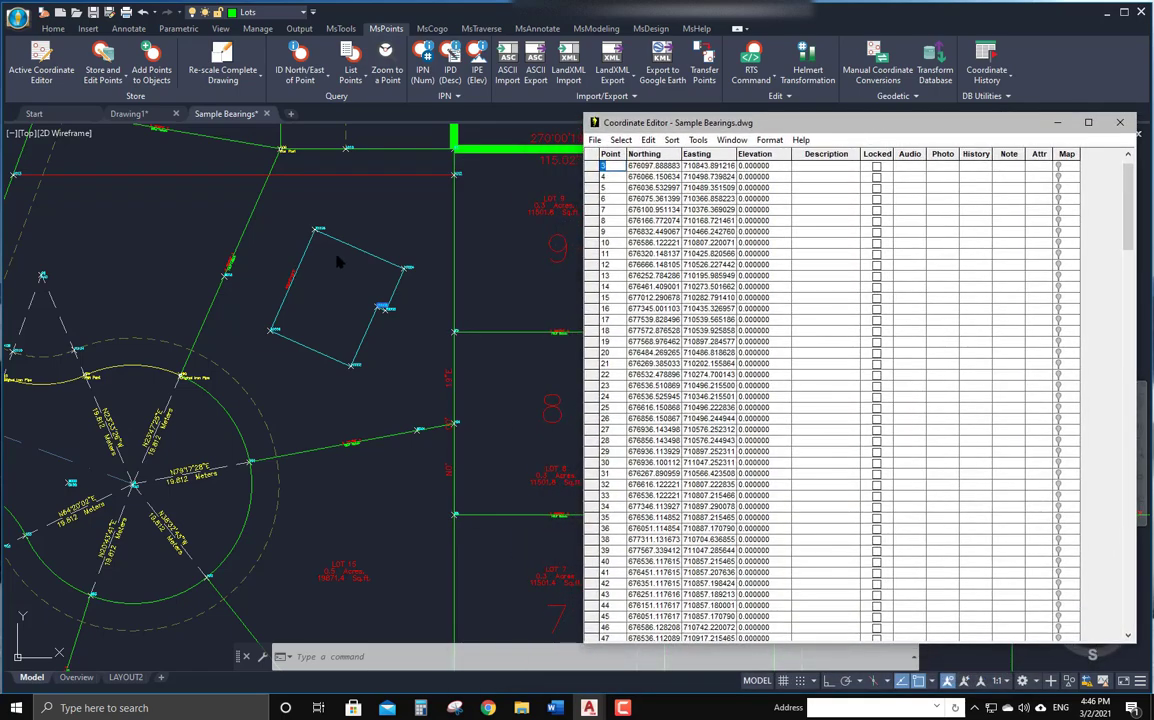
scroll(301, 270, "up", 6)
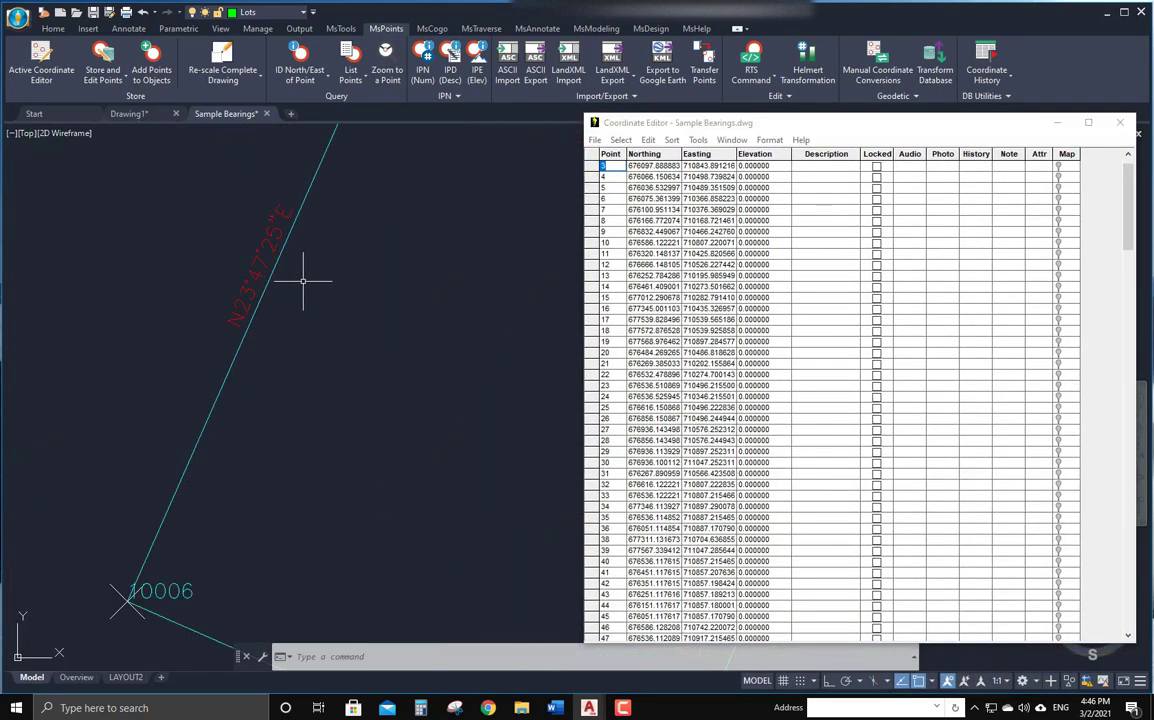
scroll(354, 260, "down", 5)
middle_click_drag(399, 283, 319, 276)
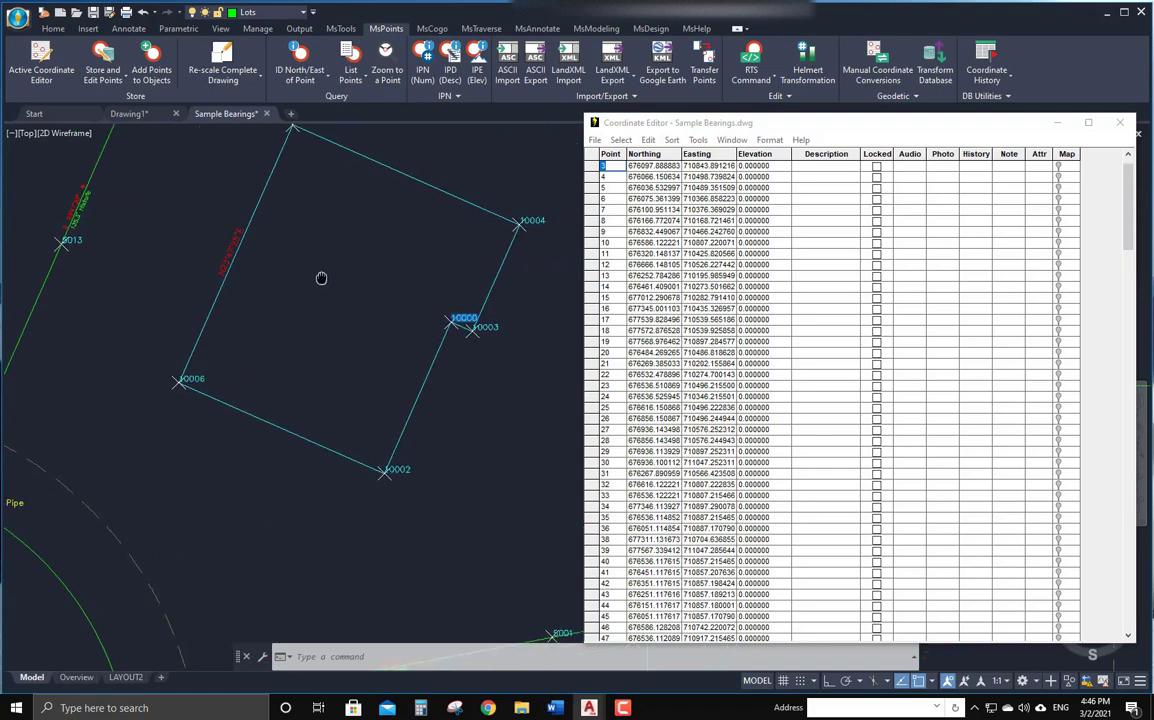
scroll(319, 276, "up", 1)
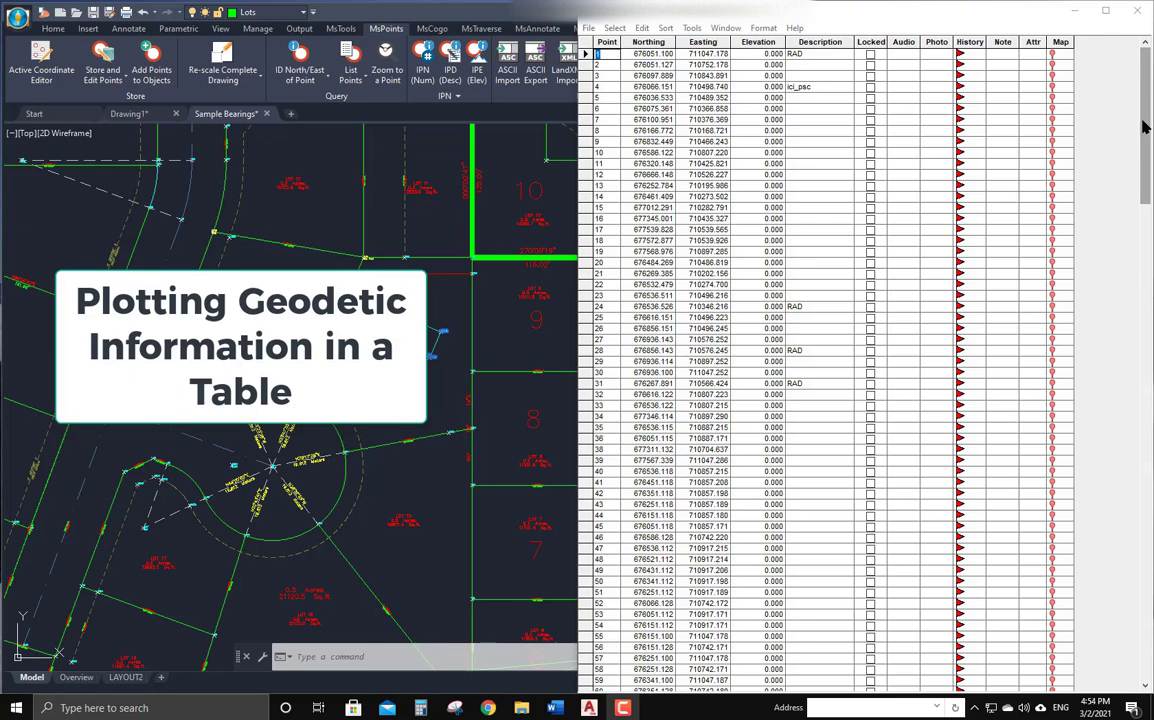
Enable Lat/Long 1 transformed coordinates in the coordinate systems settings and set its horizontal system to LL84.
left_click_drag(1146, 126, 1150, 216)
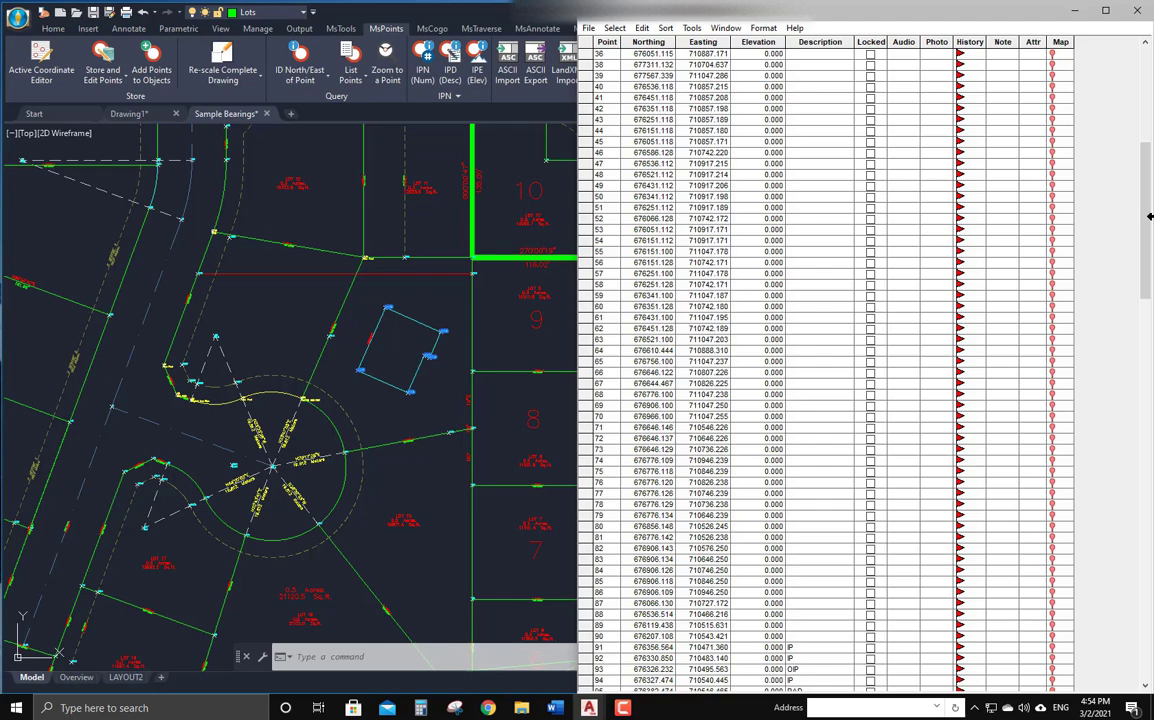
left_click(696, 30)
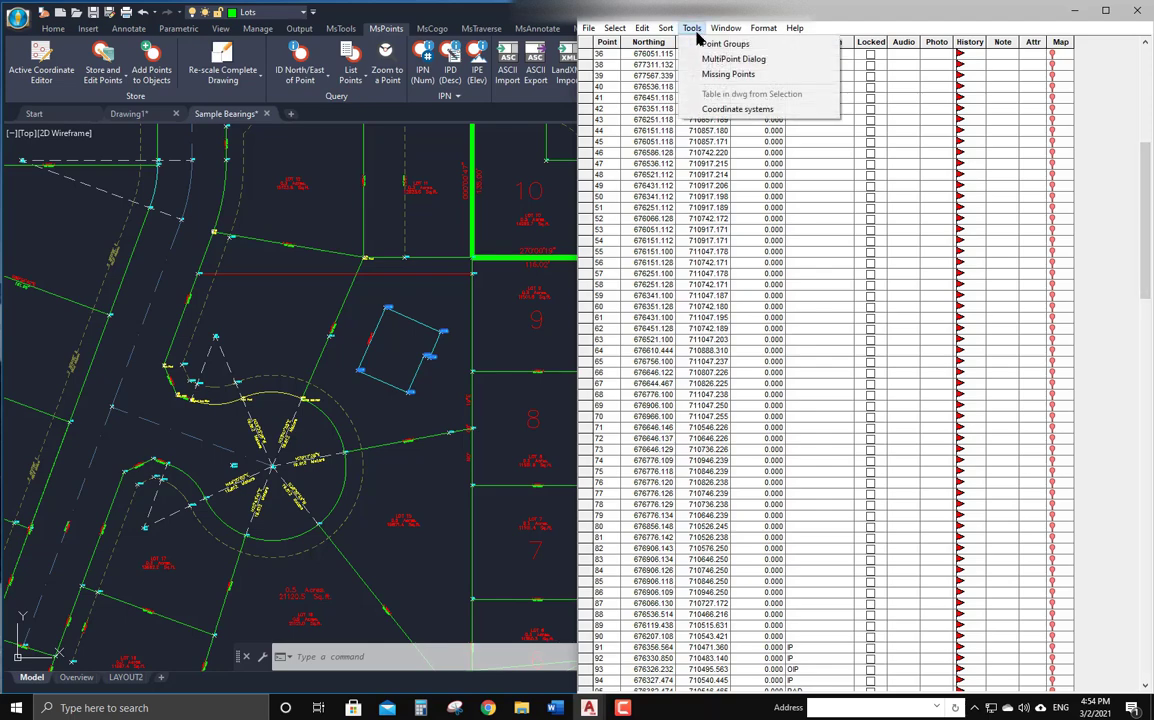
left_click(714, 112)
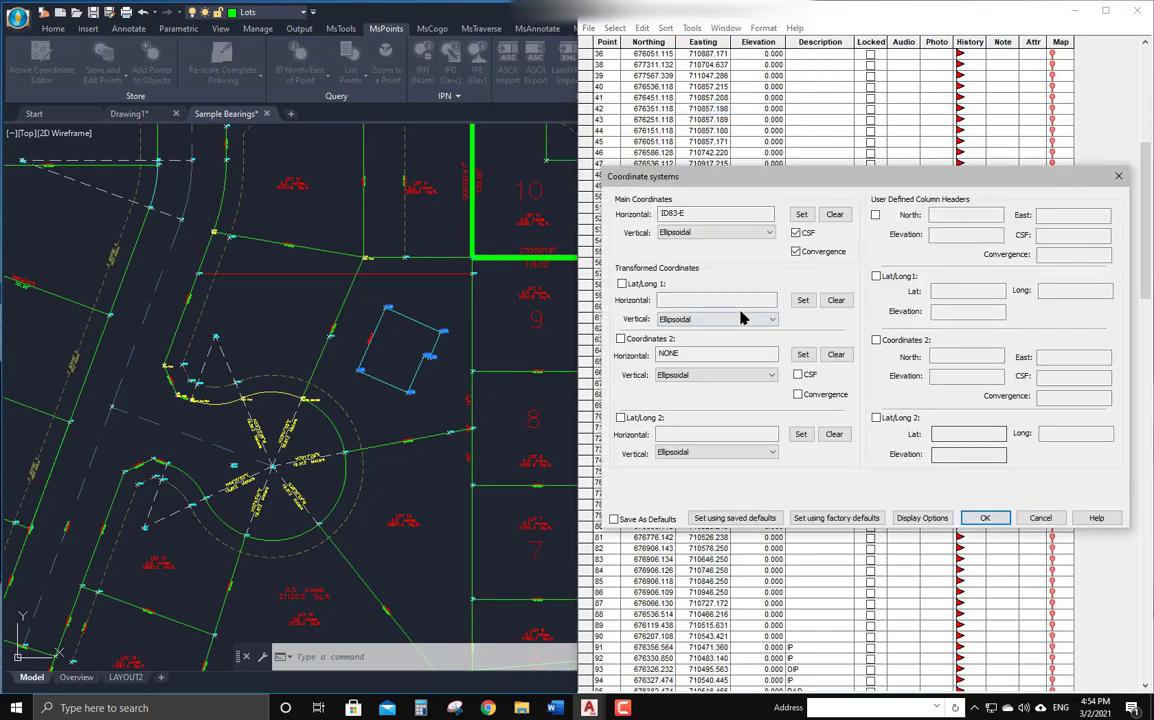
left_click(622, 285)
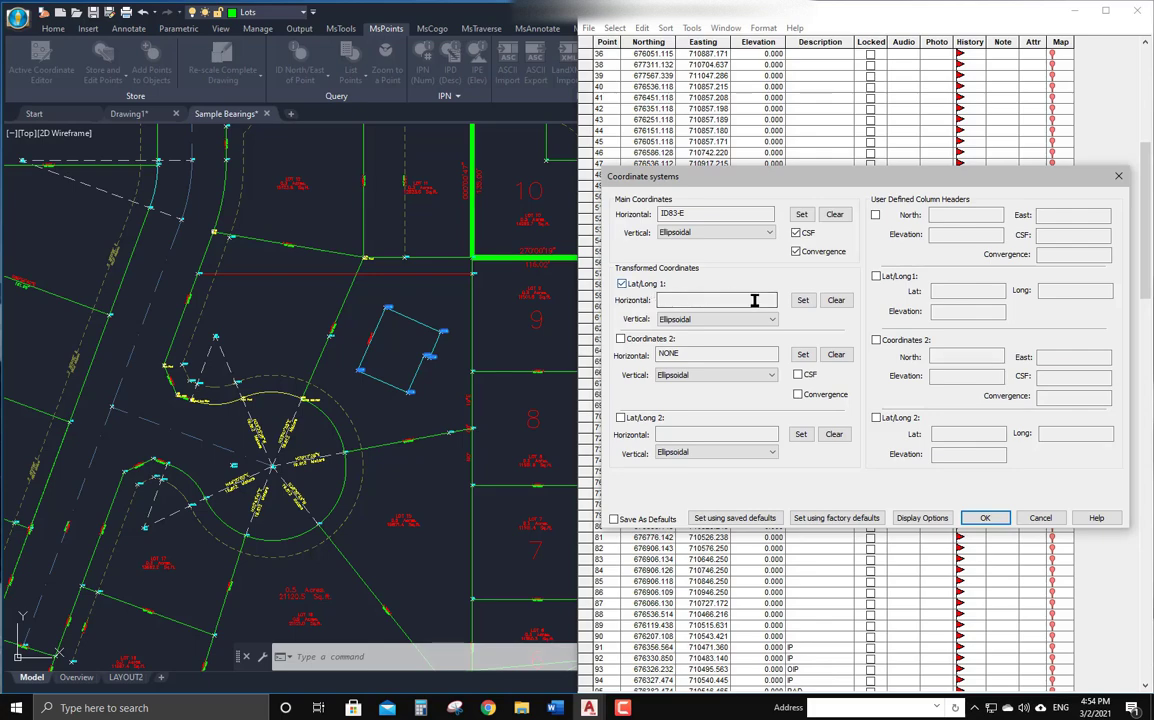
left_click(803, 300)
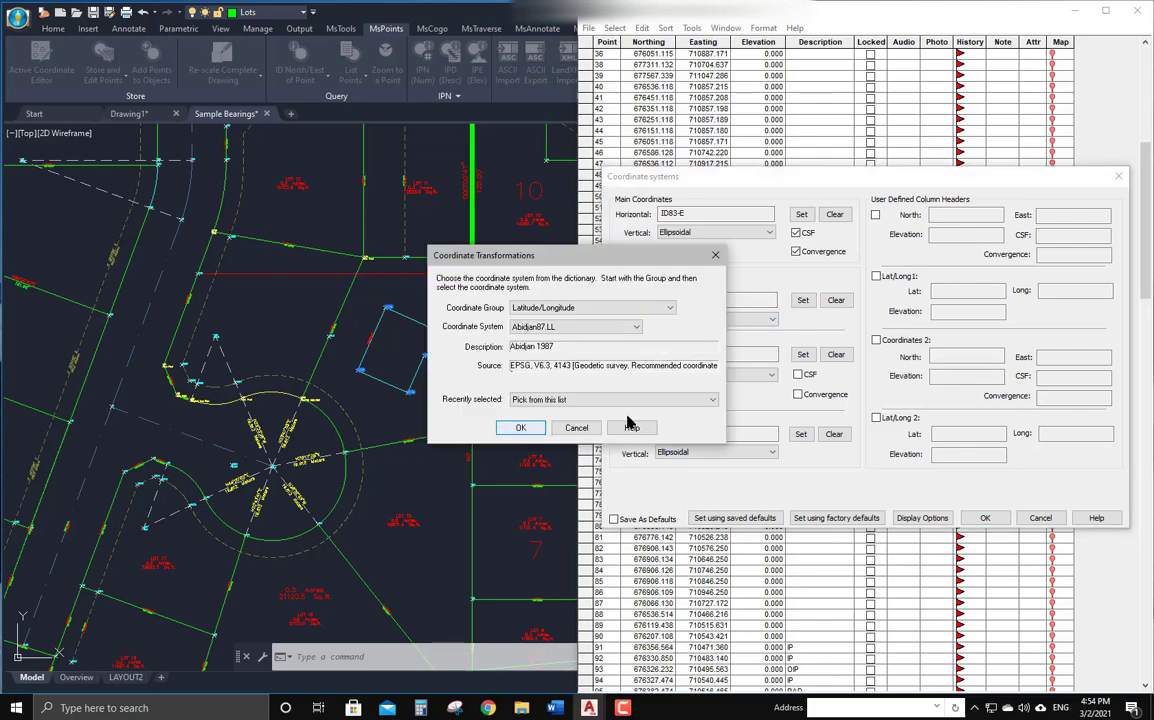
left_click(635, 327)
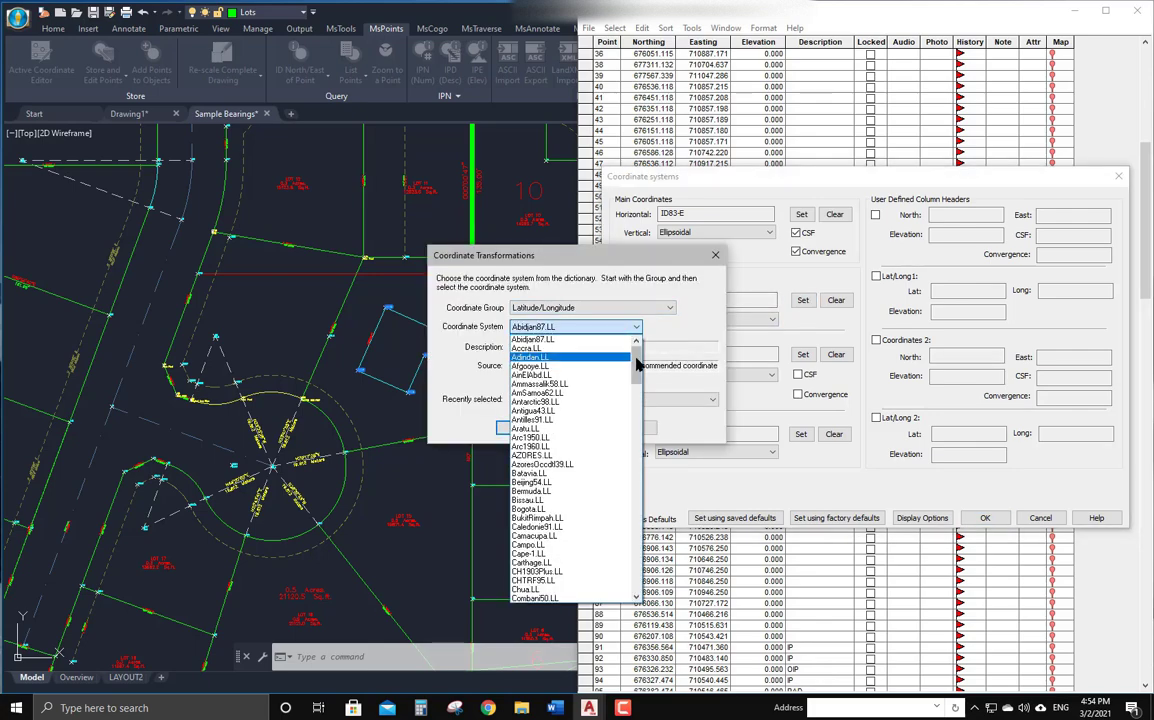
left_click_drag(636, 362, 634, 462)
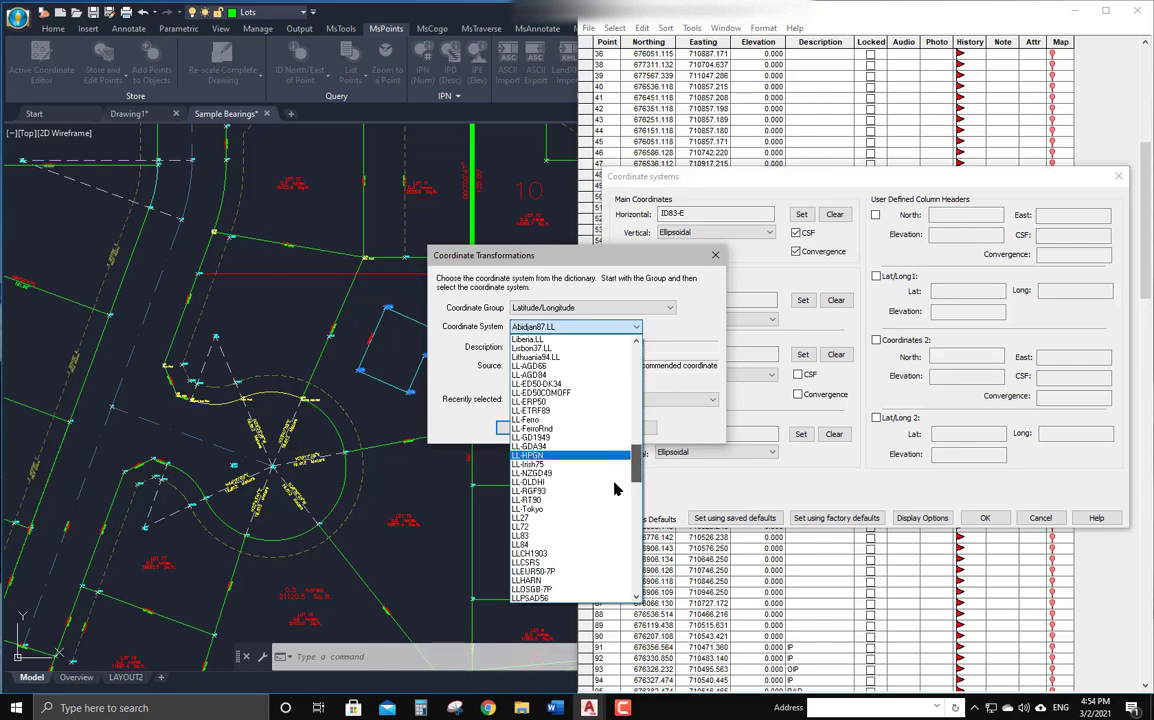
left_click(525, 549)
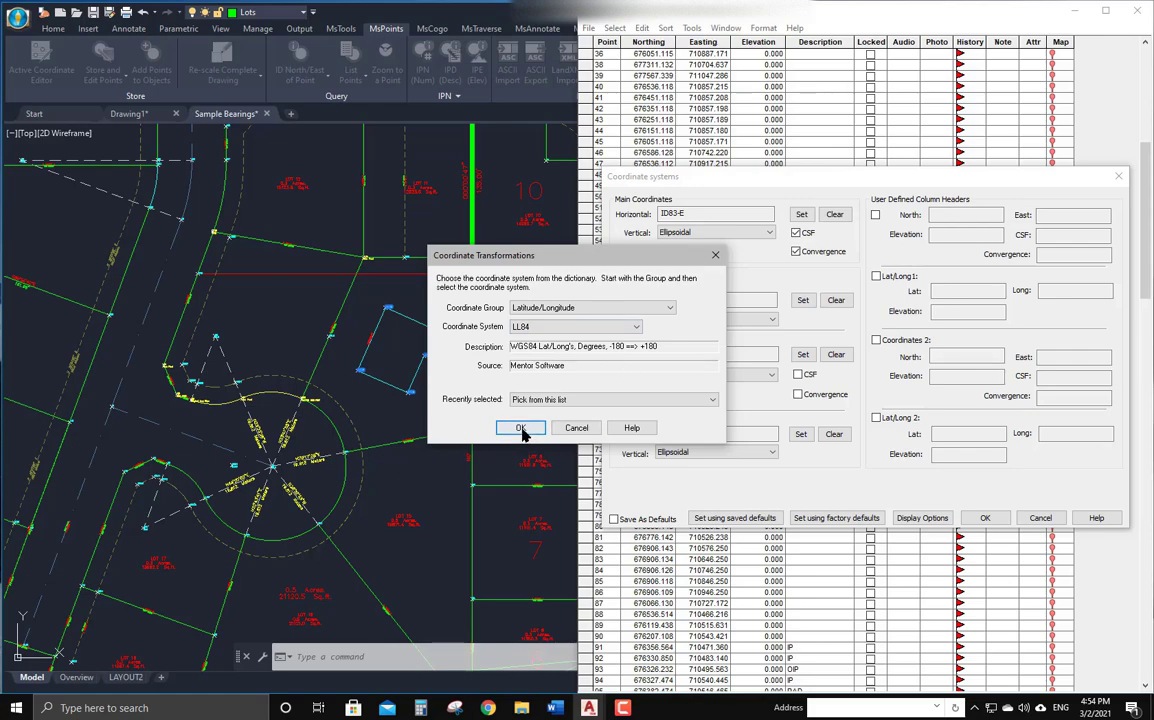
left_click(520, 427)
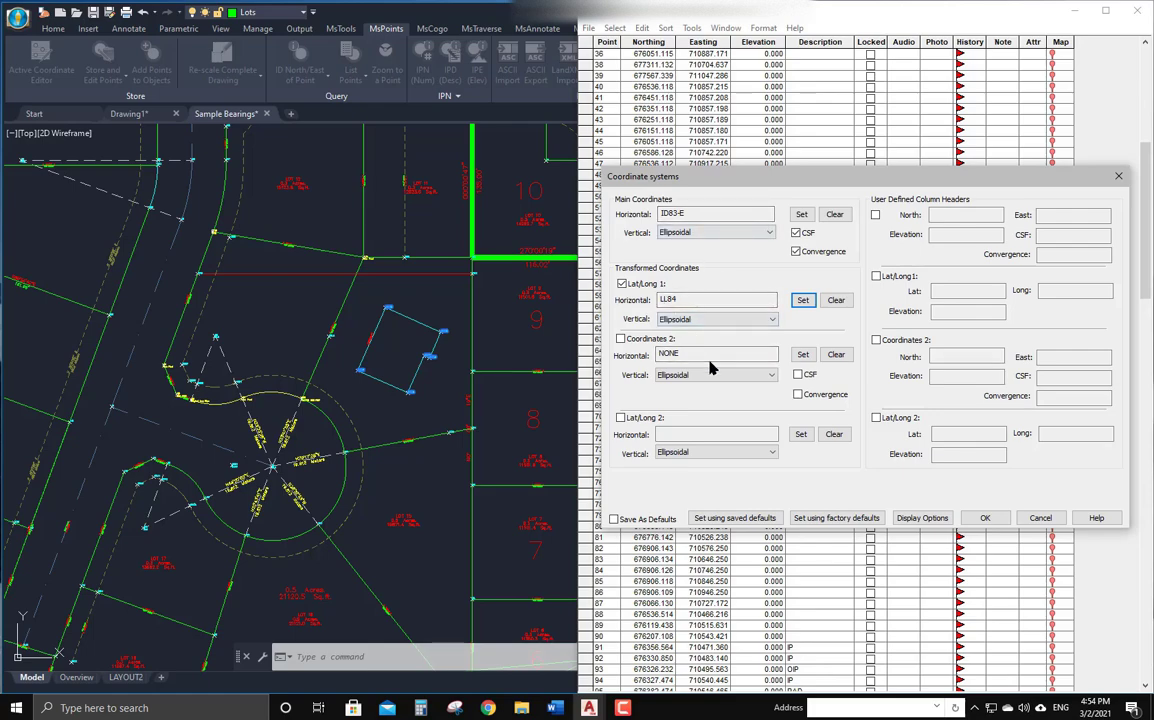
left_click(986, 518)
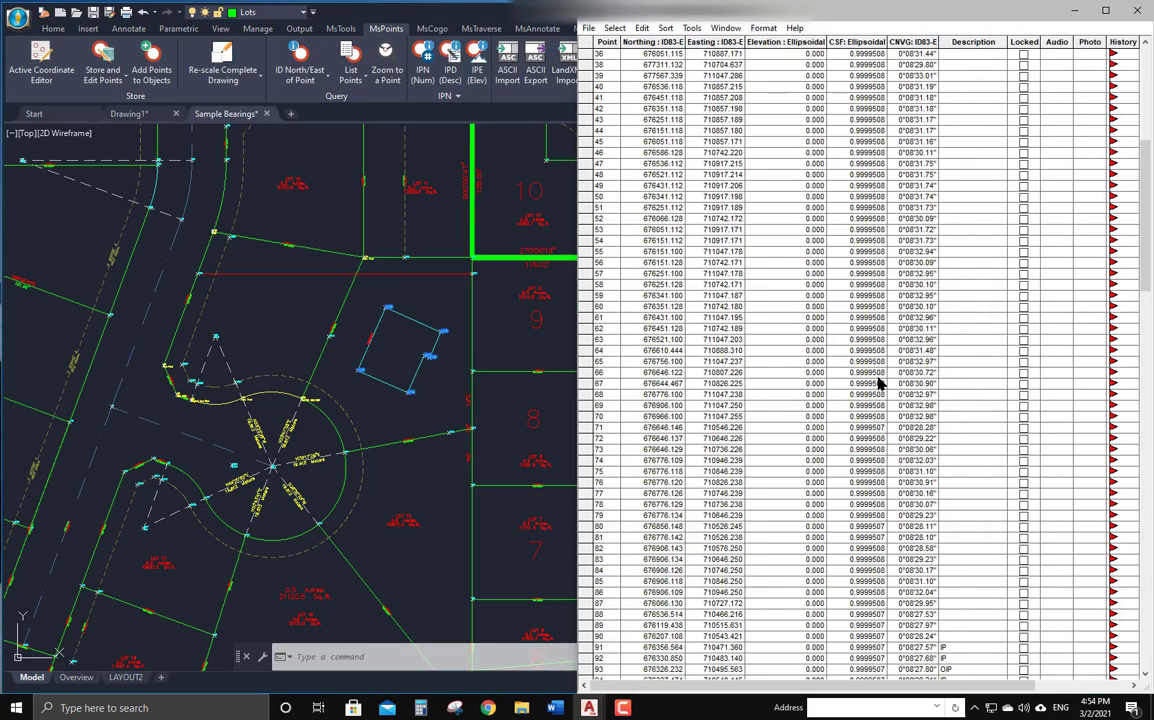
Widen the Coordinate Editor window and select points 10100 through 10108 in the table.
left_click_drag(573, 394, 203, 391)
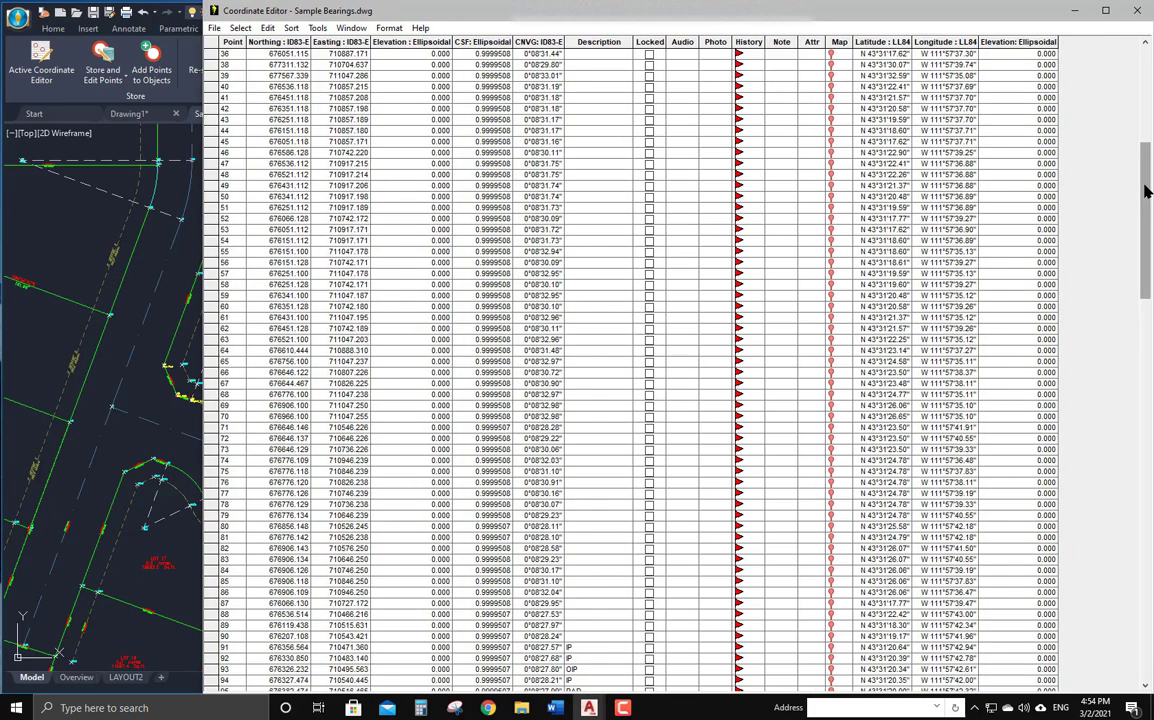
left_click_drag(1147, 190, 1141, 580)
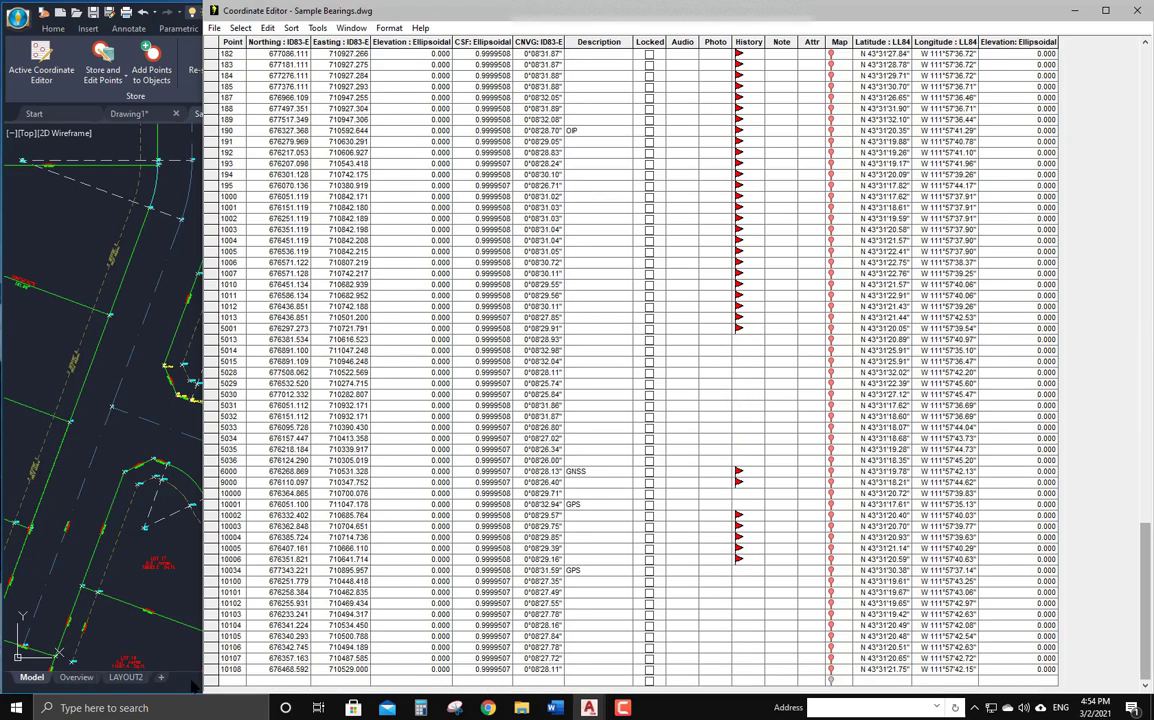
left_click(210, 669)
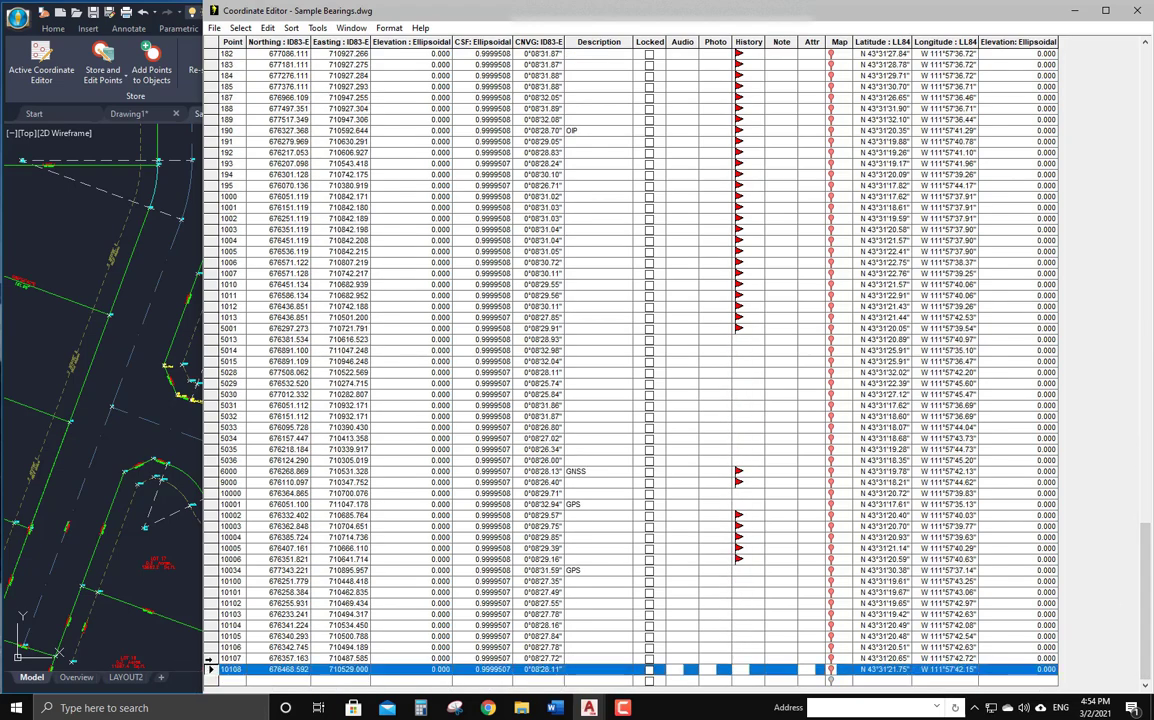
left_click_drag(210, 669, 200, 581)
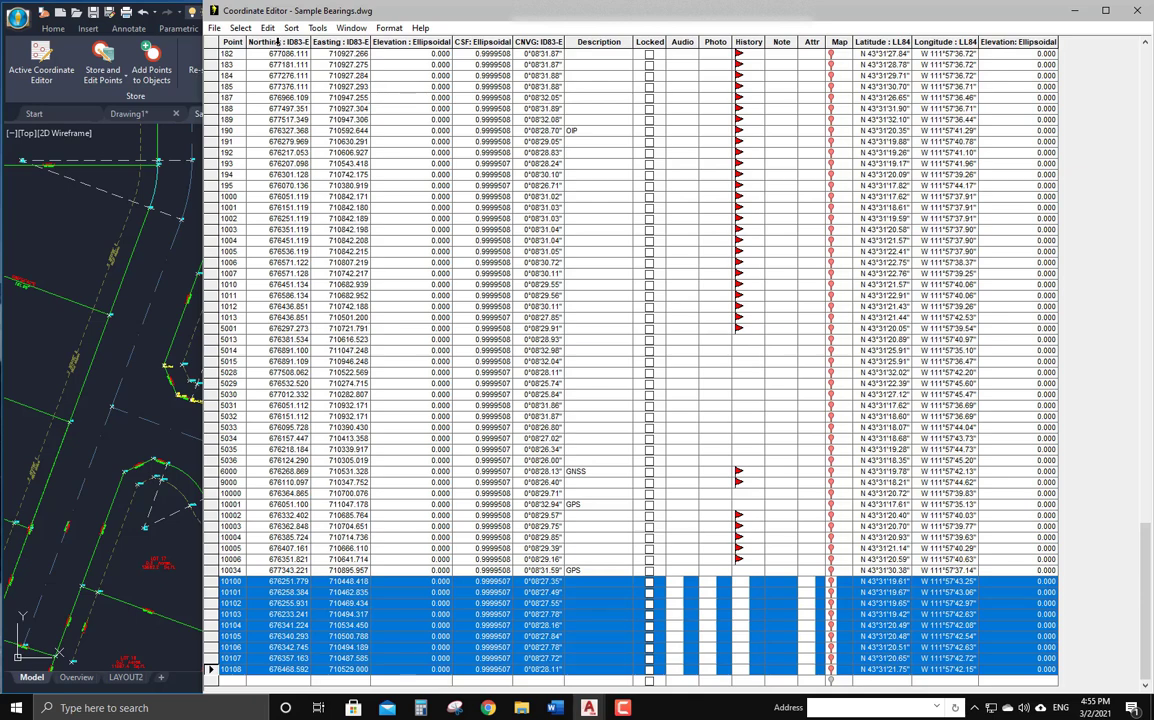
Create a drawing table for points 10100–10108 with the Point, Northing, Easting, CSF, CNVG, Latitude and Longitude columns, placed beside the building.
left_click(278, 41)
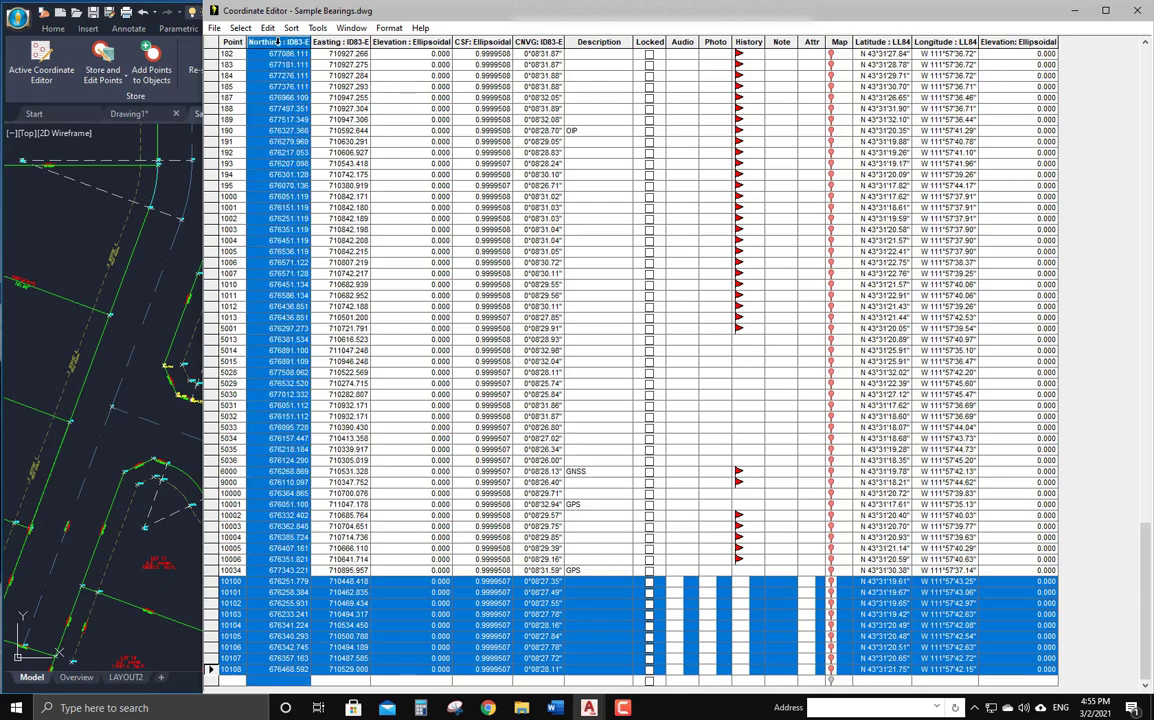
left_click(229, 42, "ctrl")
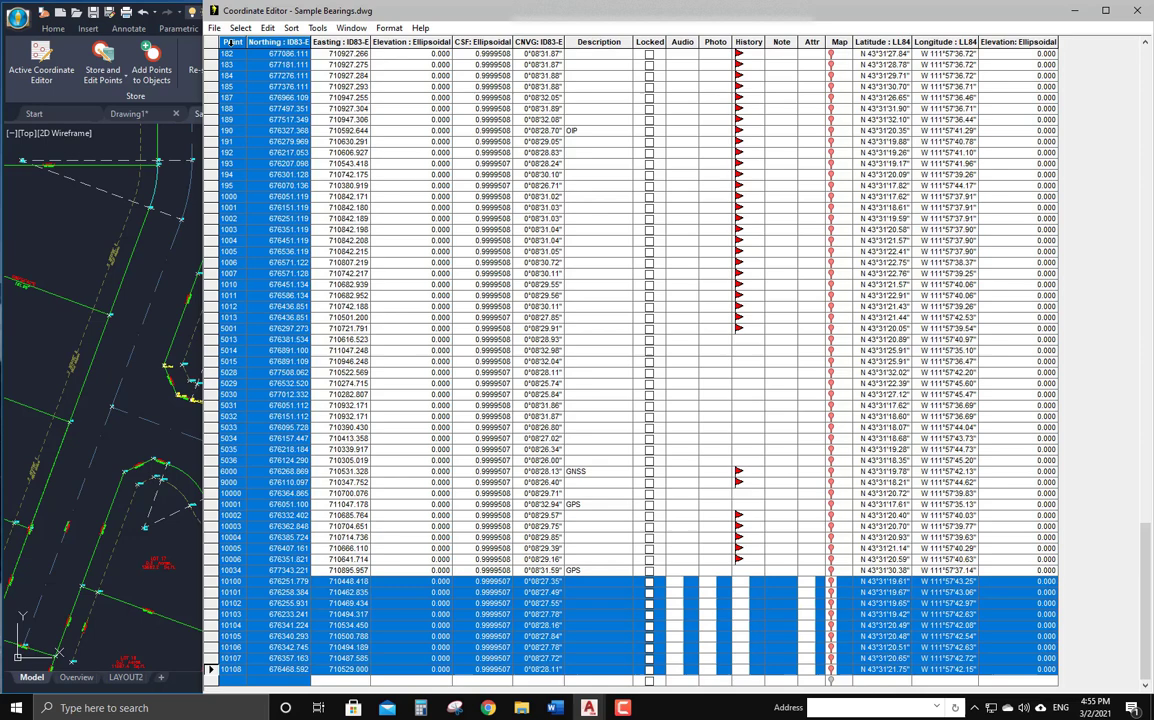
left_click(347, 42, "ctrl")
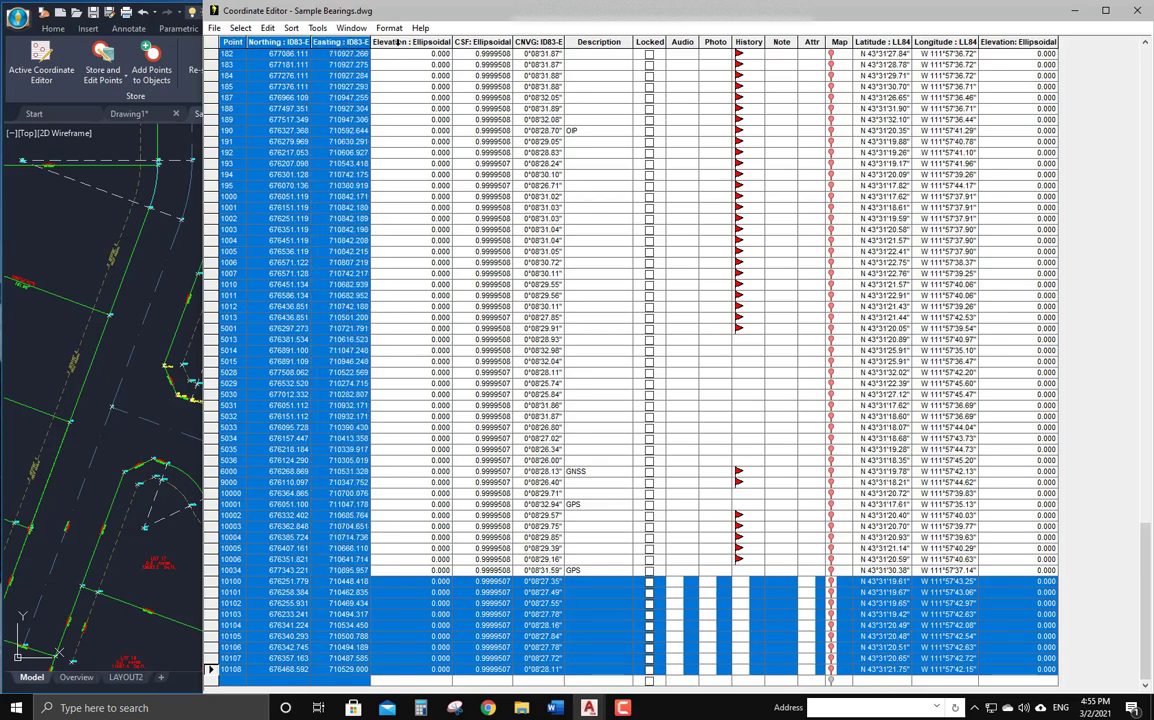
left_click(489, 41, "ctrl")
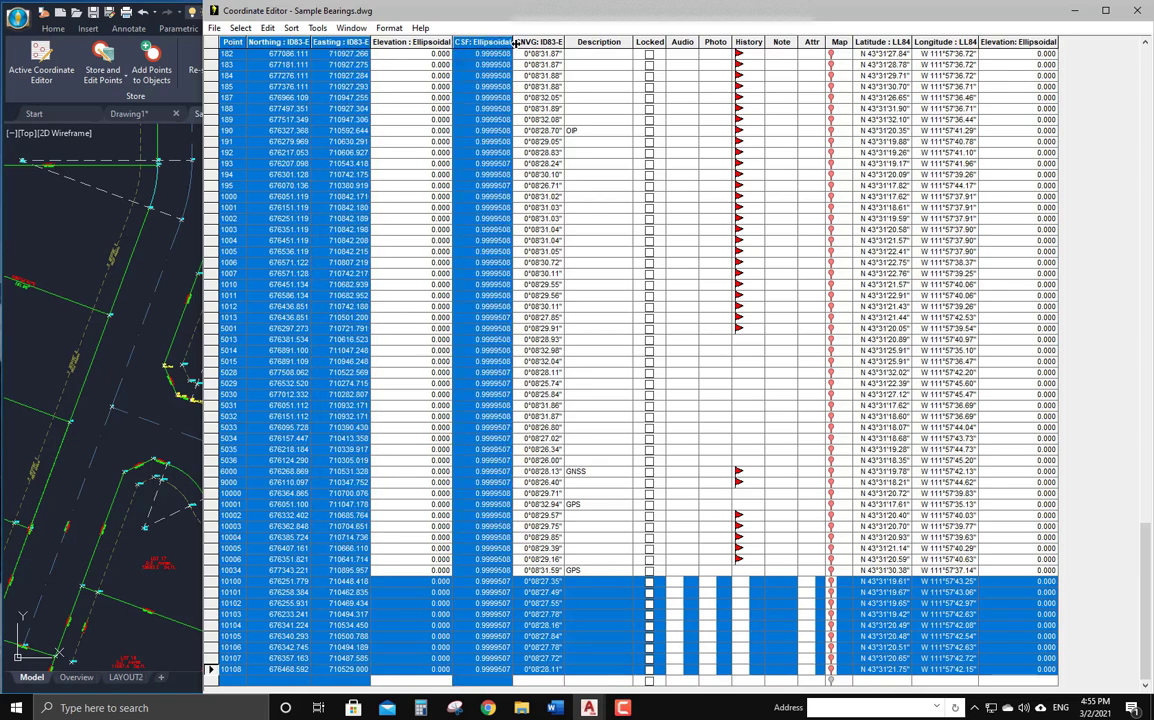
left_click(538, 41, "ctrl")
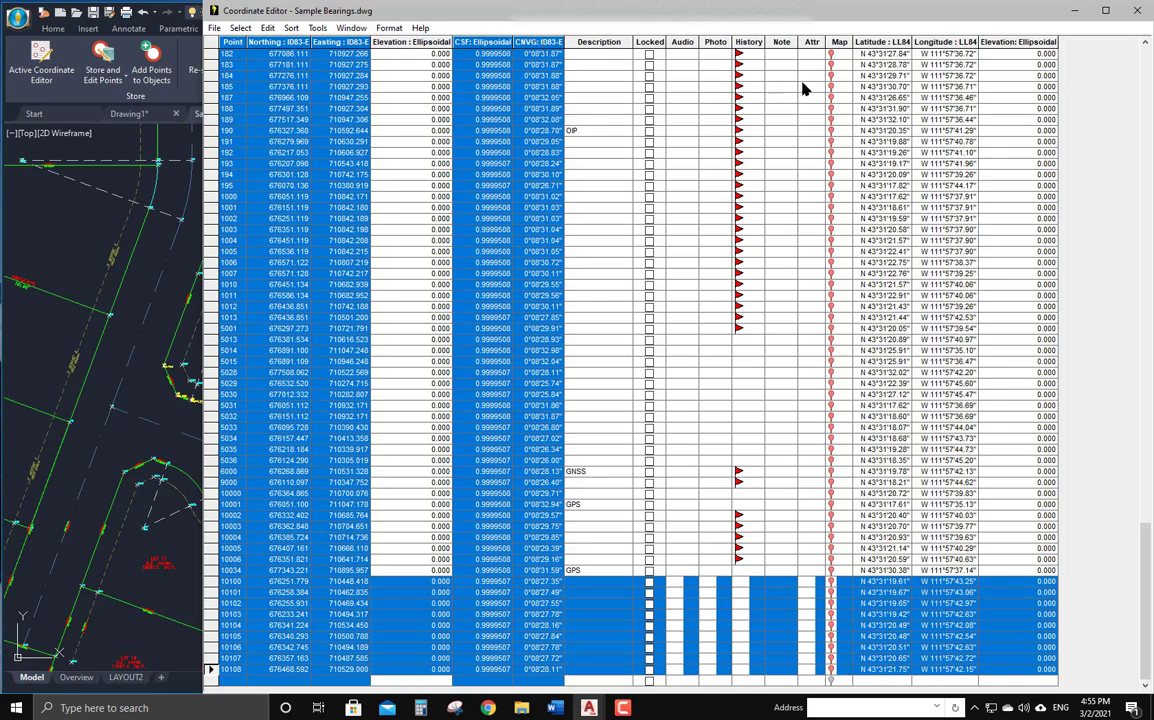
left_click(877, 42, "ctrl")
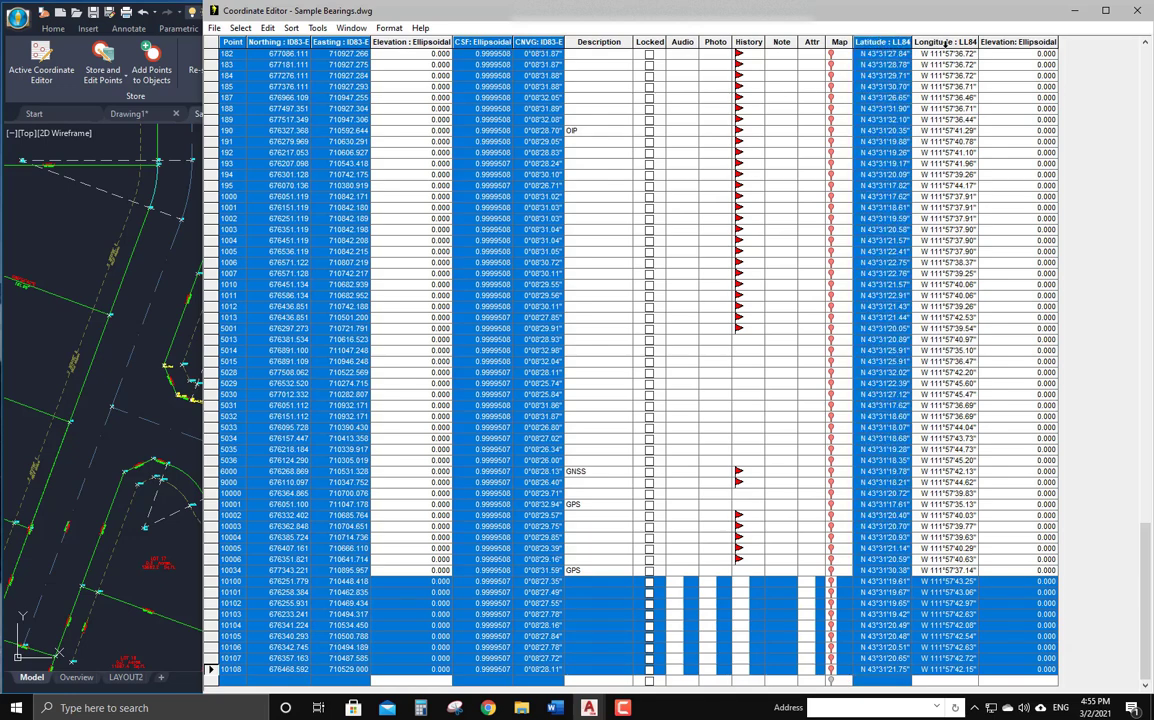
left_click(945, 42, "ctrl")
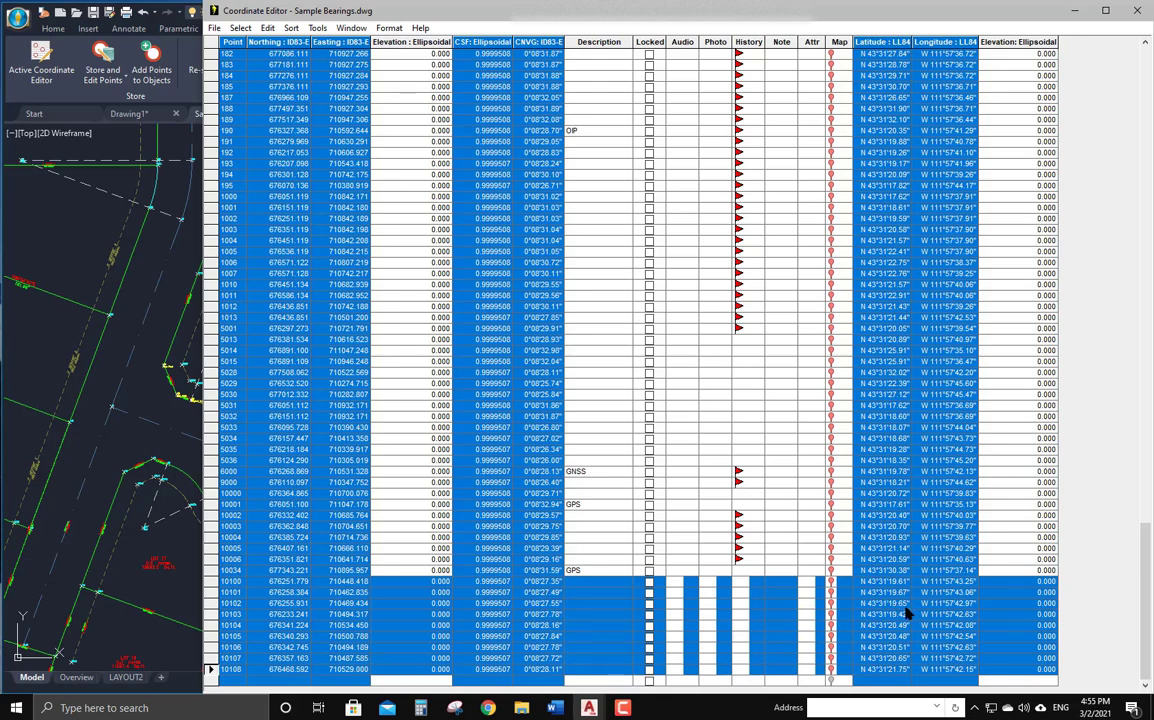
left_click(317, 27)
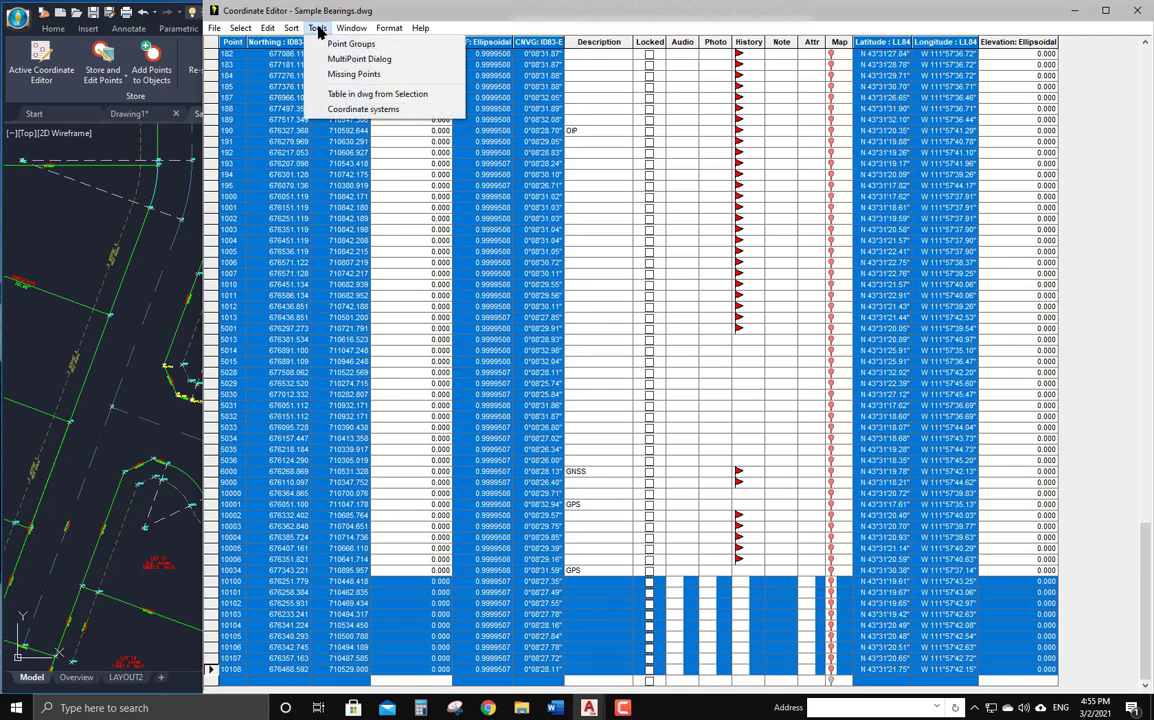
left_click(345, 95)
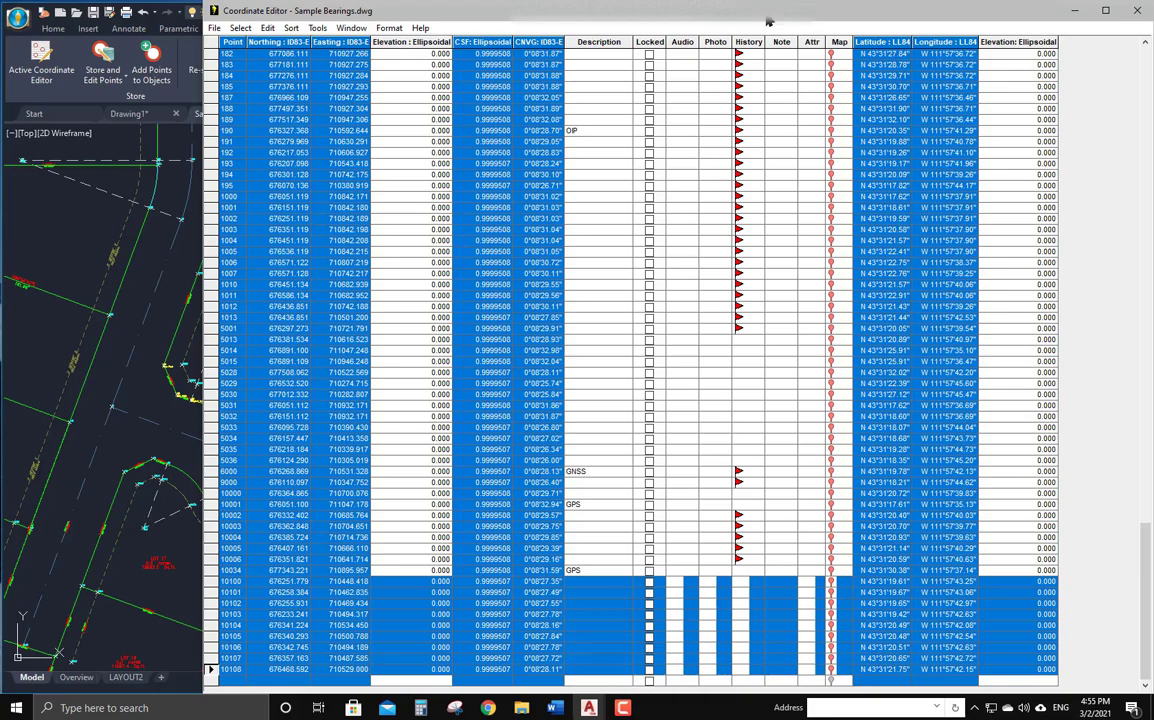
mouse_move(766, 21)
left_mouse_down()
mouse_move(641, 72)
mouse_move(252, 57)
left_mouse_up()
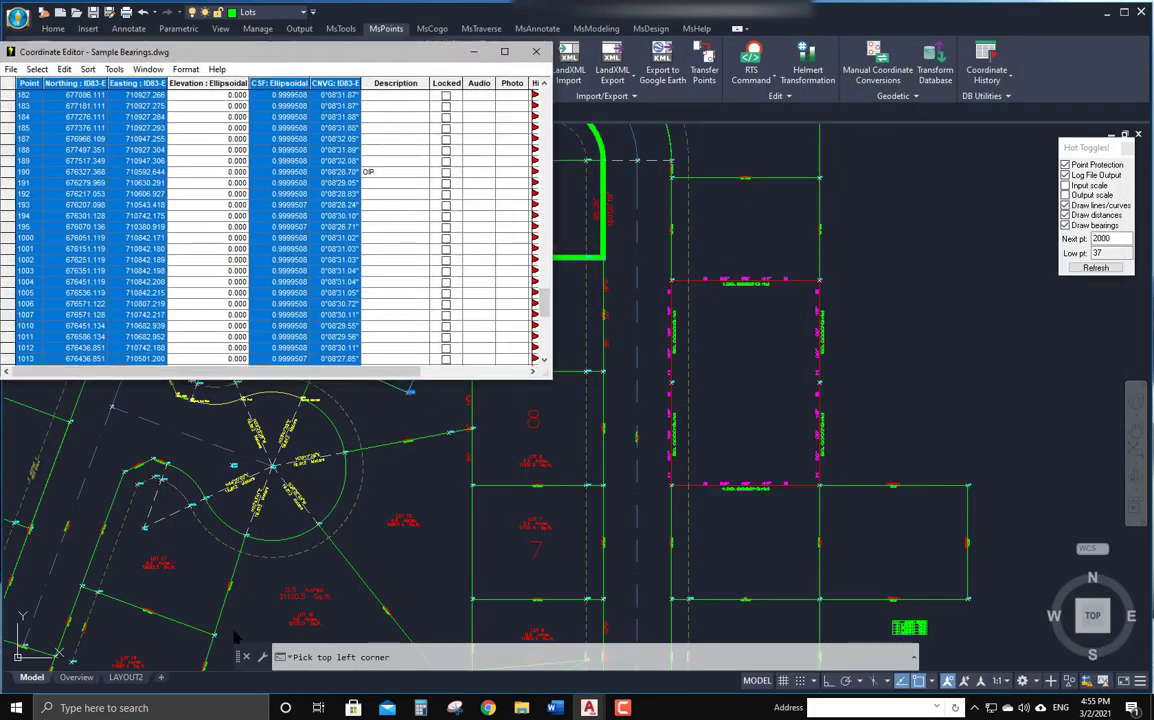
left_click(888, 262)
mouse_move(901, 412)
middle_mouse_down()
mouse_move(832, 356)
mouse_move(591, 507)
mouse_move(522, 568)
middle_mouse_up()
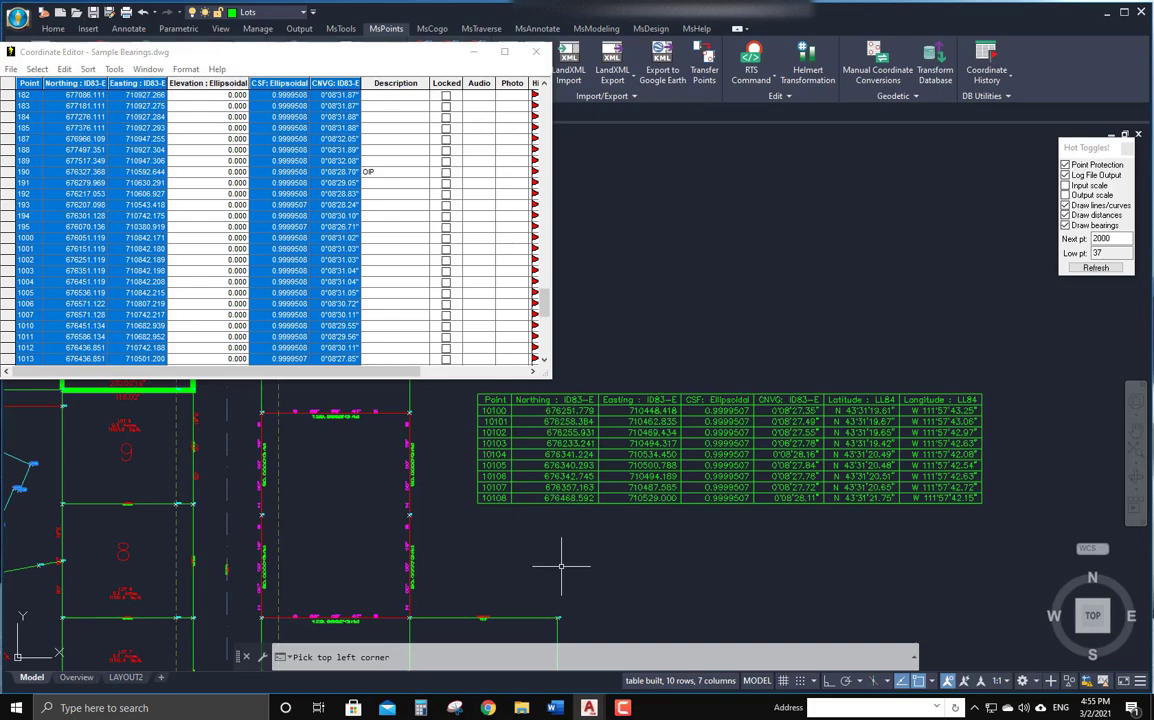
left_click(535, 51)
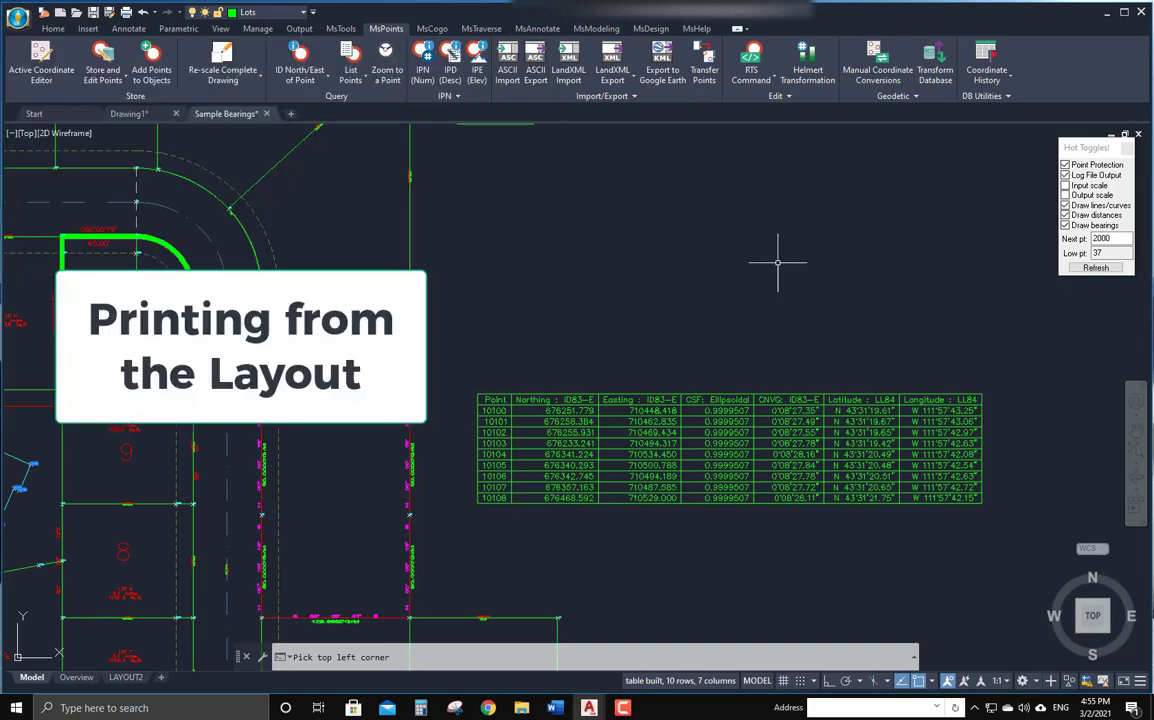
Switch to the Overview layout and zoom in on the sheet's title block area.
scroll(795, 259, "down", 5)
scroll(775, 250, "up", 4)
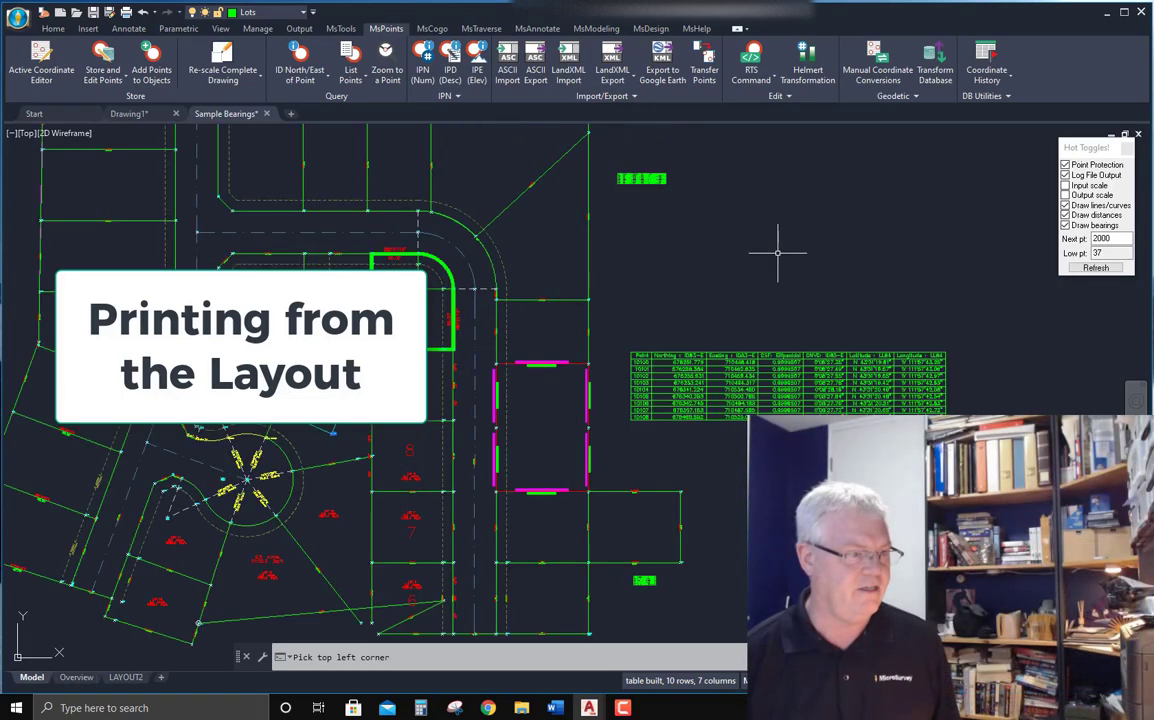
middle_click_drag(780, 255, 926, 262)
scroll(925, 262, "down", 2)
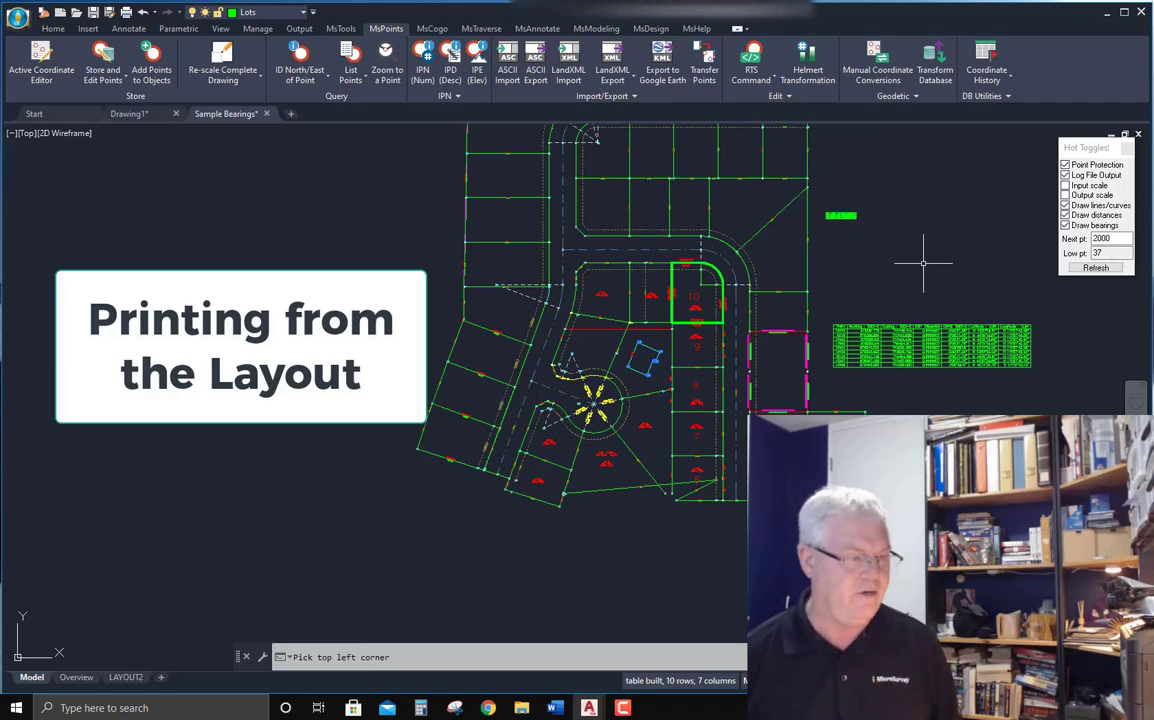
left_click(76, 677)
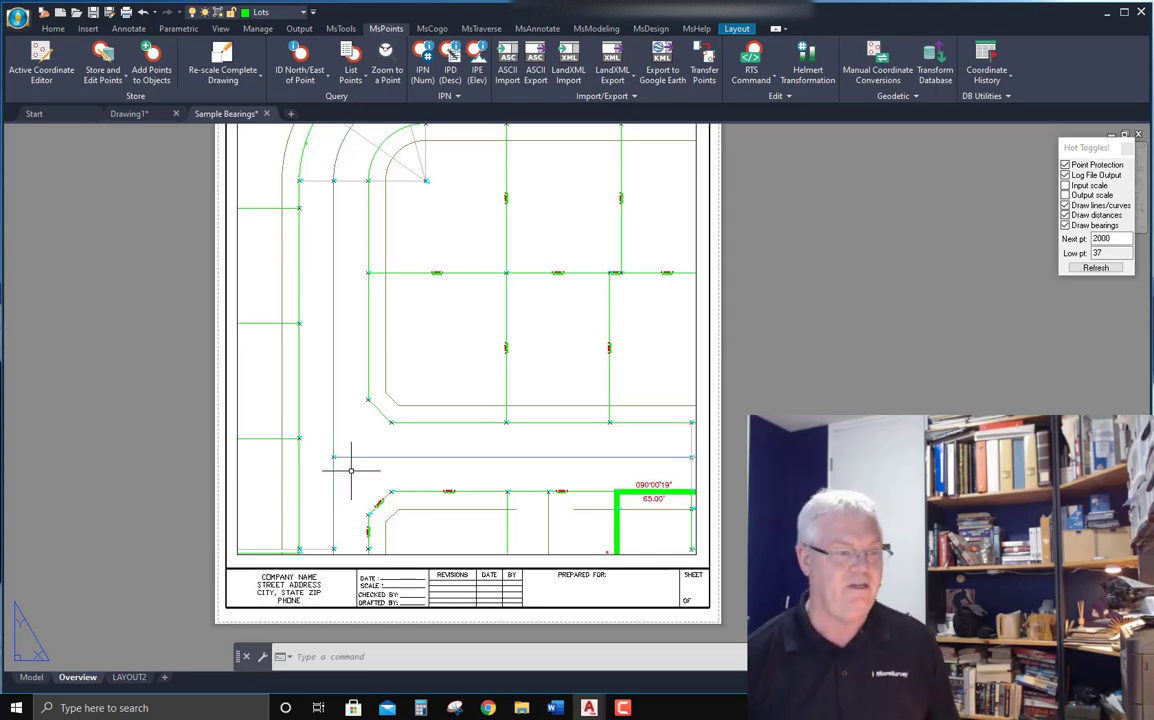
middle_click_drag(173, 549, 204, 537)
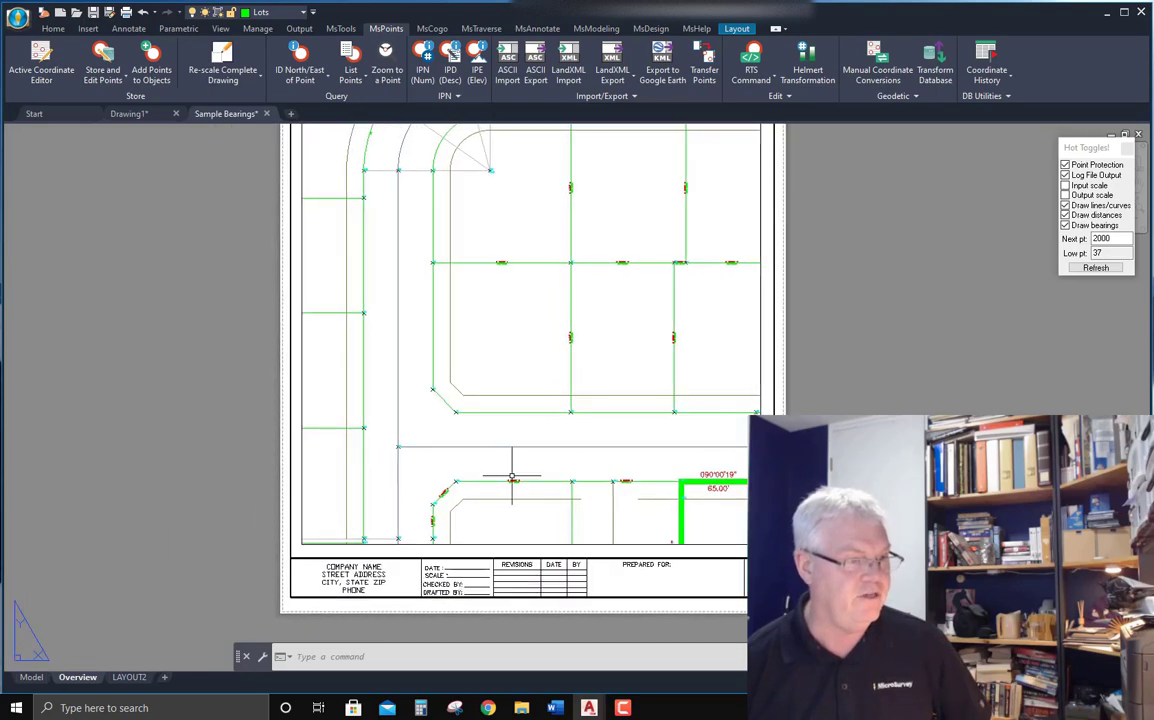
scroll(584, 470, "up", 4)
scroll(640, 442, "down", 3)
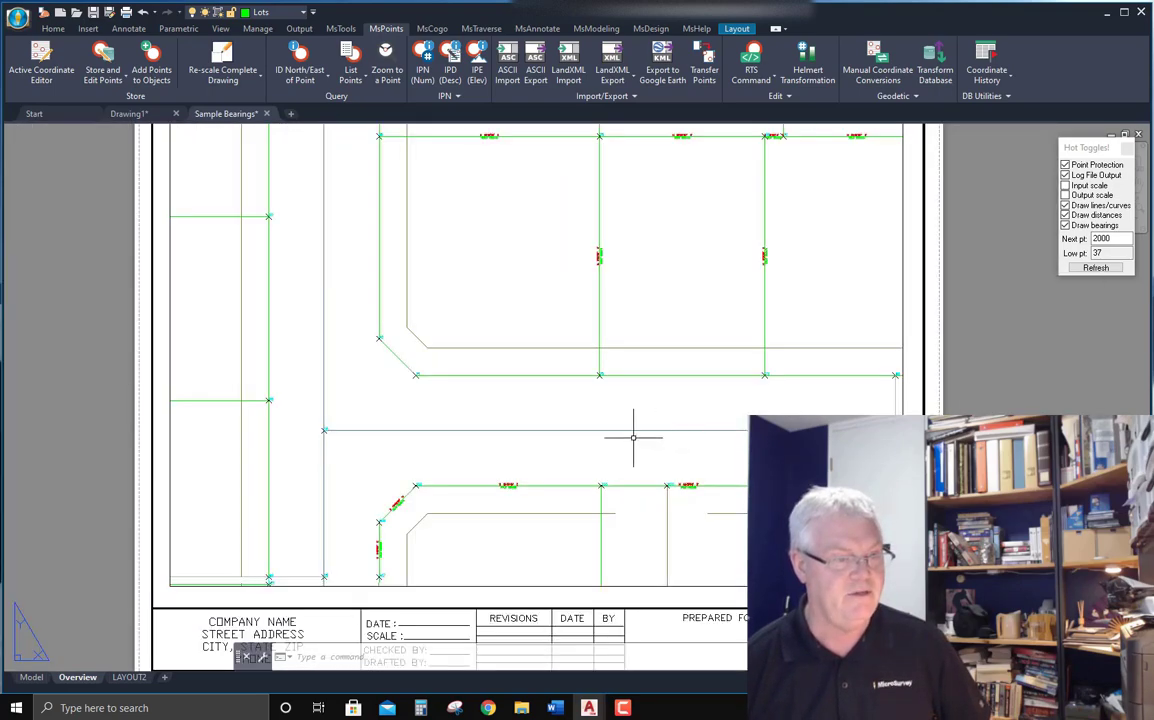
scroll(600, 430, "up", 1)
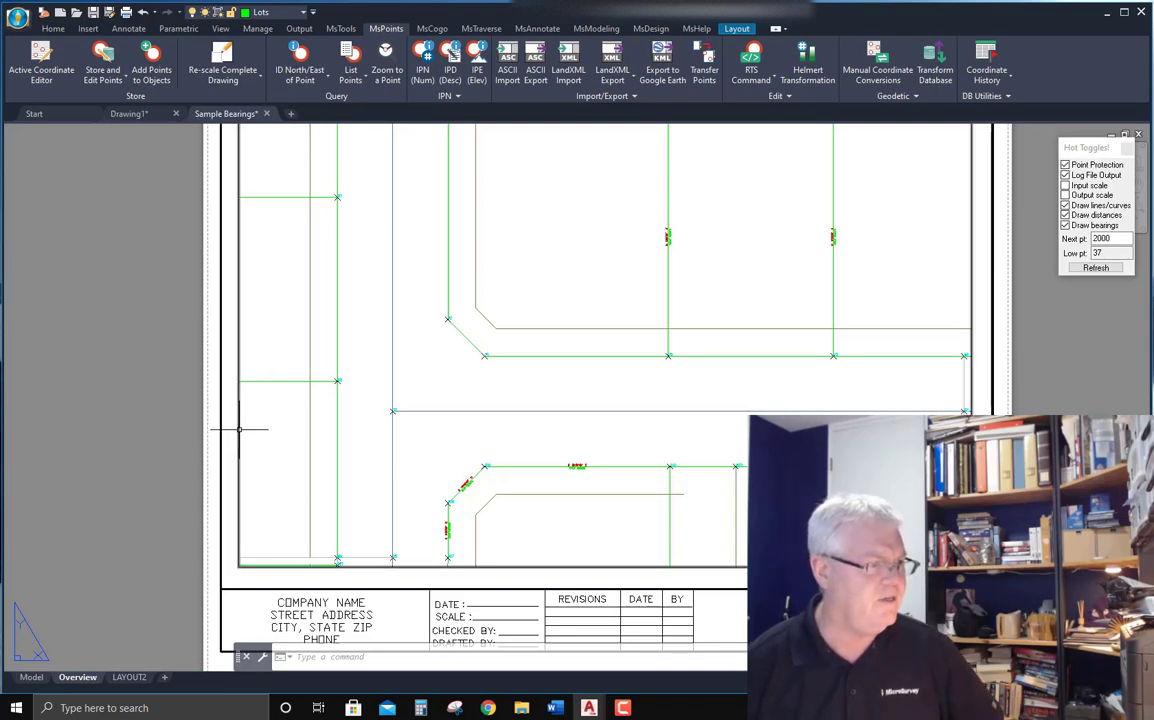
Examine the layout viewport's properties, including its scale, then close the Properties palette.
left_click(239, 429)
right_click(271, 448)
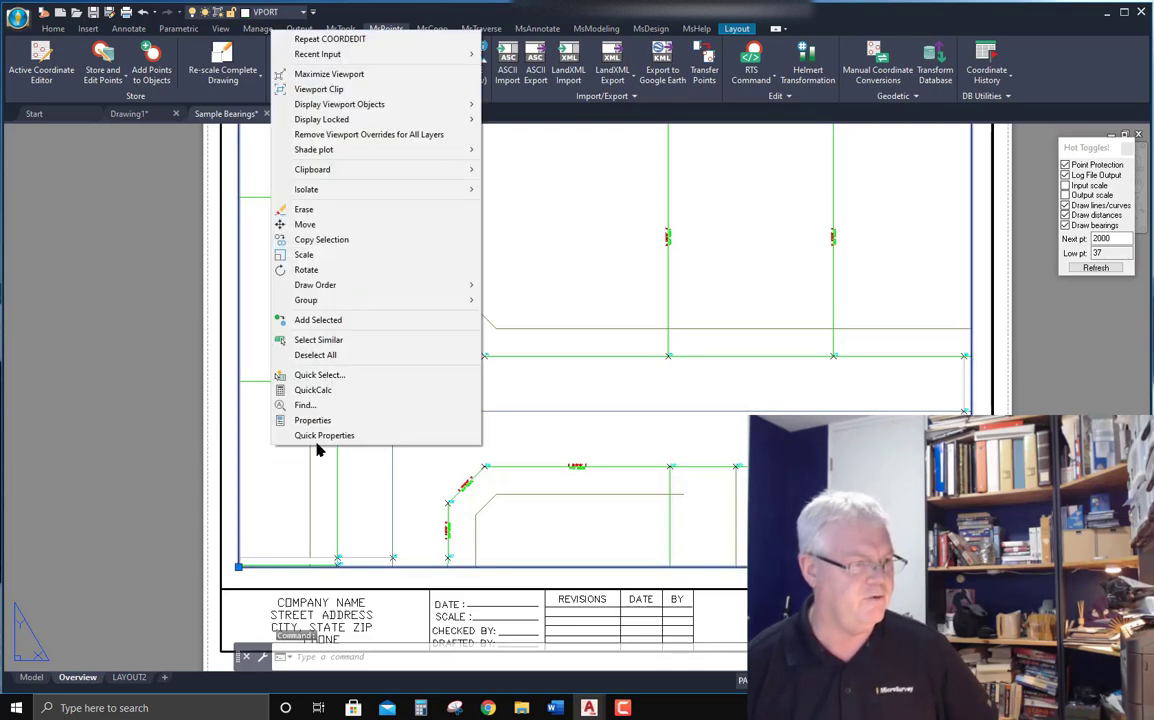
left_click(312, 420)
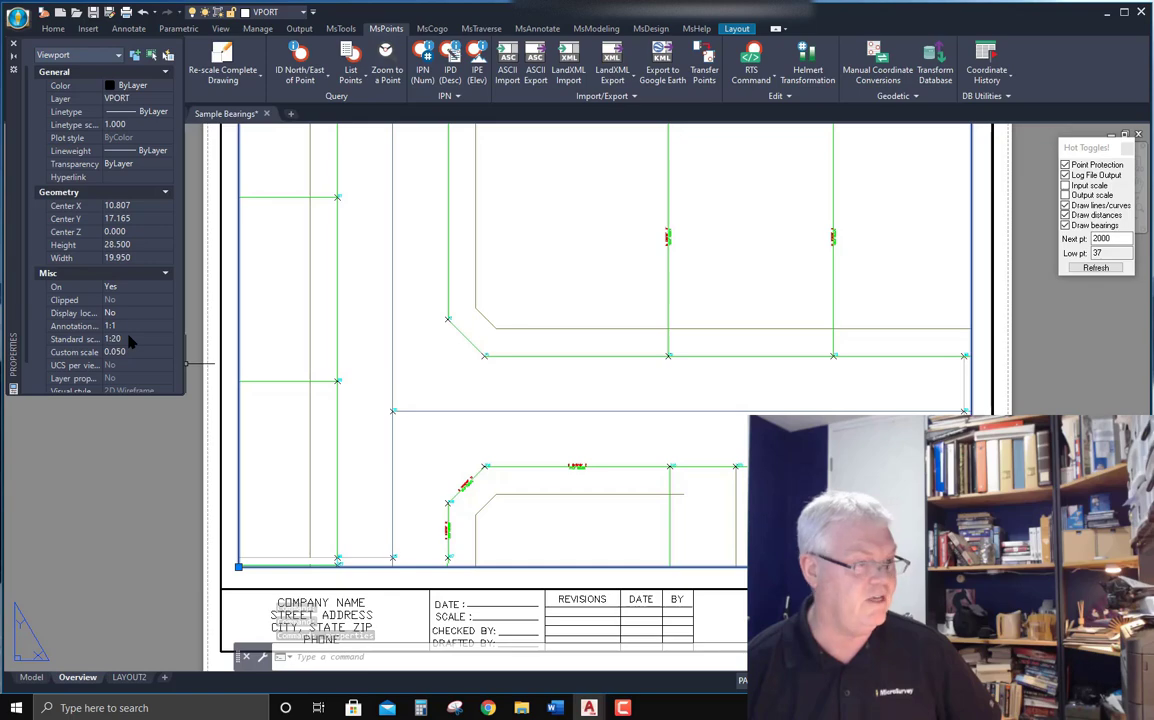
left_click(165, 480)
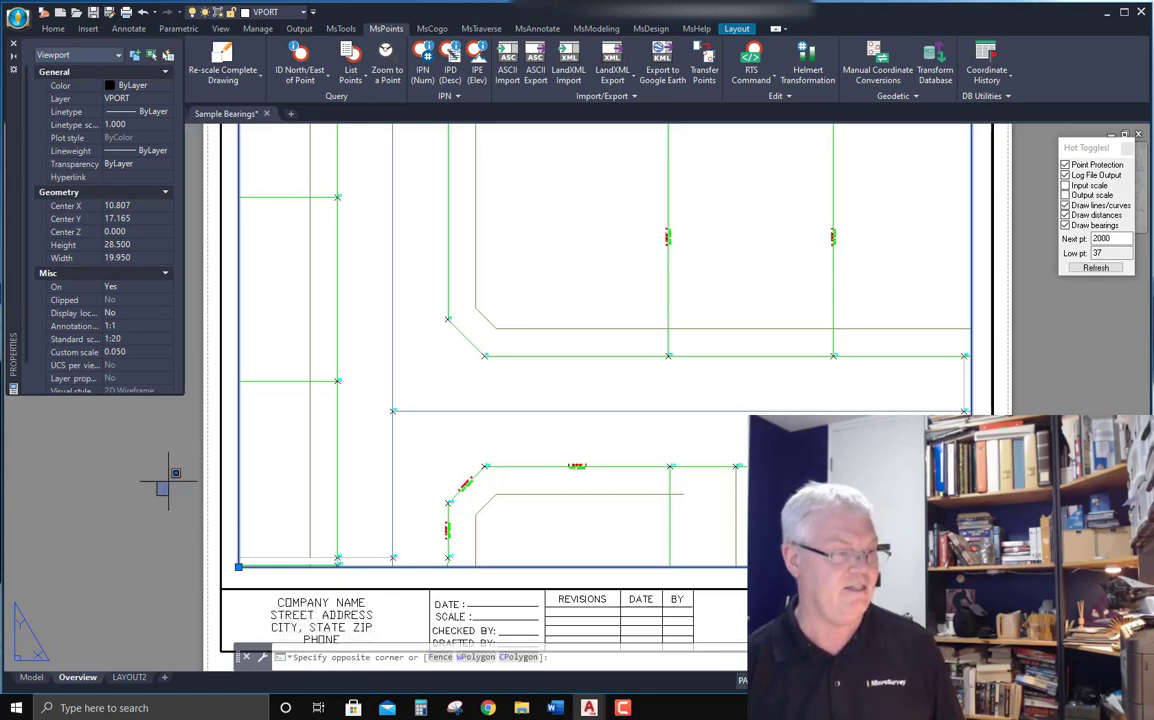
key("Escape")
key("Escape")
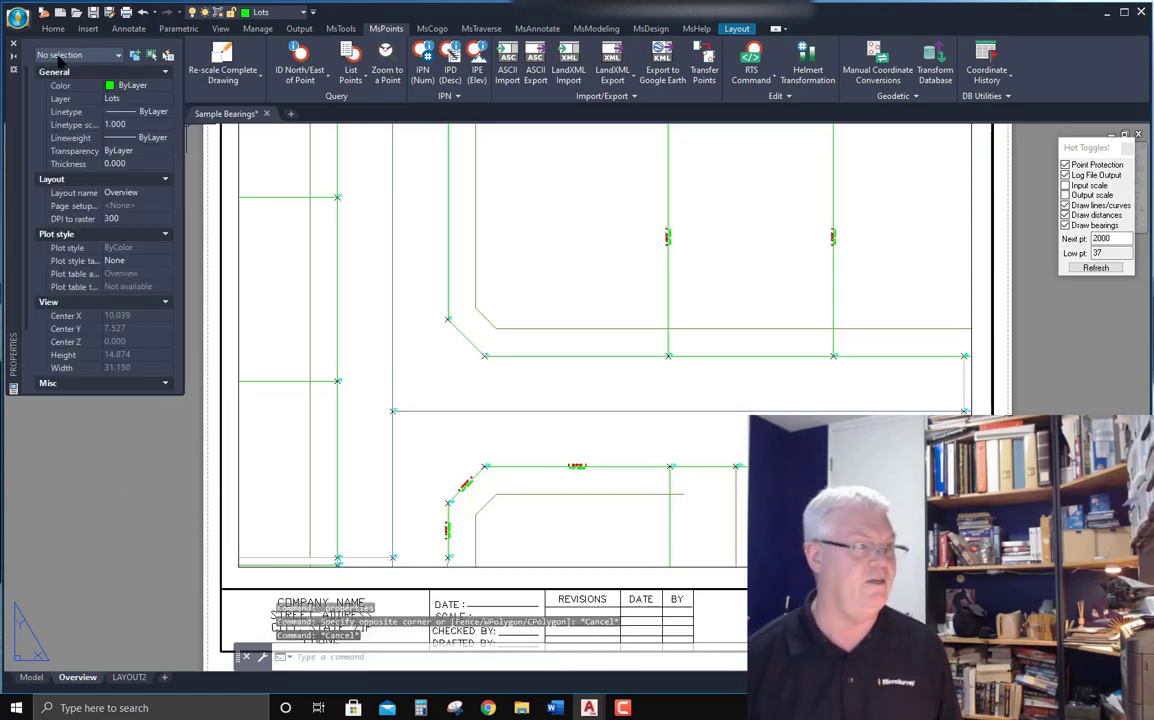
left_click(13, 43)
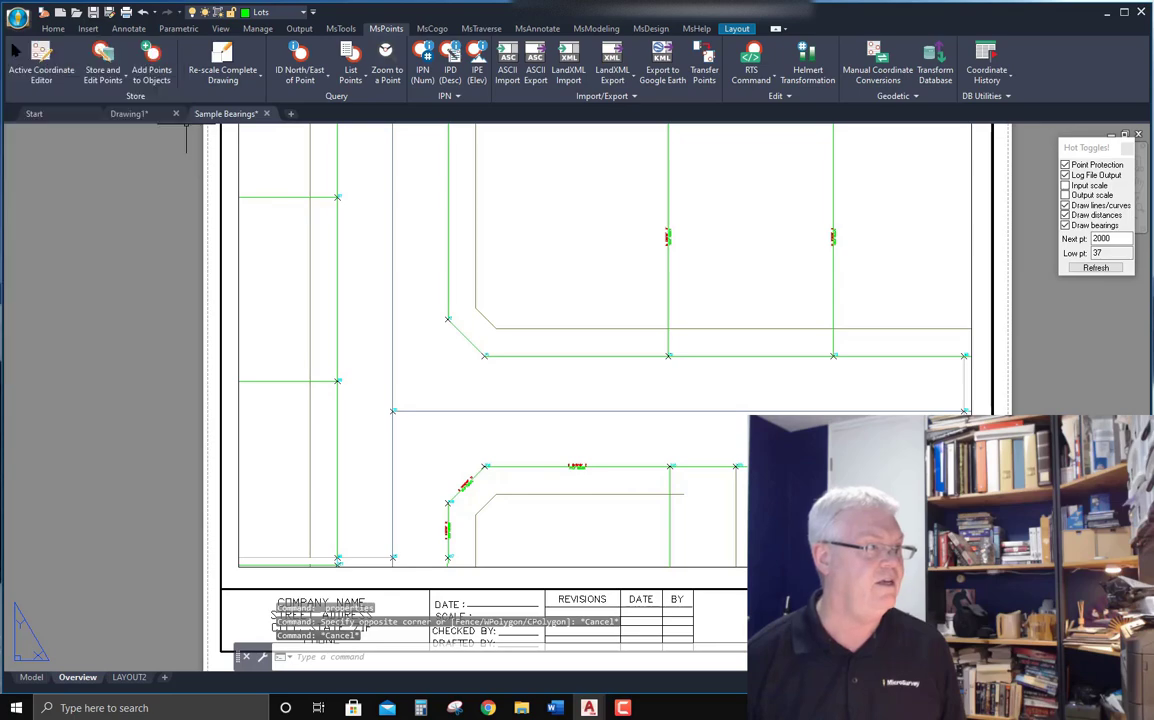
Open the General Configuration Options to review the drawing scale factor, then close it.
left_click(340, 28)
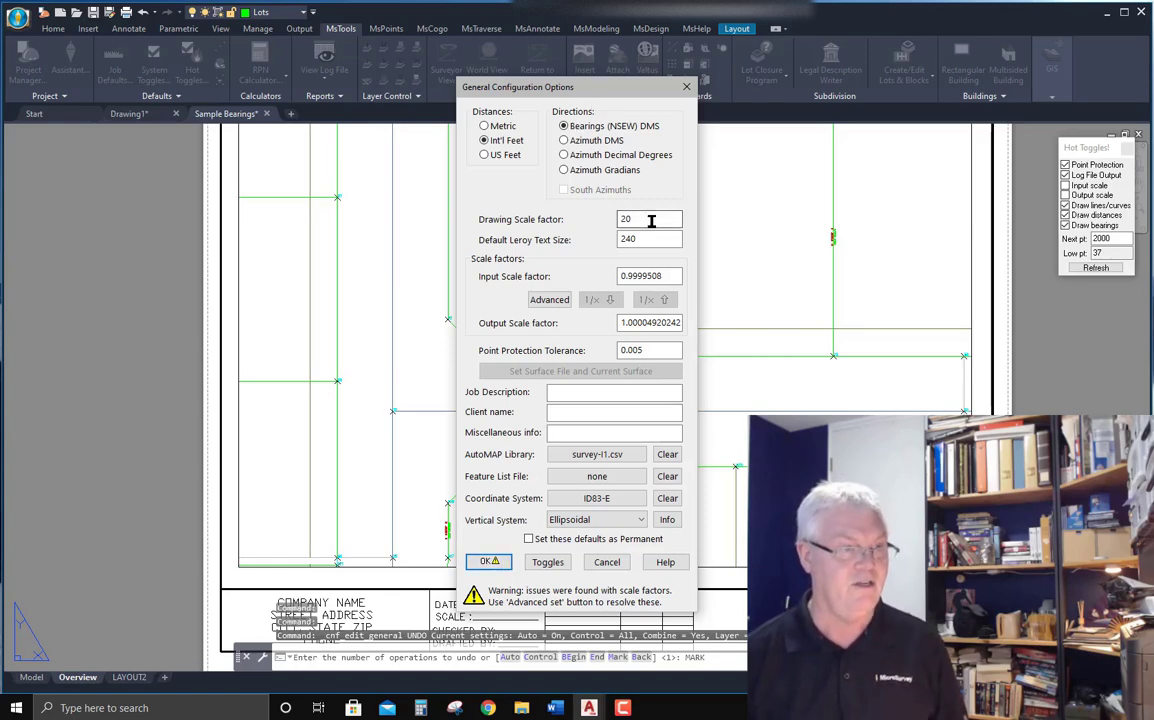
double_click(626, 218)
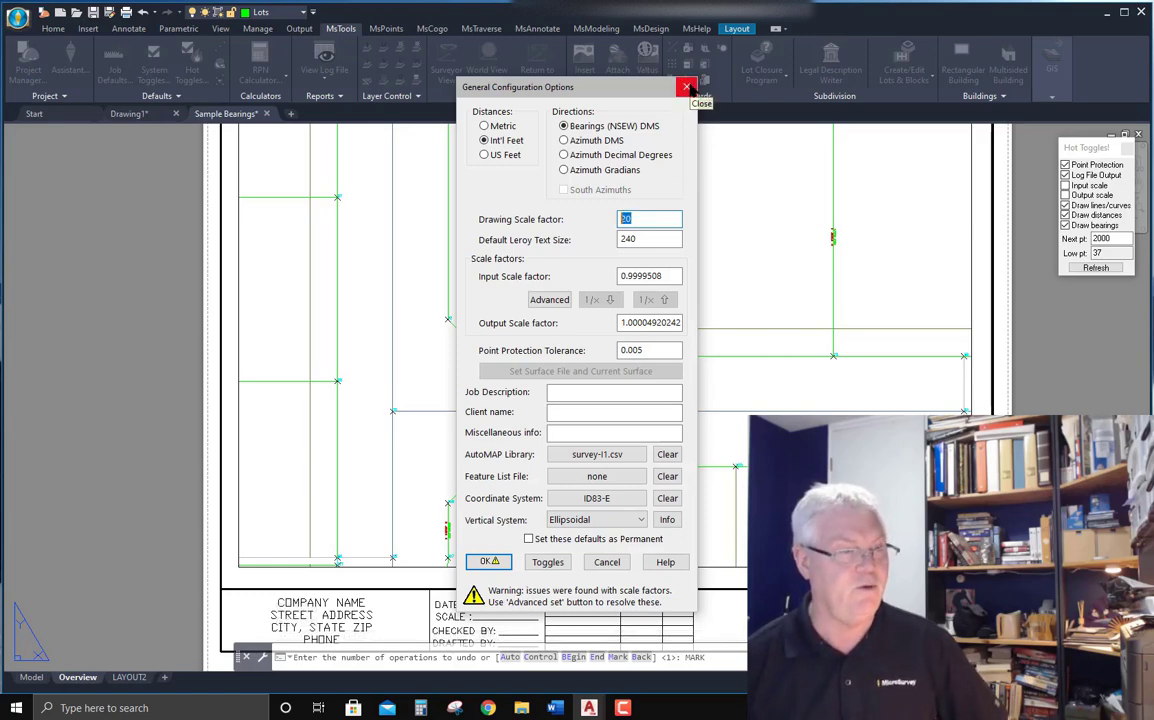
left_click(632, 219)
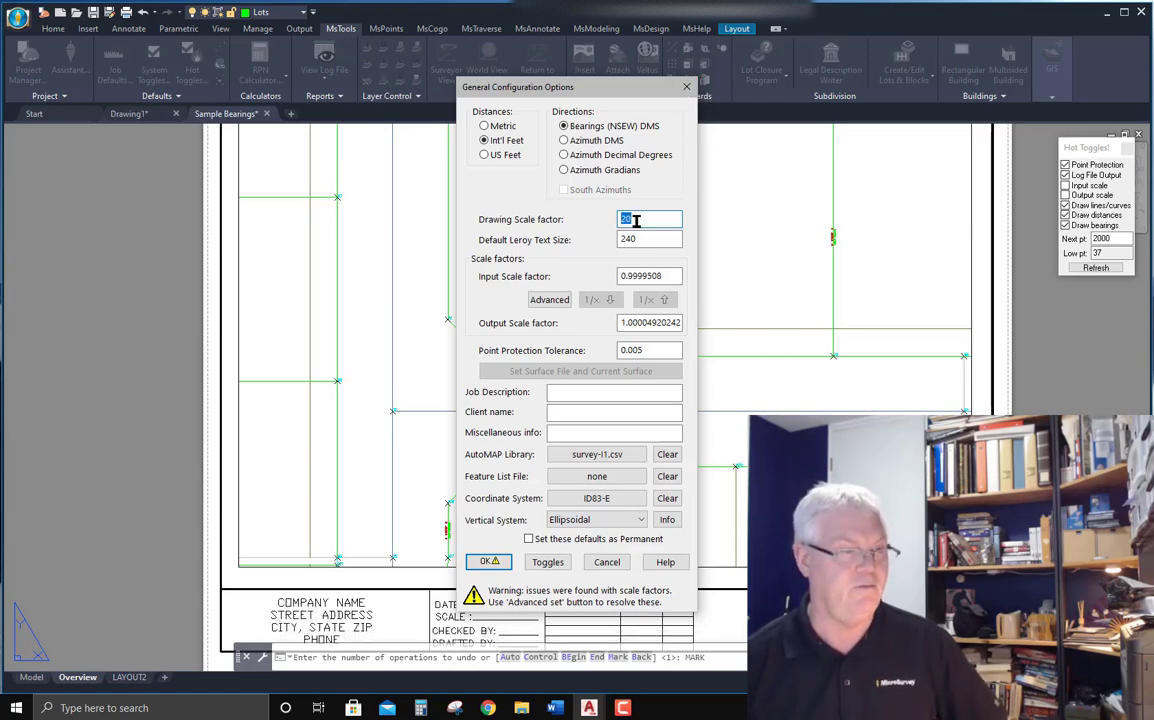
left_click(687, 87)
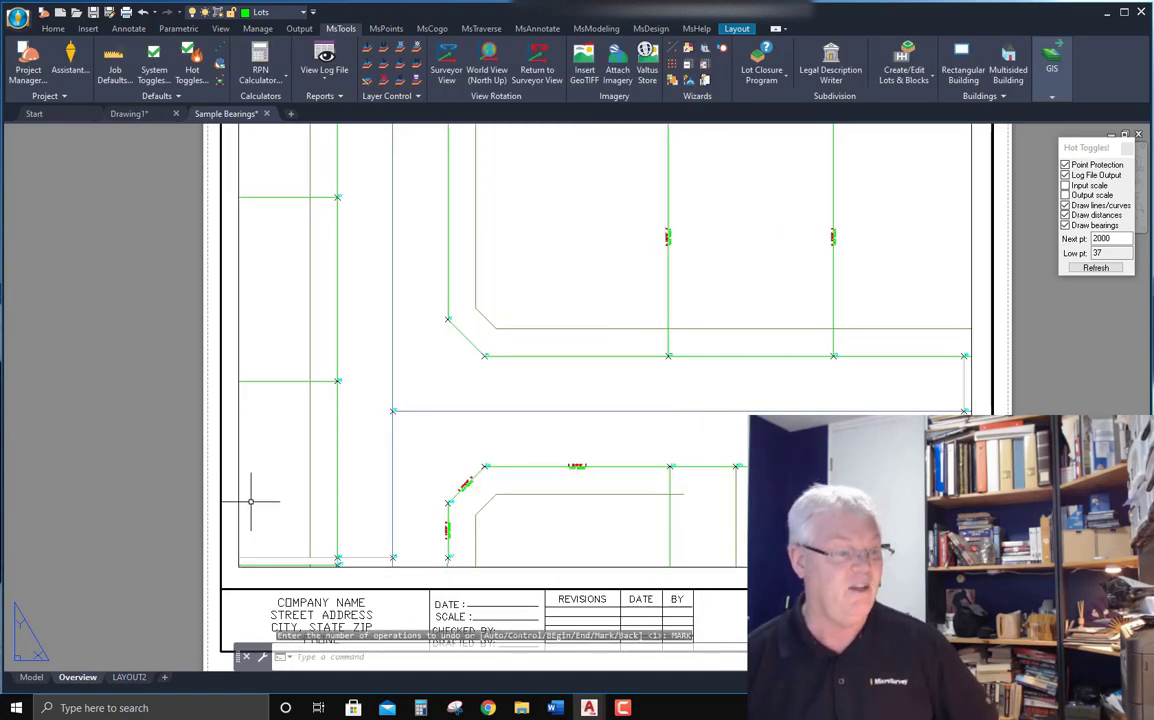
Switch to model space and zoom around the building and the new point table.
left_click(31, 677)
scroll(638, 360, "up", 10)
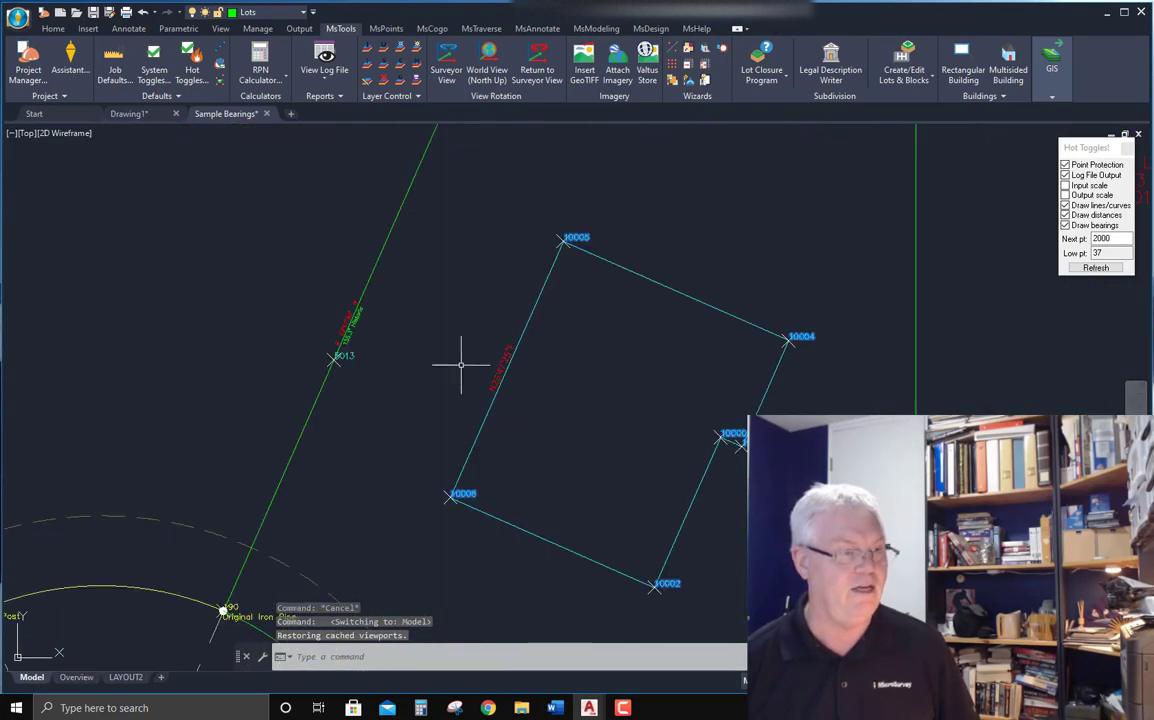
scroll(335, 303, "down", 6)
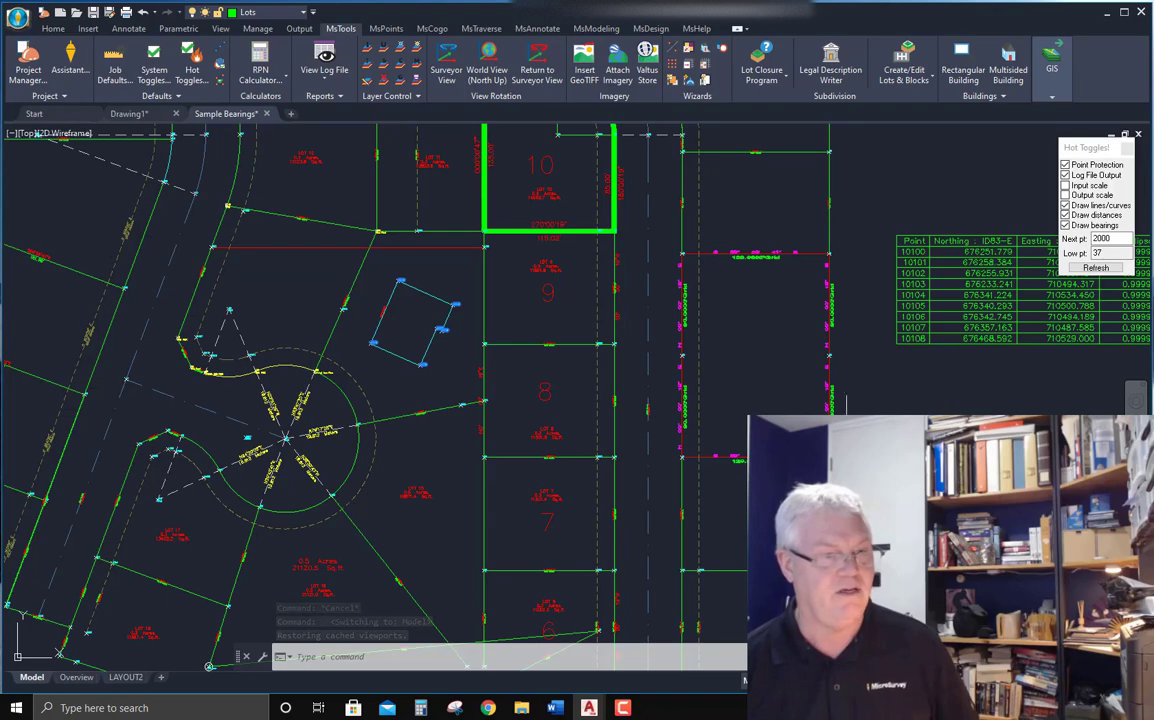
middle_click_drag(532, 381, 512, 324)
scroll(746, 400, "up", 5)
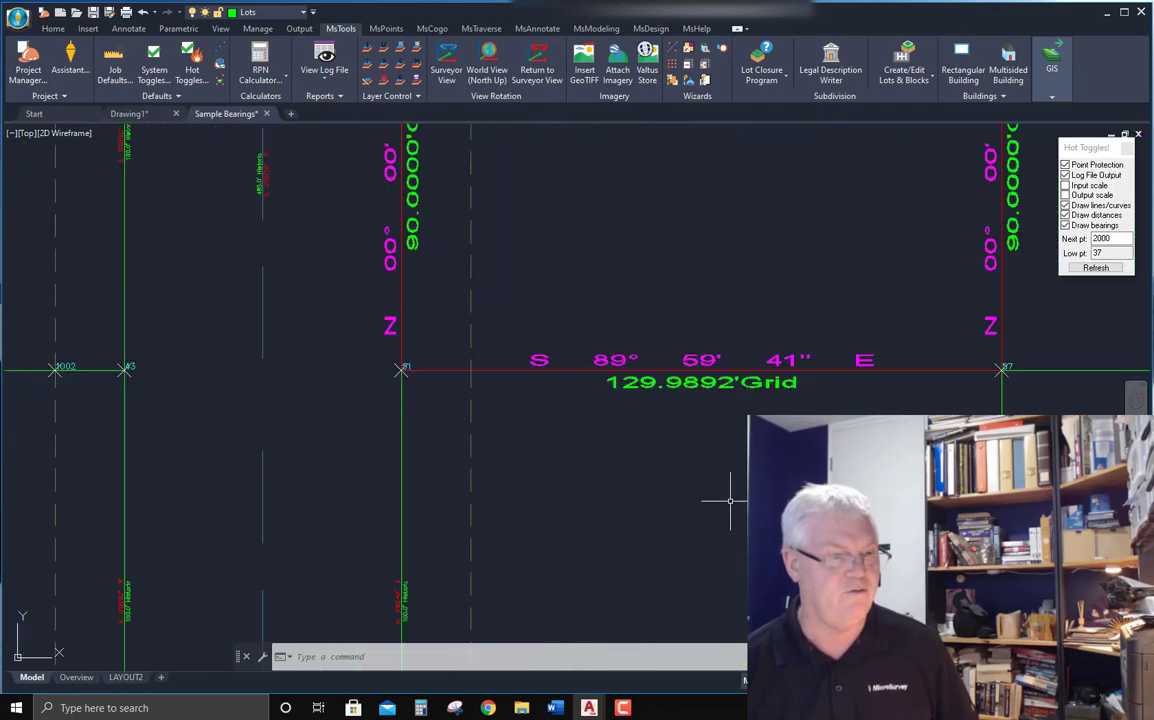
scroll(740, 470, "down", 5)
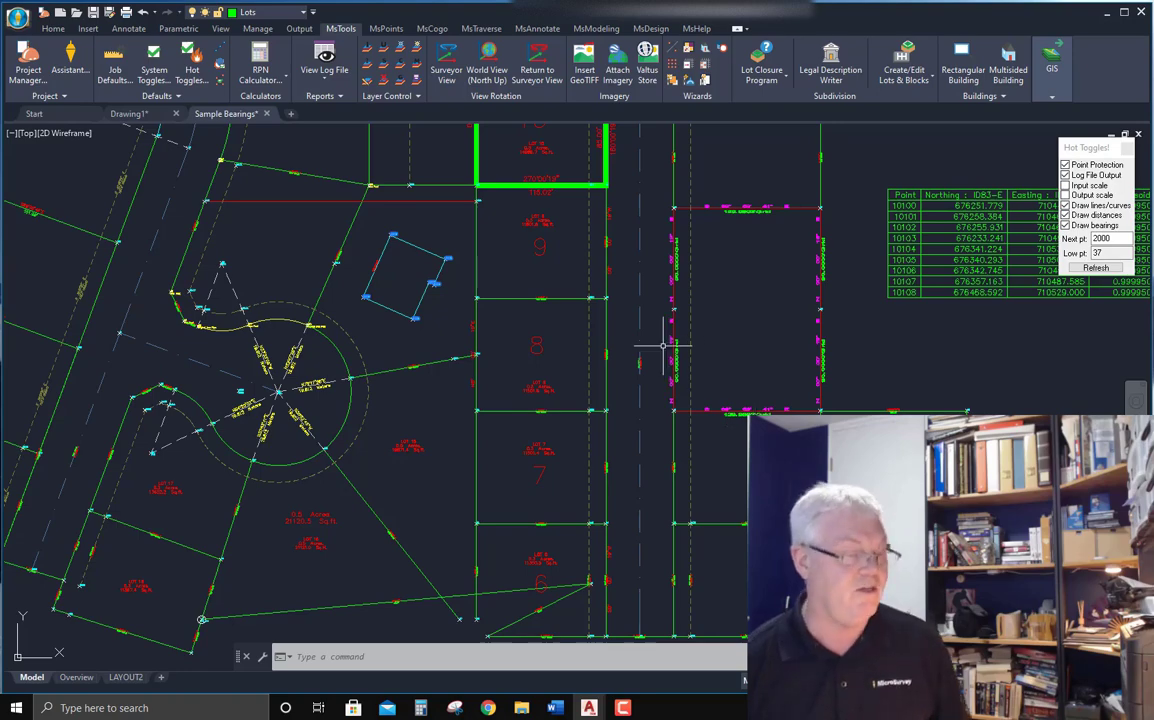
Switch to the Overview layout, zoom in on the labels on the sheet, and return to model space.
left_click(78, 677)
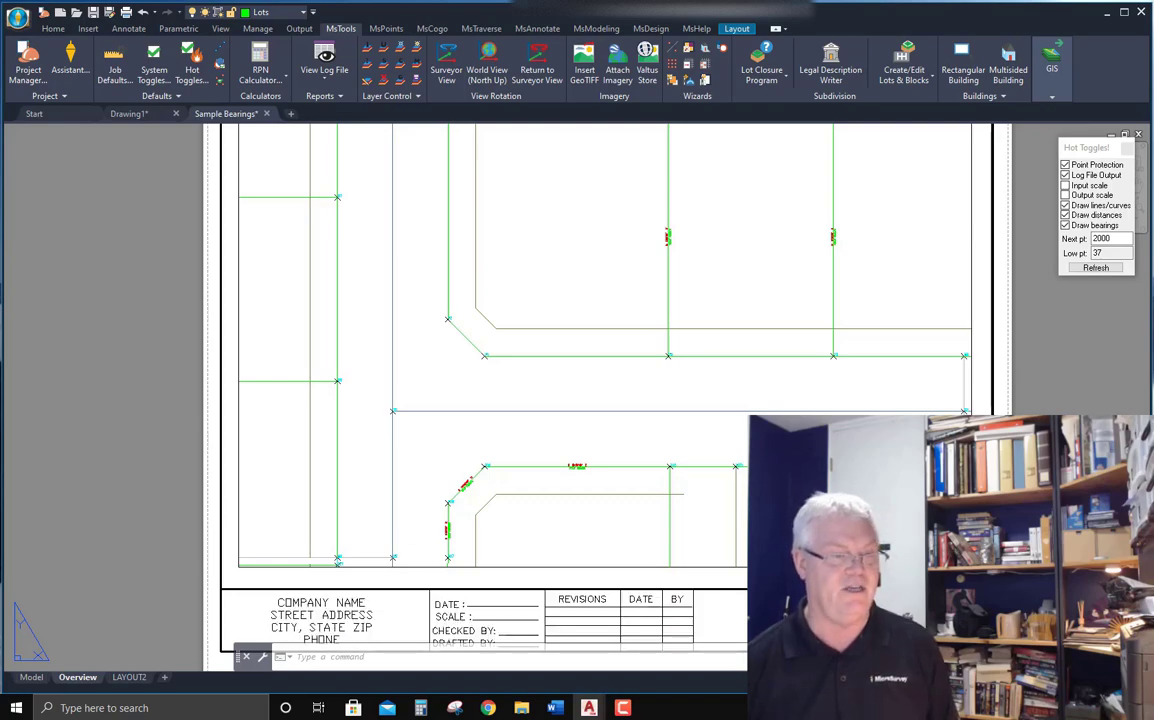
scroll(765, 474, "up", 6)
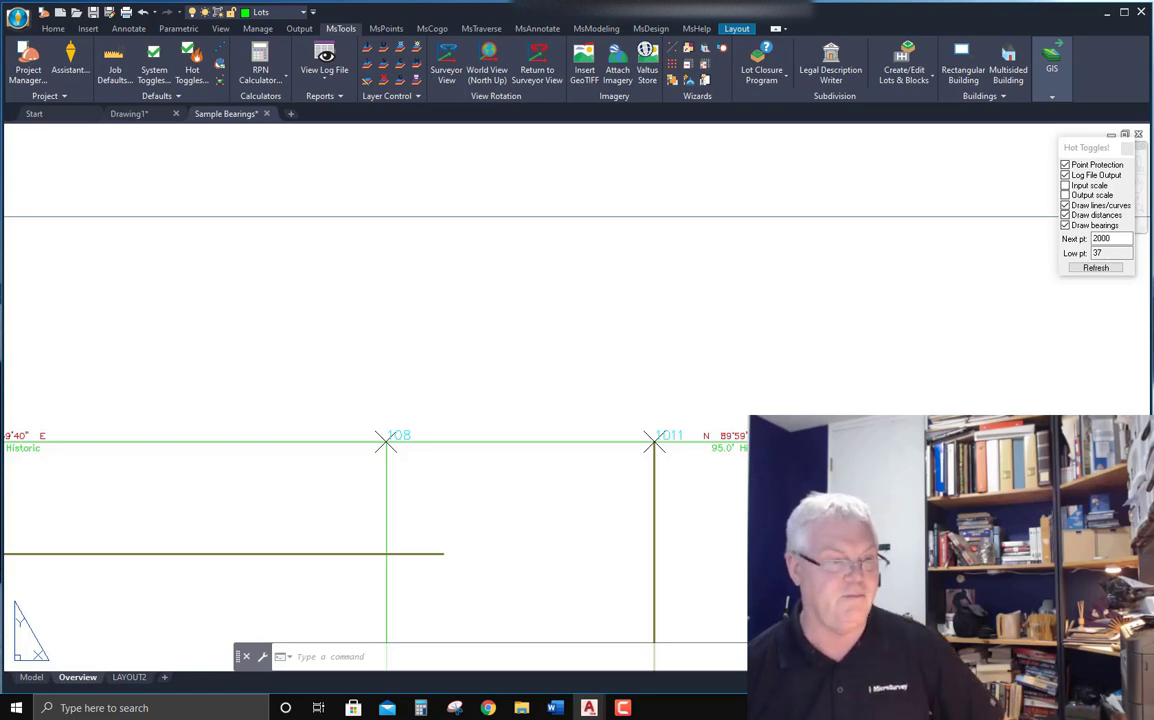
scroll(788, 440, "up", 4)
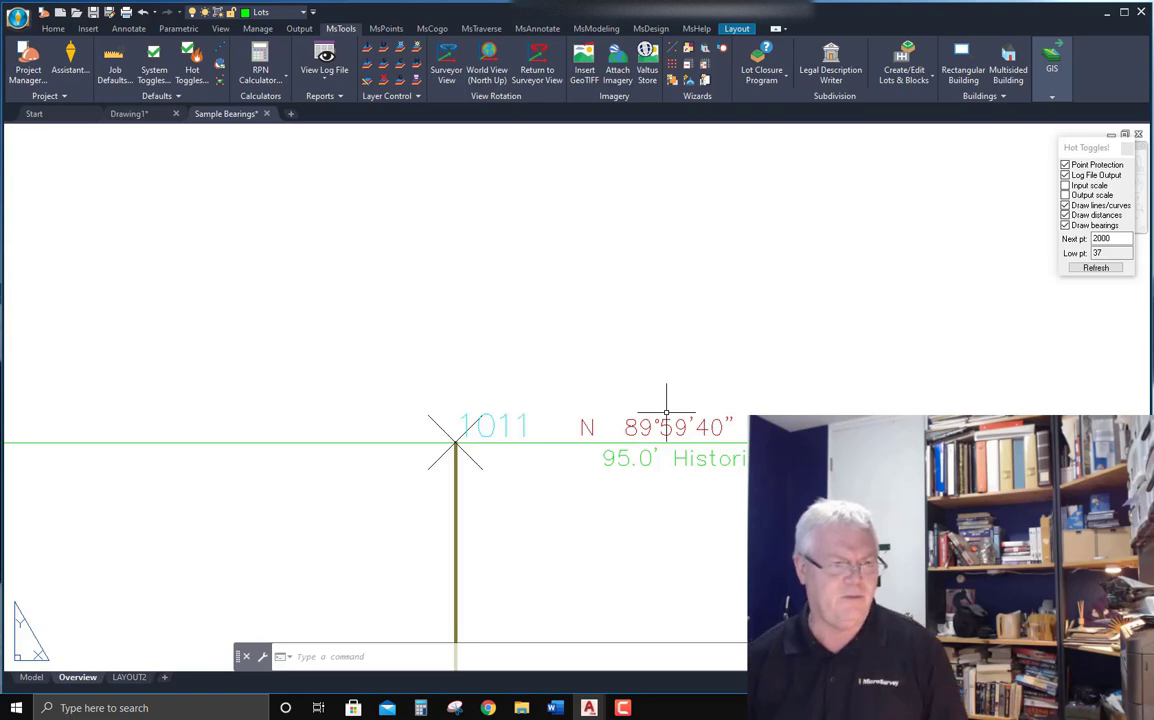
scroll(806, 391, "down", 8)
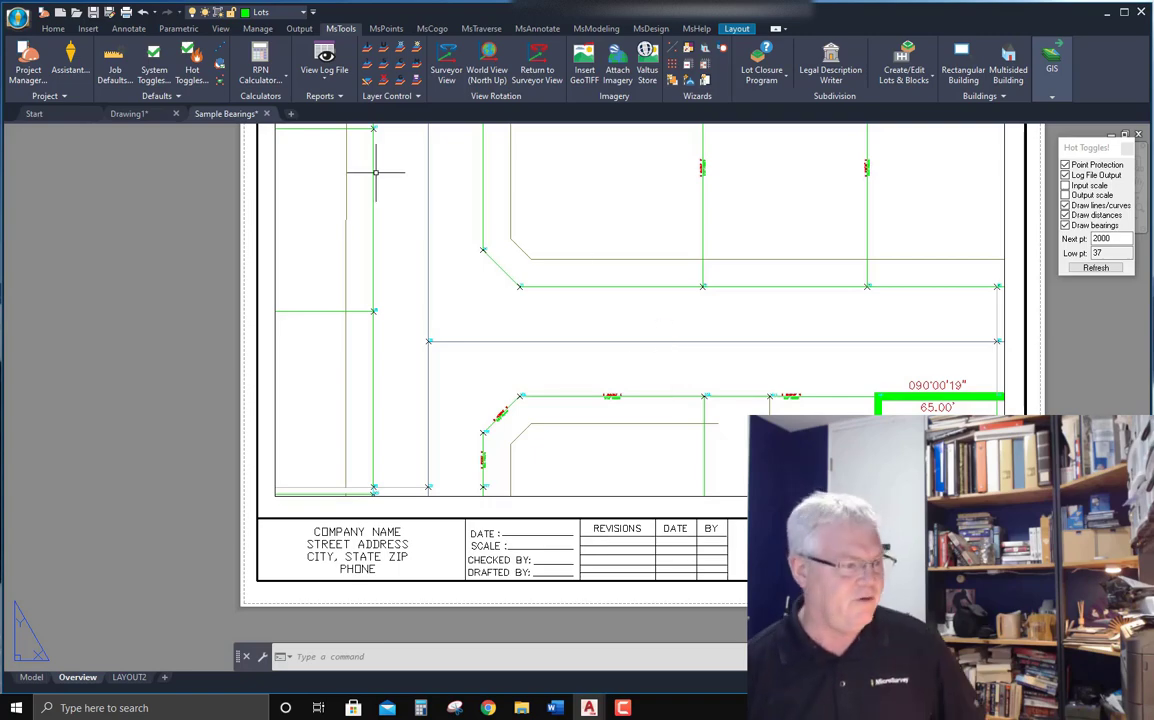
left_click(31, 677)
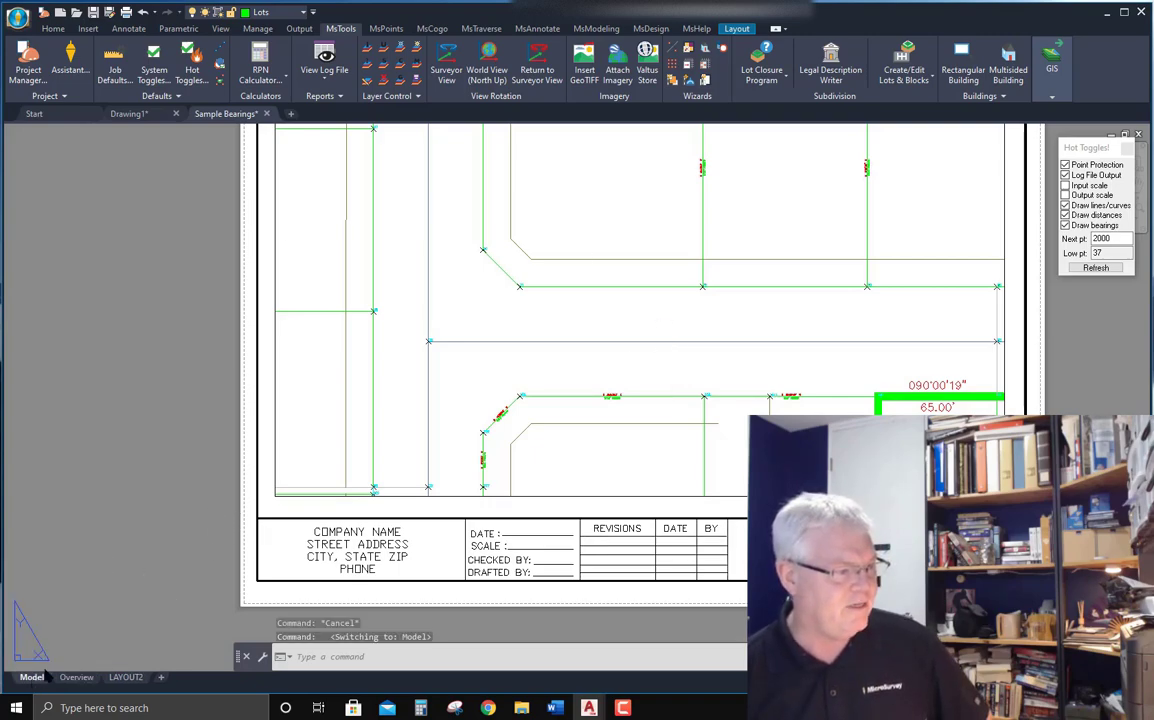